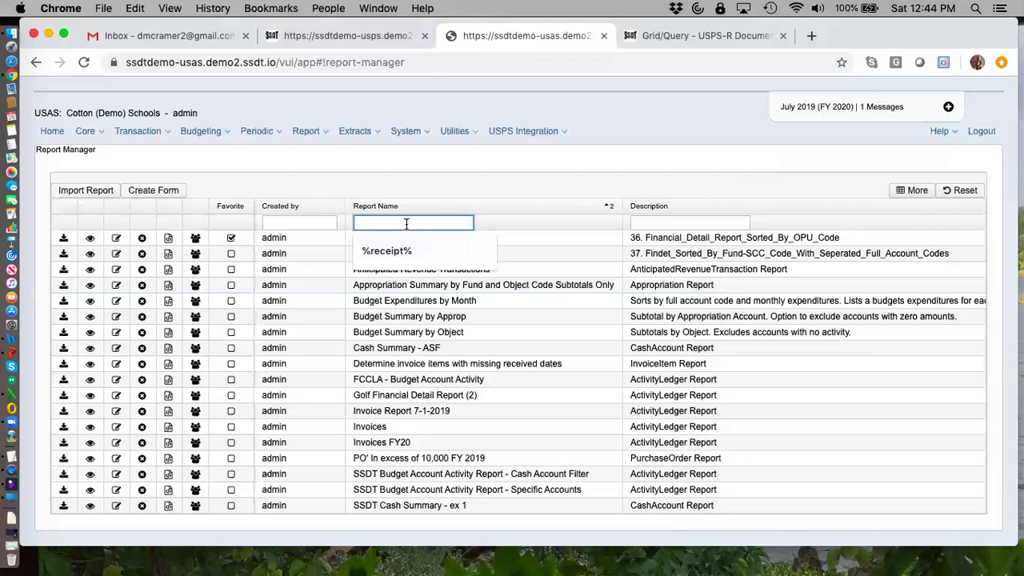
Filter the report list by the name %receipt% and consult the Grid/Query documentation for the filter operators
left_click(404, 251)
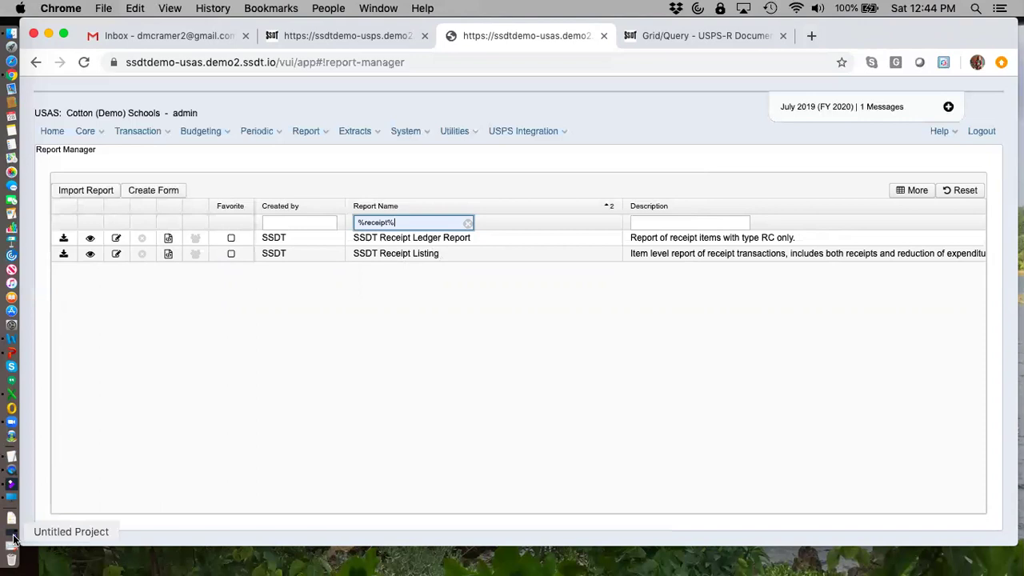
left_click(650, 37)
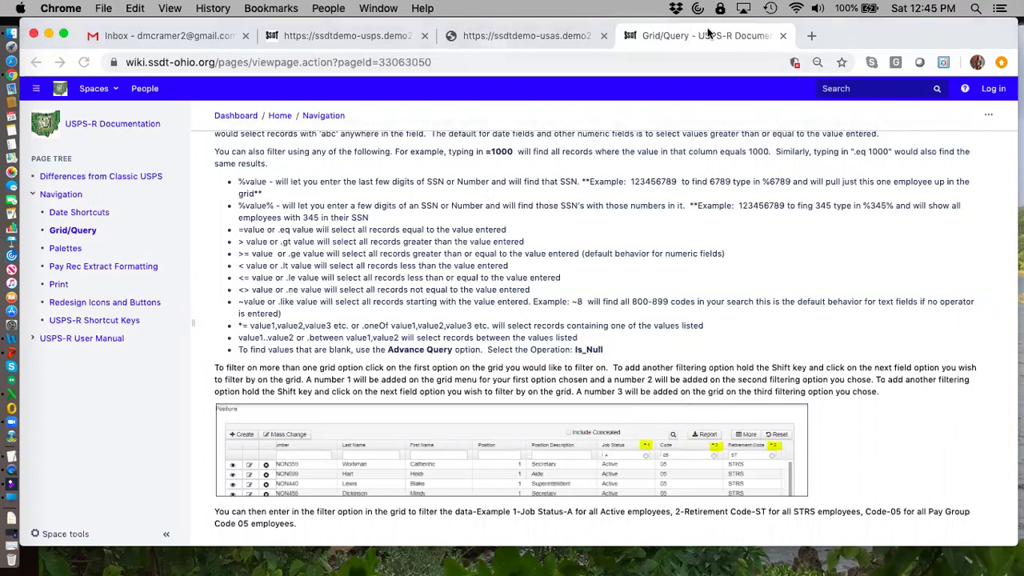
key("ctrl+shift+Tab")
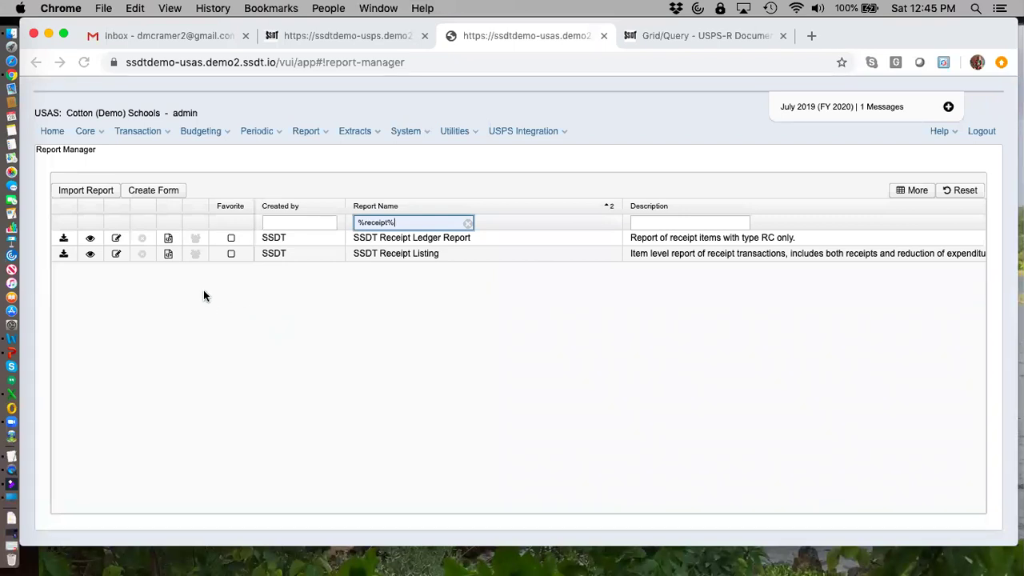
scroll(160, 287, "right", 3)
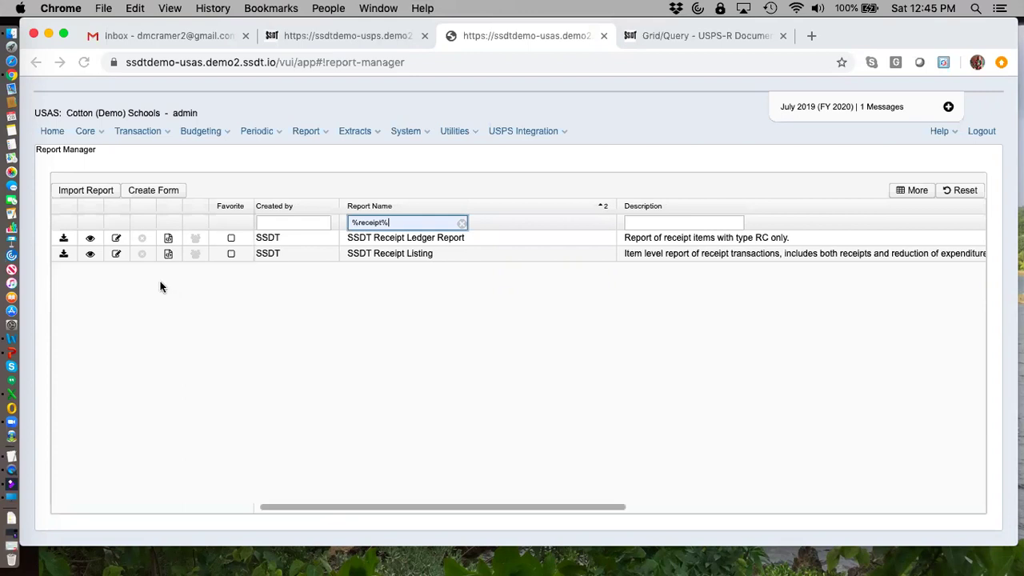
Open the generation options for the SSDT Receipt Ledger Report and review the available output formats, keeping PDF (download)
left_click(63, 239)
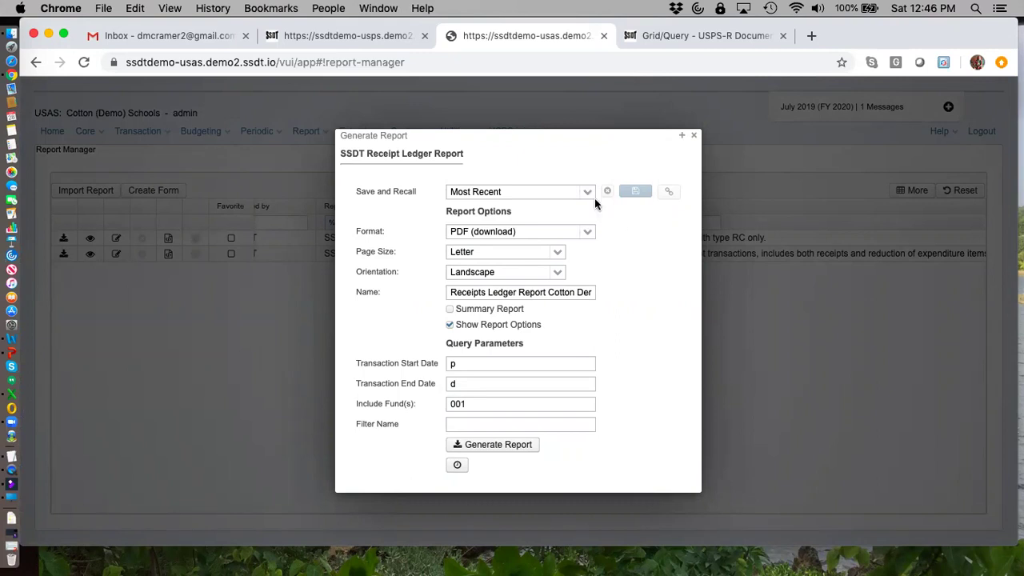
left_click(589, 234)
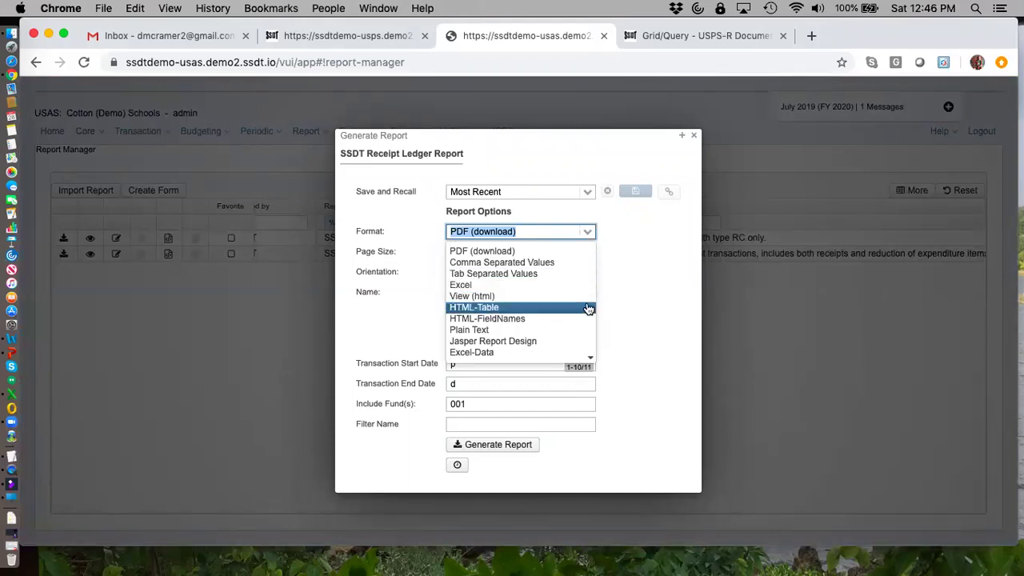
left_click(591, 356)
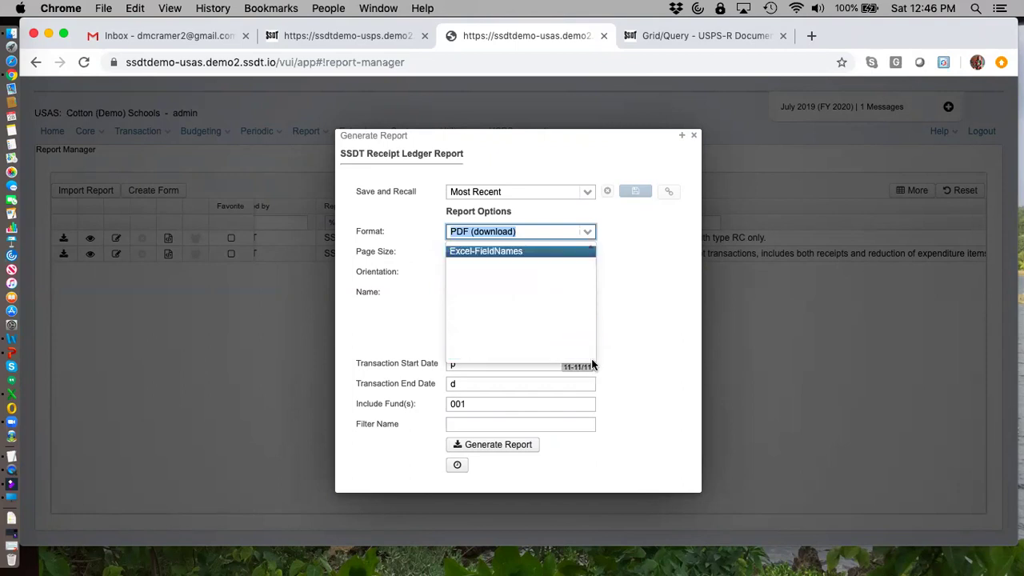
left_click(590, 232)
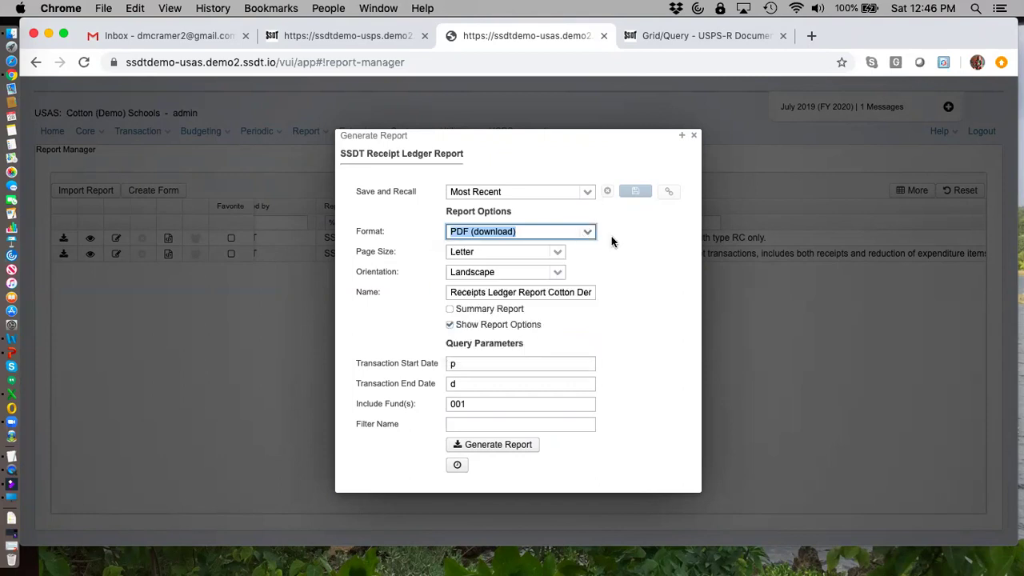
left_click(620, 231)
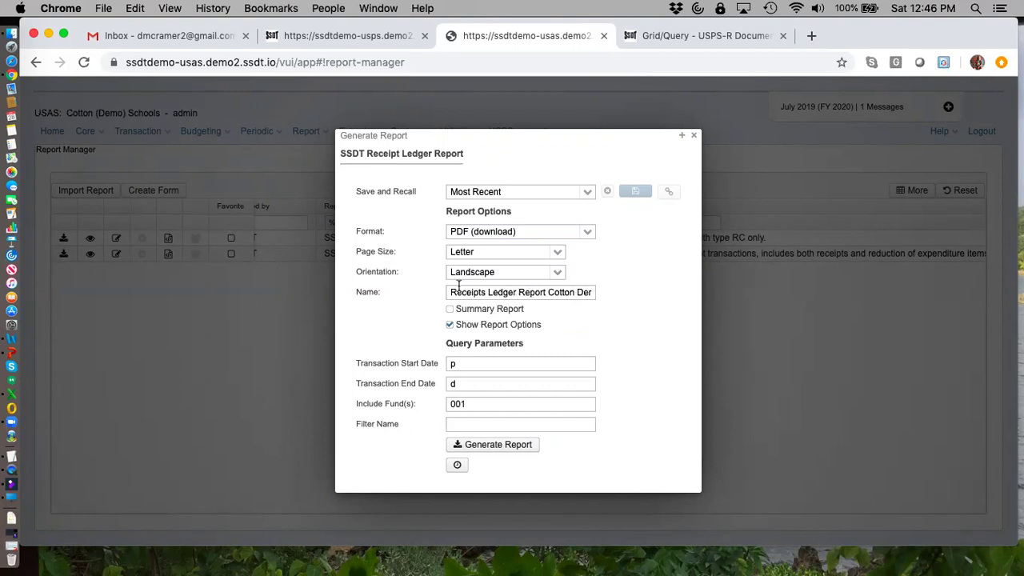
Review the full report name and try the Show Report Options setting off and on again
left_click(547, 292)
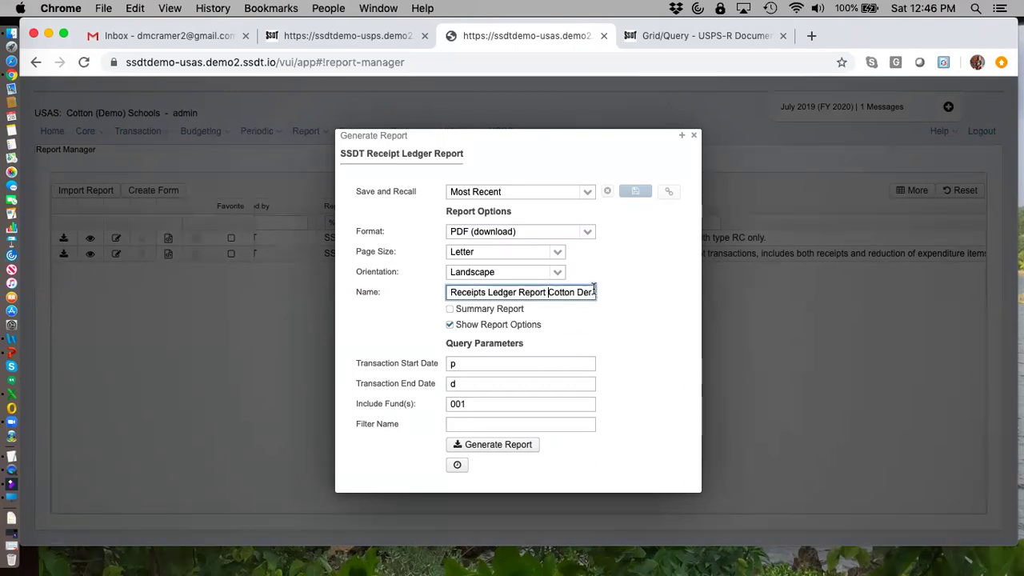
scroll(560, 292, "right", 3)
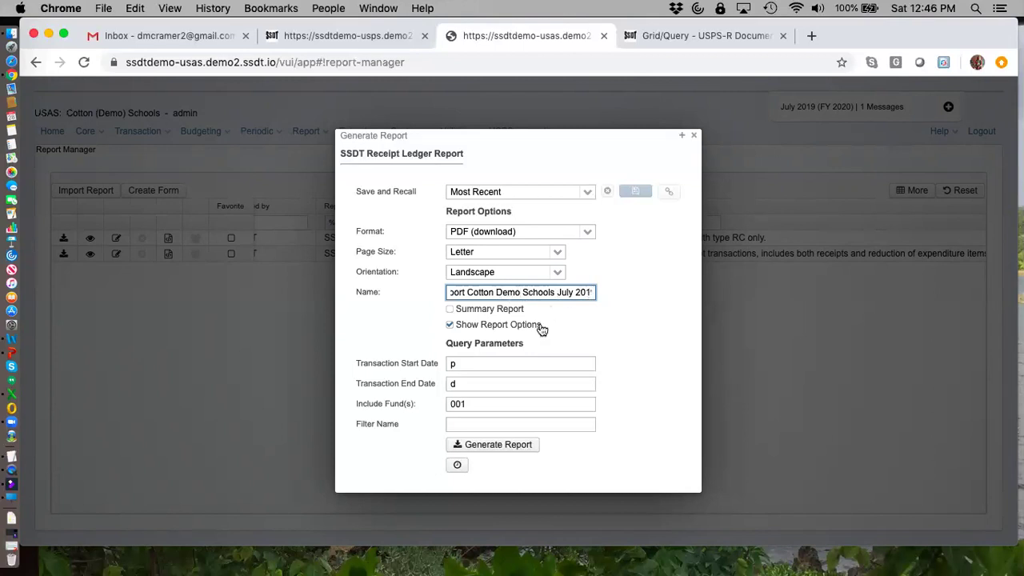
left_click(449, 326)
left_click(450, 325)
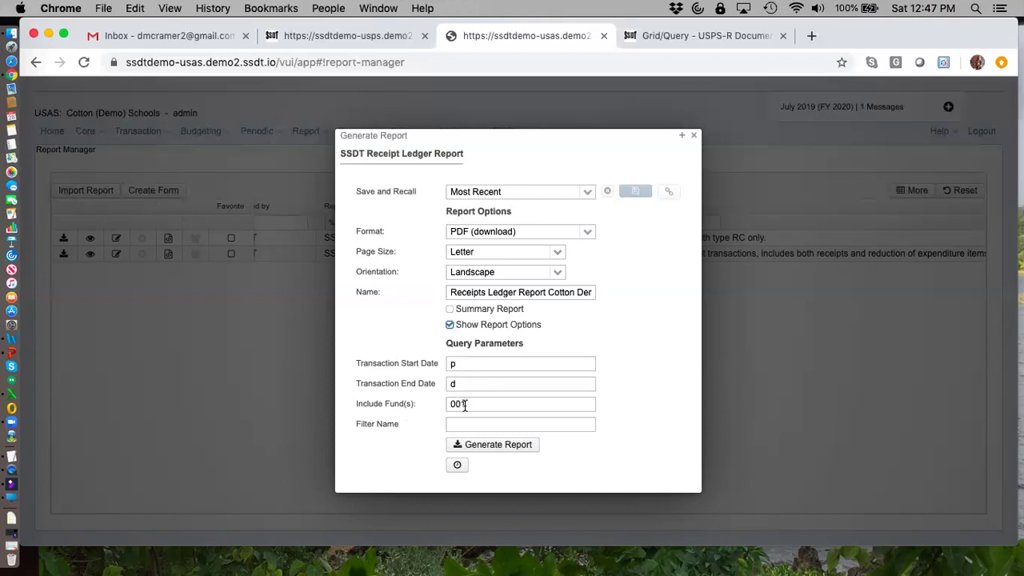
Keep only fund 001 in the included funds and generate the receipt ledger report
left_click(512, 410)
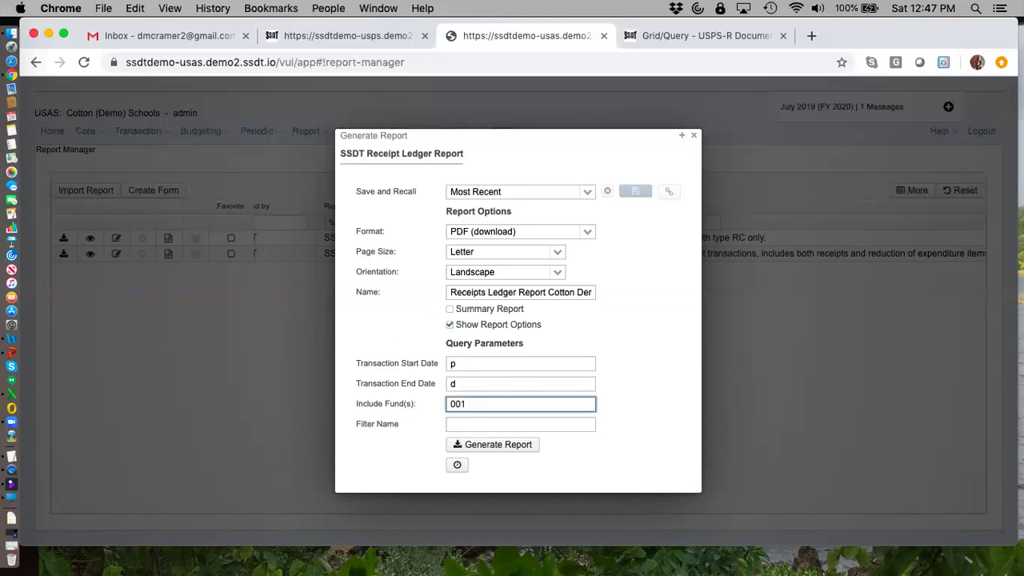
type(",006")
key("BackSpace")
key("BackSpace")
key("BackSpace")
left_click(506, 449)
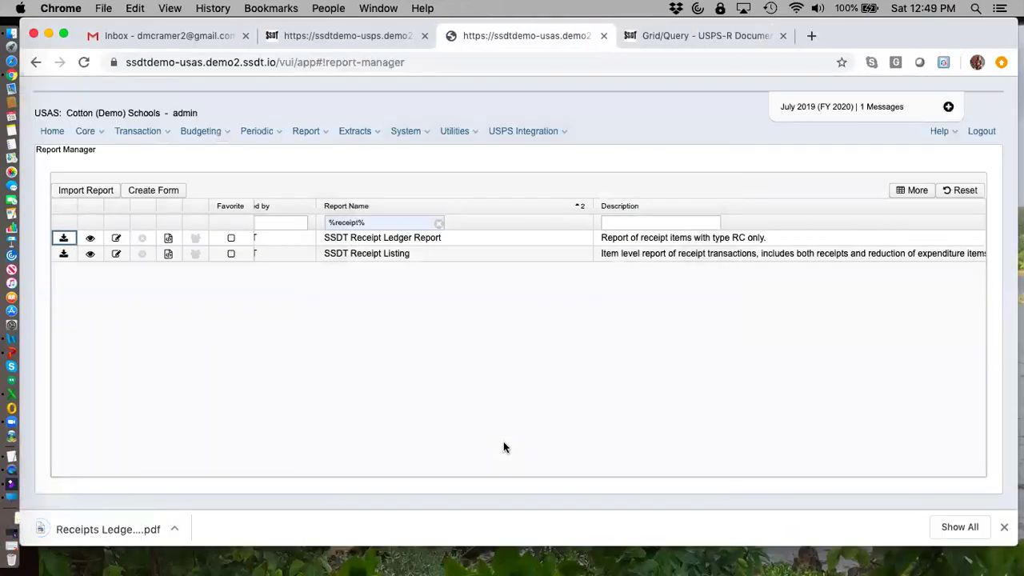
Open the downloaded Receipts Ledger Report PDF and read its options page and the pages that follow
left_click(79, 531)
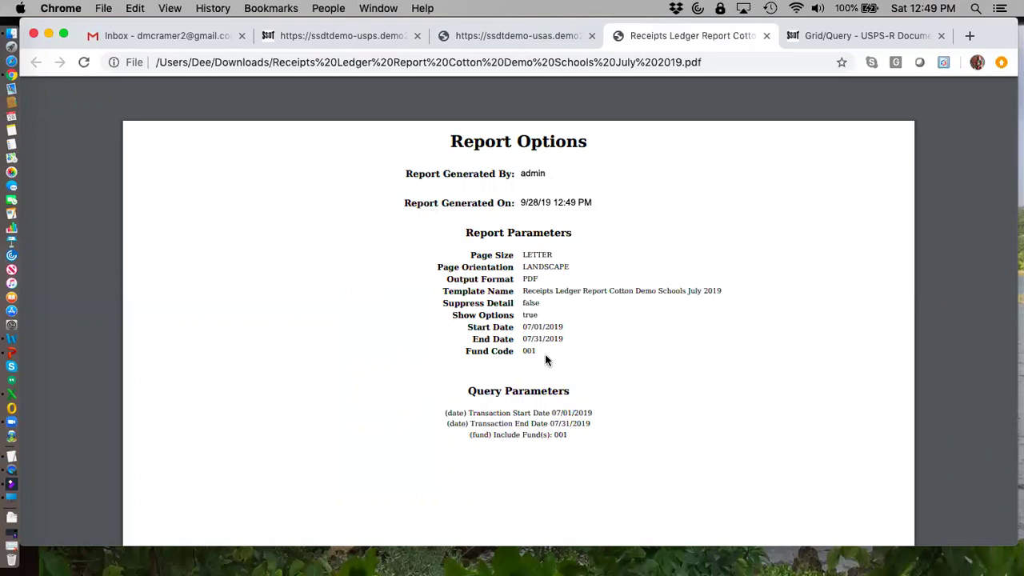
scroll(617, 411, "down", 1)
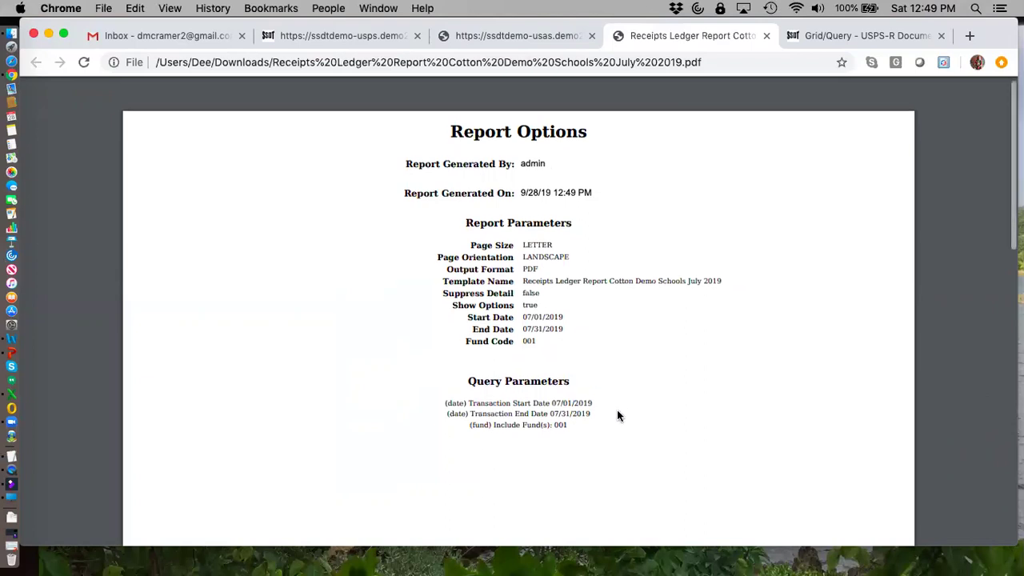
scroll(617, 415, "down", 10)
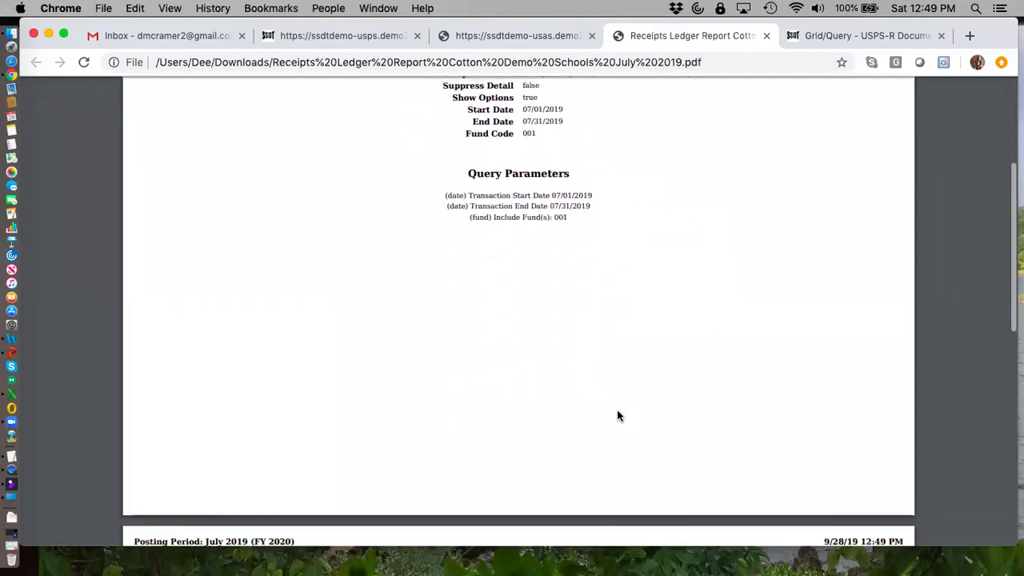
scroll(617, 415, "down", 1)
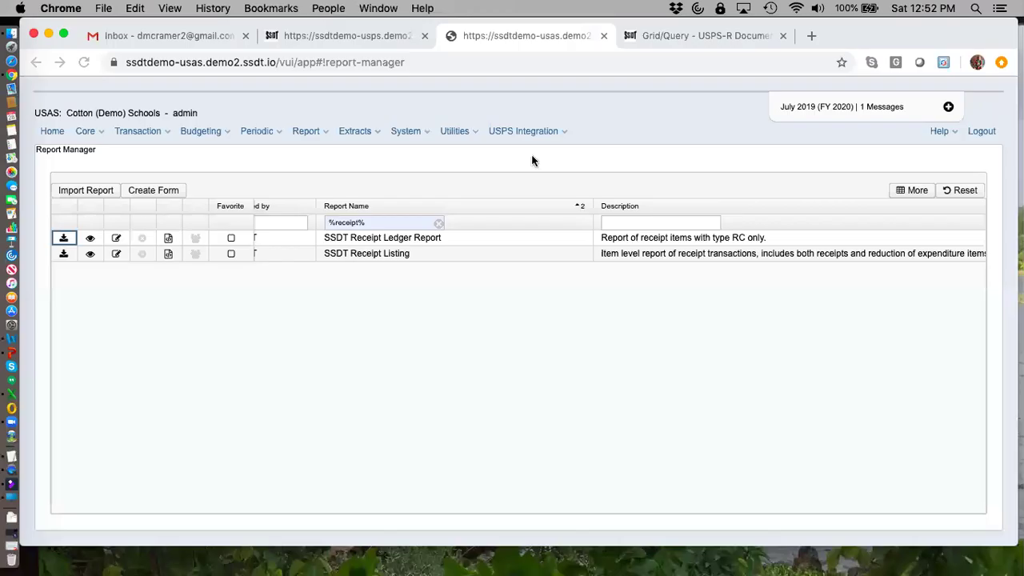
Open the options of the Revenues and Expenditures Report
left_click(326, 134)
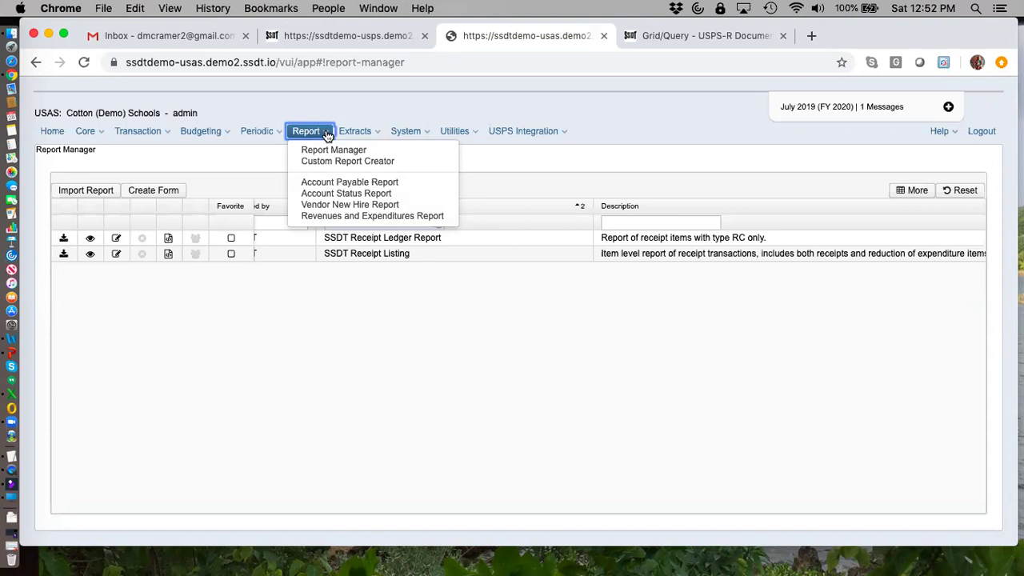
left_click(438, 219)
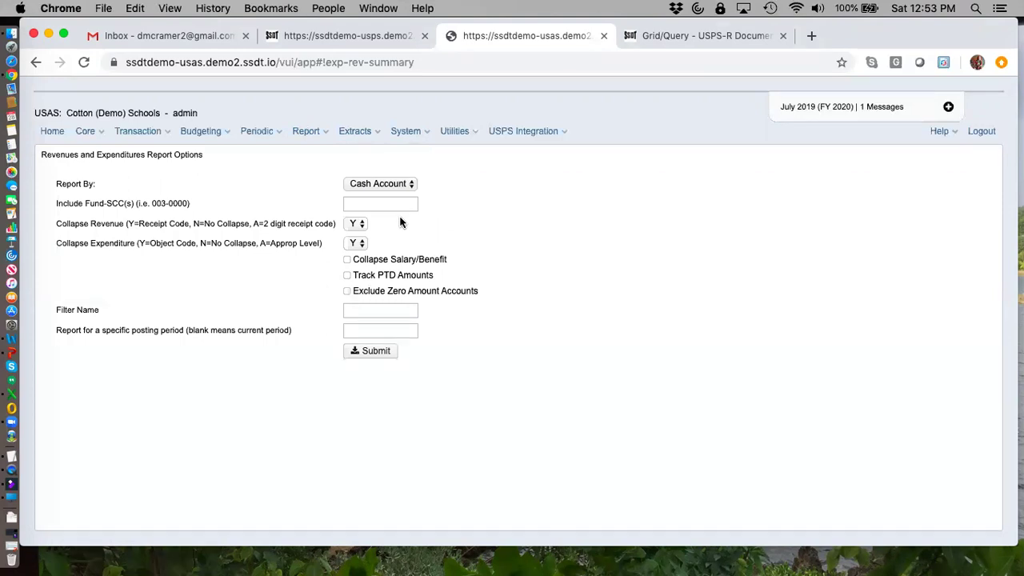
Switch to the USPS application, open its Report Manager and look through the list of available reports
left_click(328, 38)
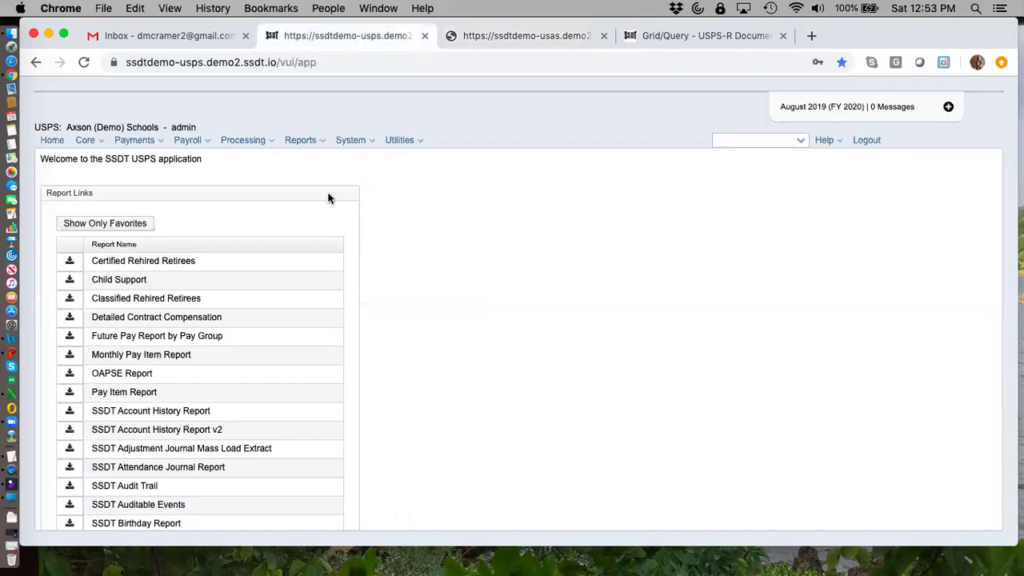
left_click(324, 143)
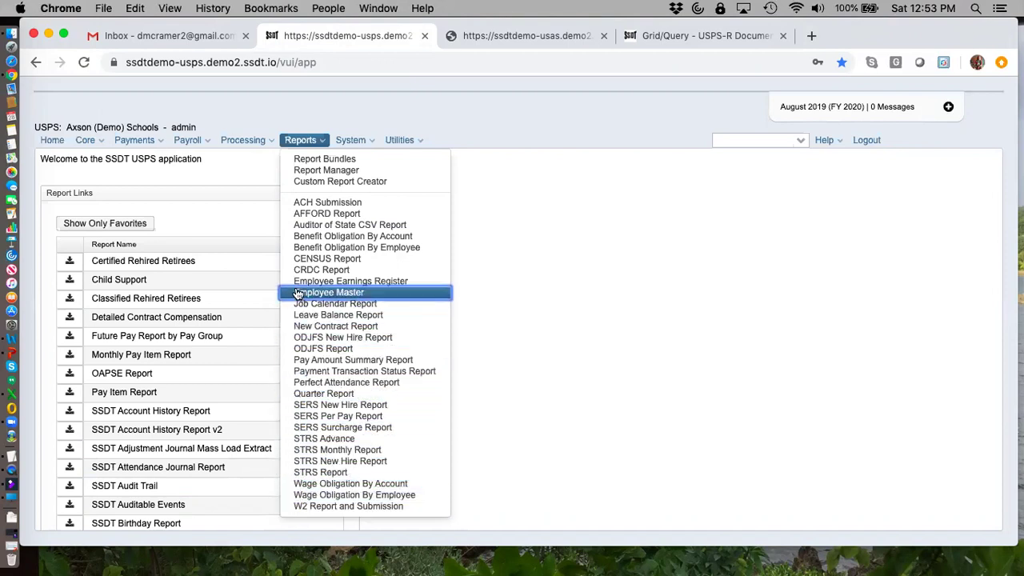
left_click(306, 171)
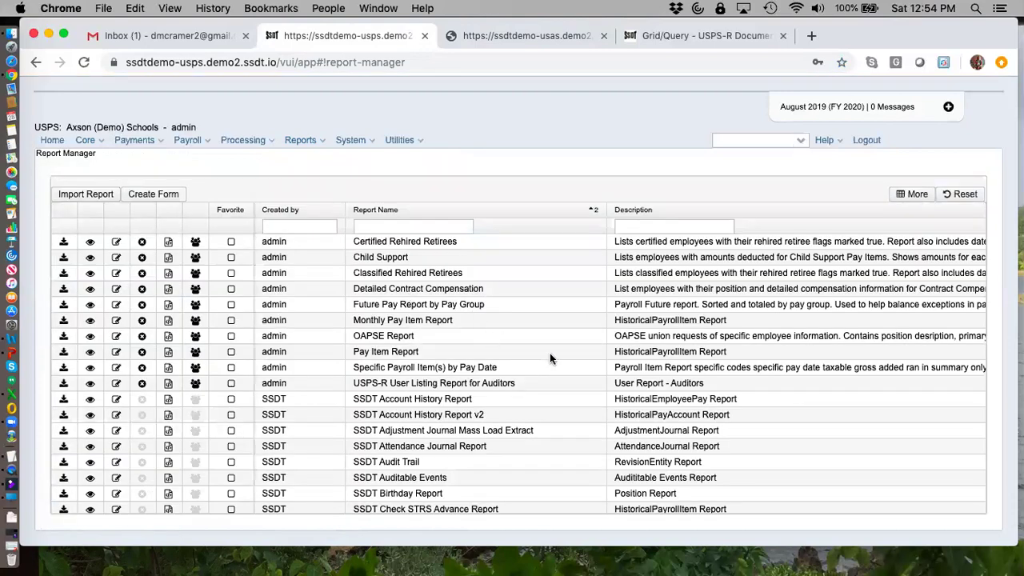
scroll(550, 357, "down", 5)
scroll(549, 358, "down", 4)
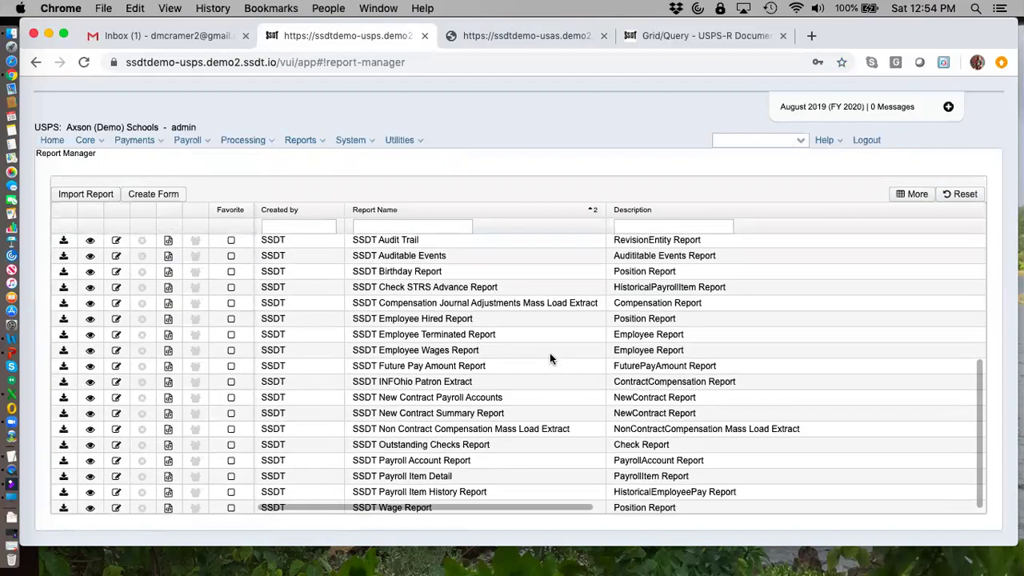
scroll(550, 358, "down", 1)
scroll(550, 358, "up", 9)
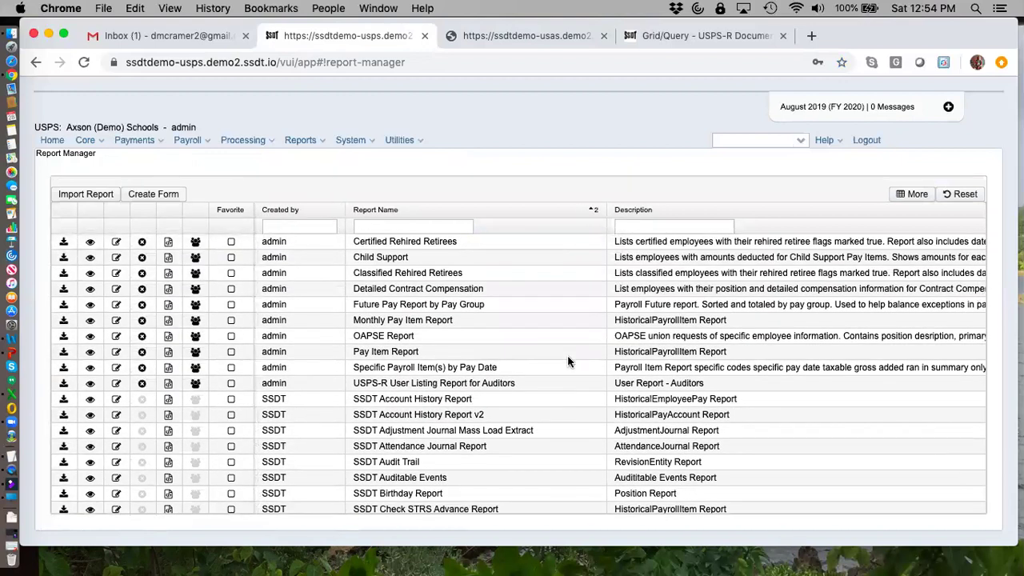
Return to the USAS application, open its Report Manager and look through the admin-created reports
left_click(488, 43)
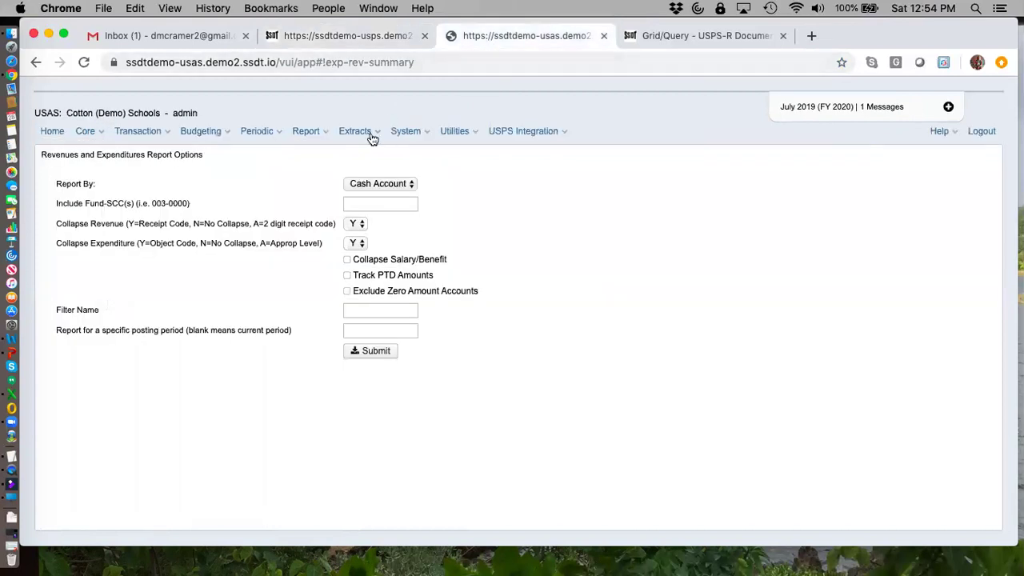
left_click(326, 134)
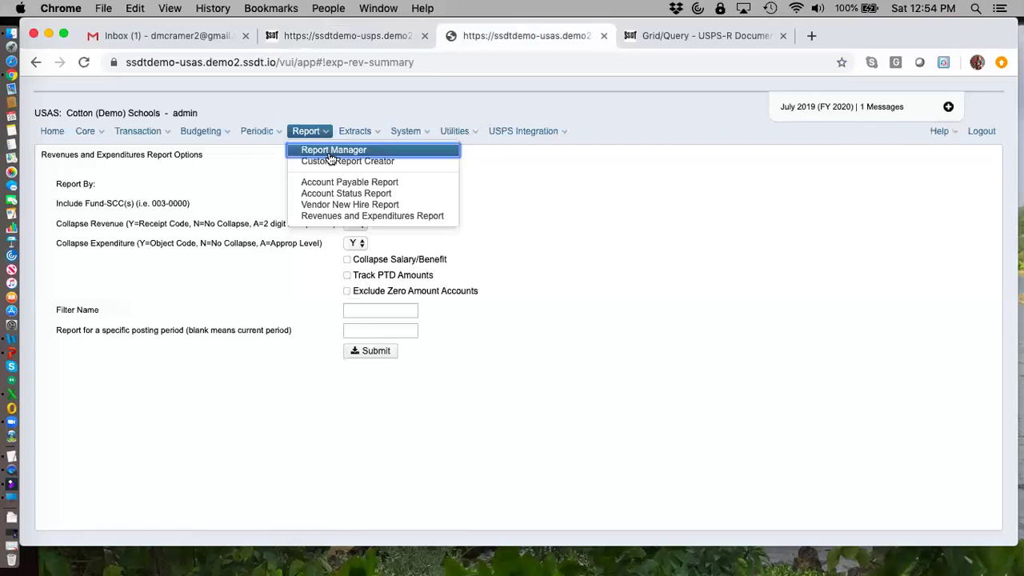
left_click(332, 152)
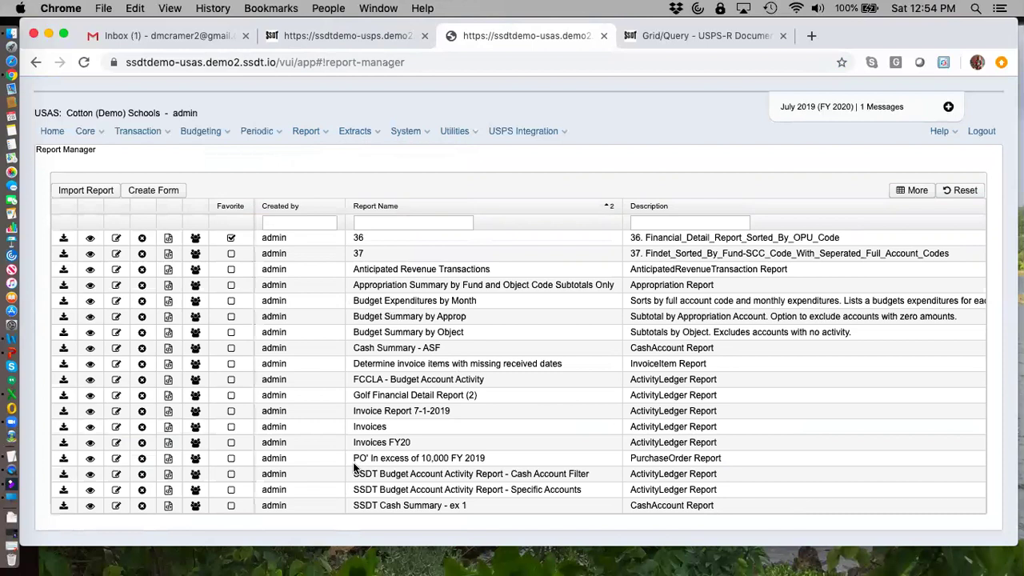
scroll(357, 468, "down", 5)
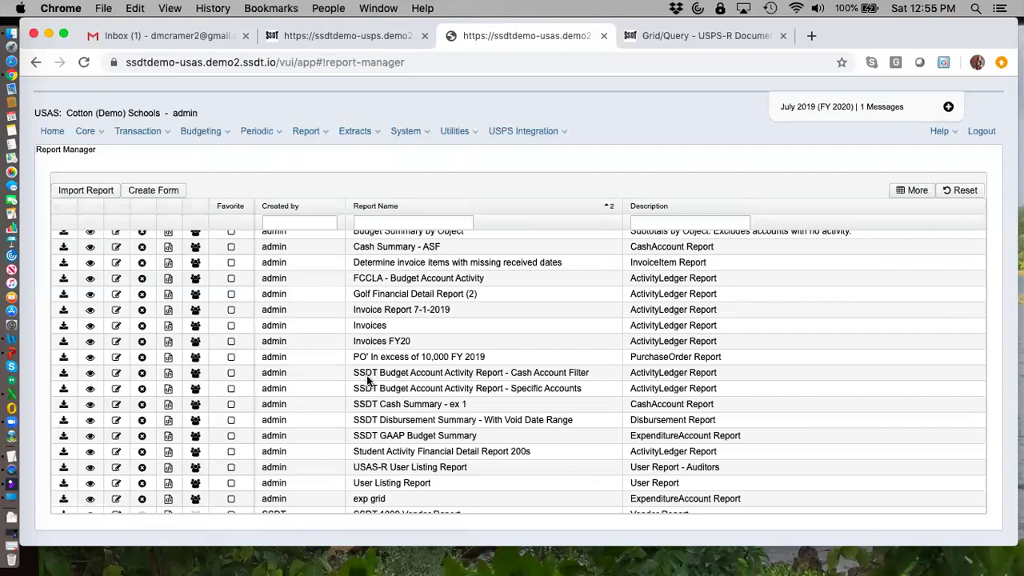
scroll(367, 380, "up", 5)
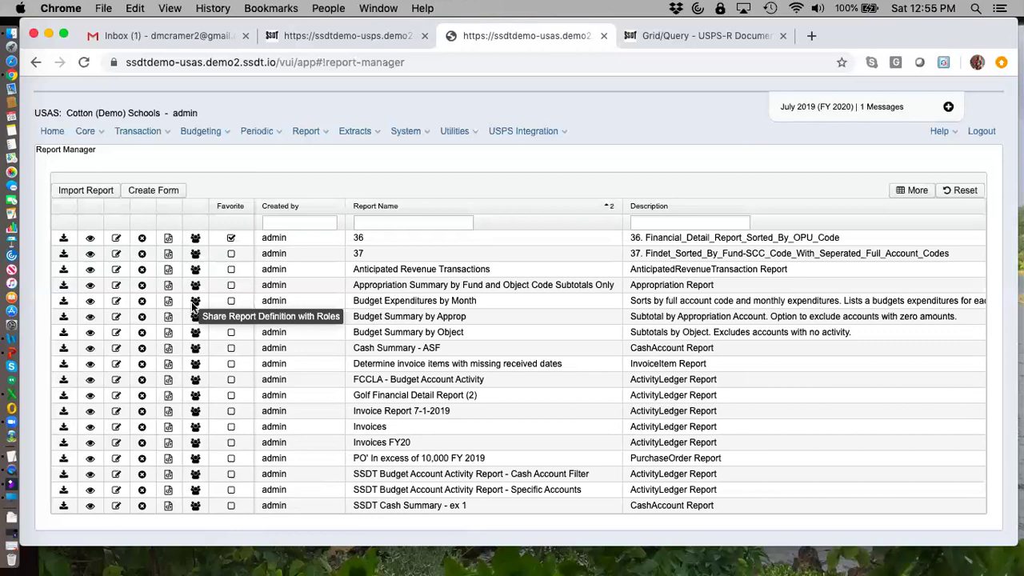
View the Budget Expenditures by Month report definition, examining its selected properties and configured filters
left_click(90, 302)
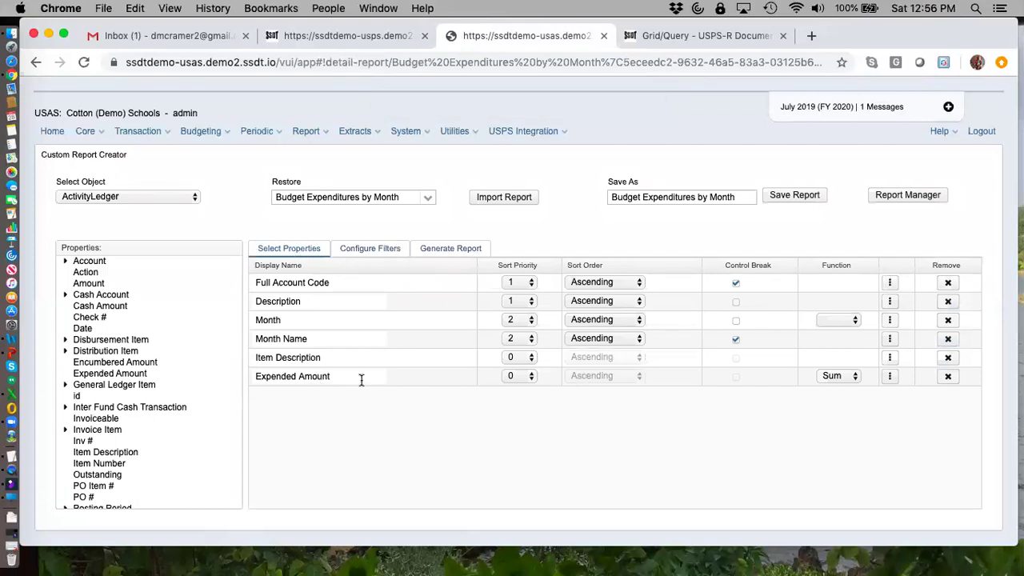
left_click(369, 251)
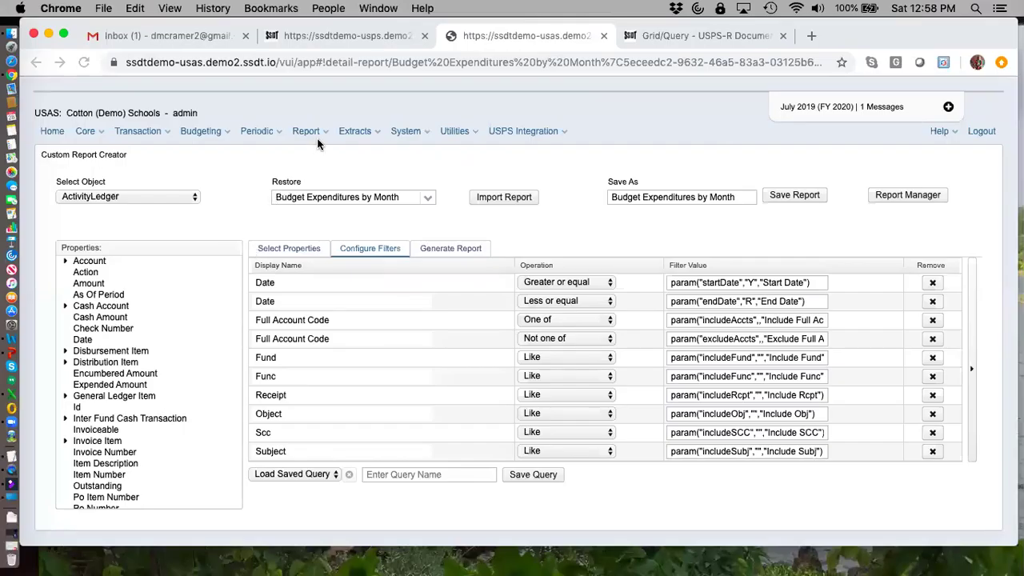
Return to the Report Manager and filter the report names with %cash%
left_click(326, 134)
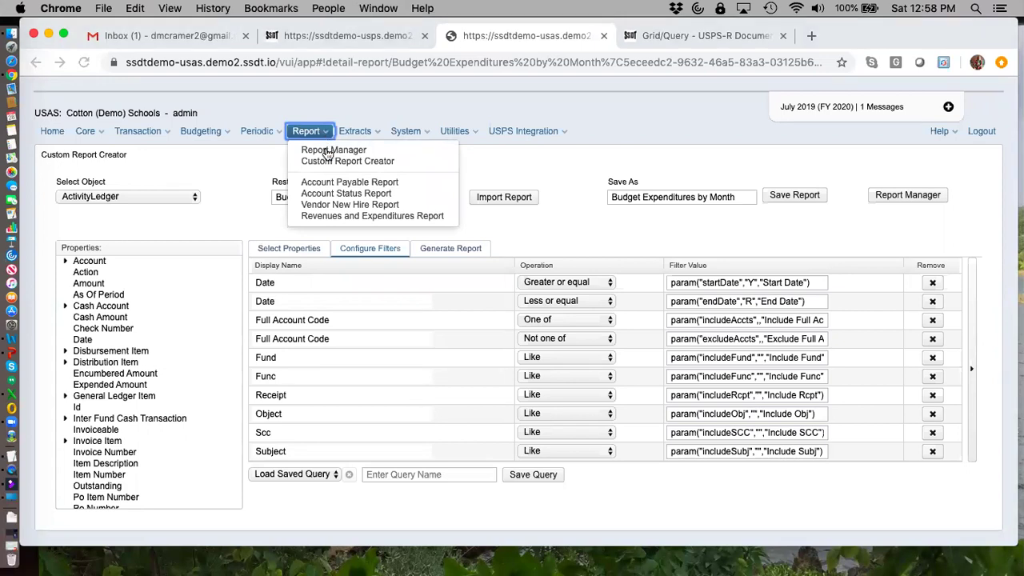
left_click(326, 150)
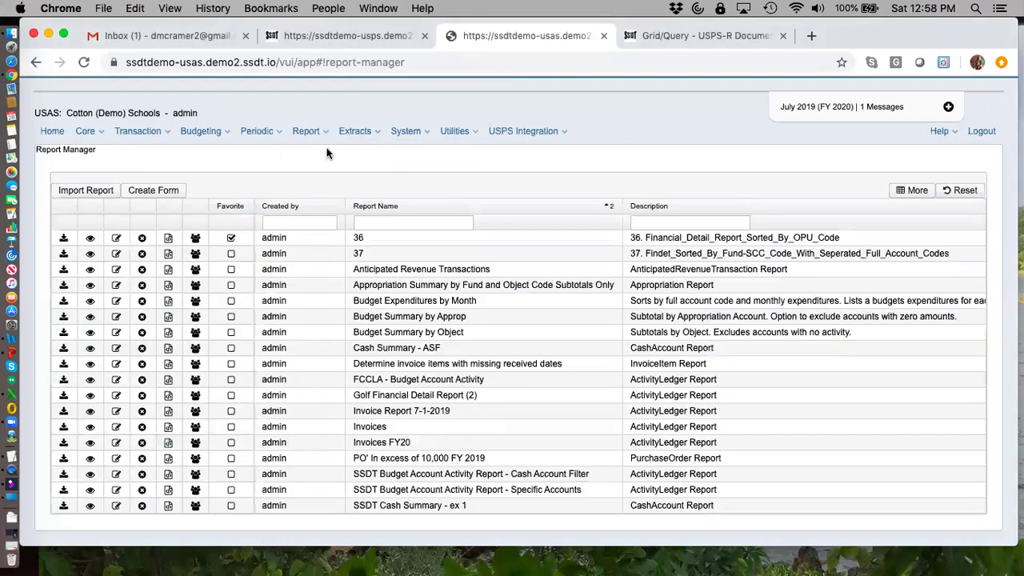
left_click(385, 223)
type("$cash")
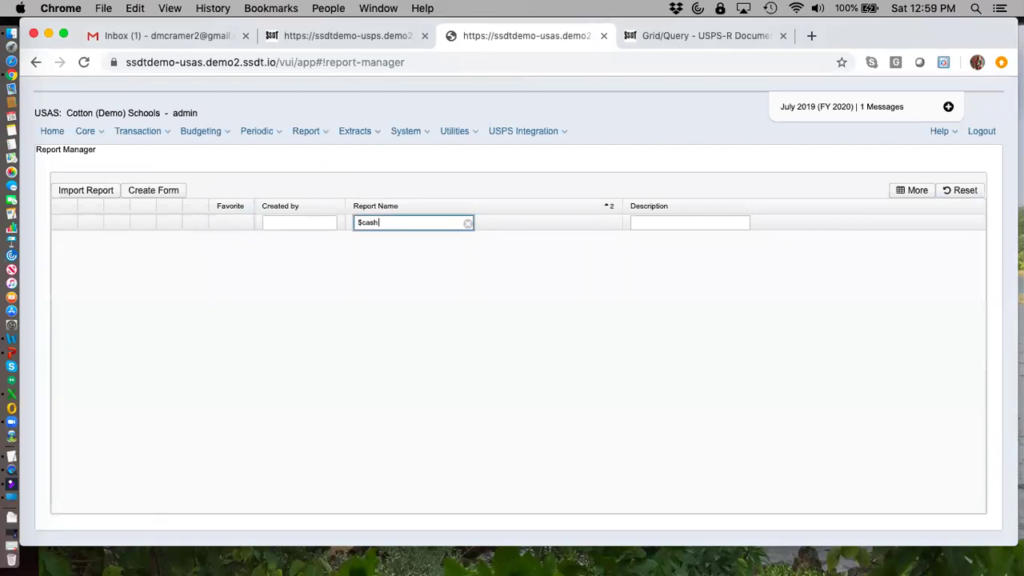
type("%")
key("BackSpace")
key("BackSpace")
key("BackSpace")
key("BackSpace")
key("BackSpace")
key("BackSpace")
type("%cash%")
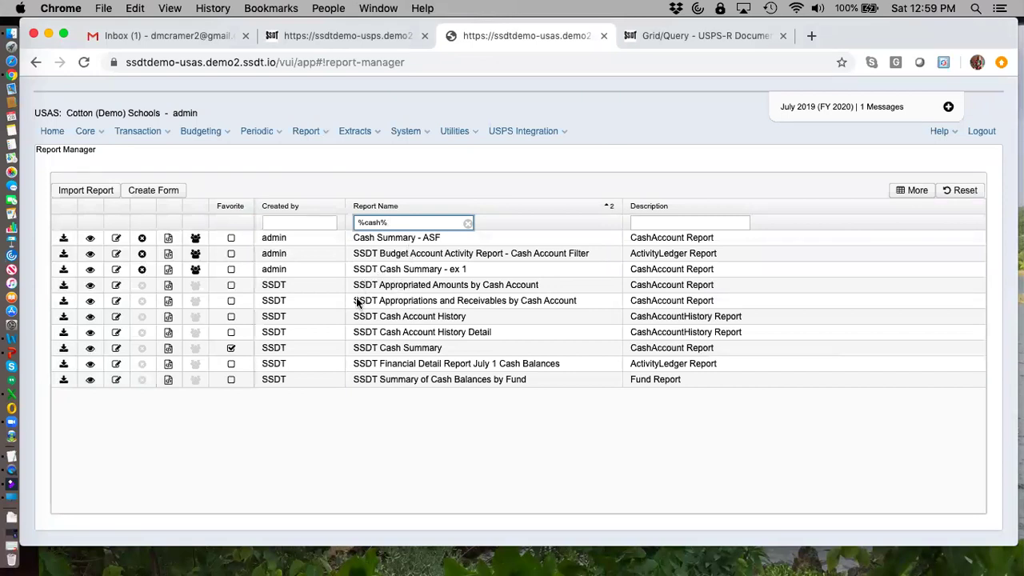
Open the generation options of the SSDT Cash Summary report and check its full report name
left_click(63, 352)
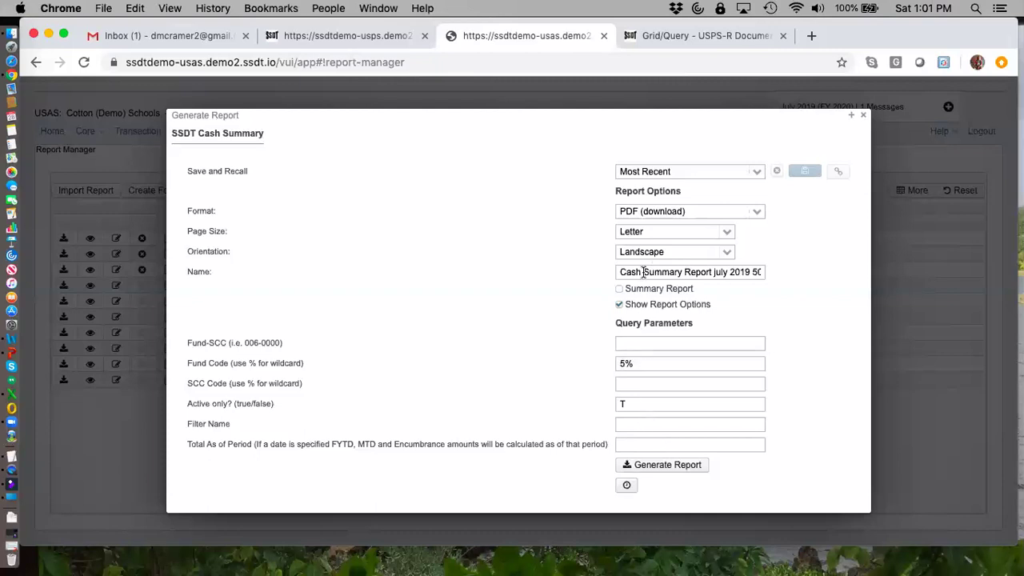
left_click(715, 272)
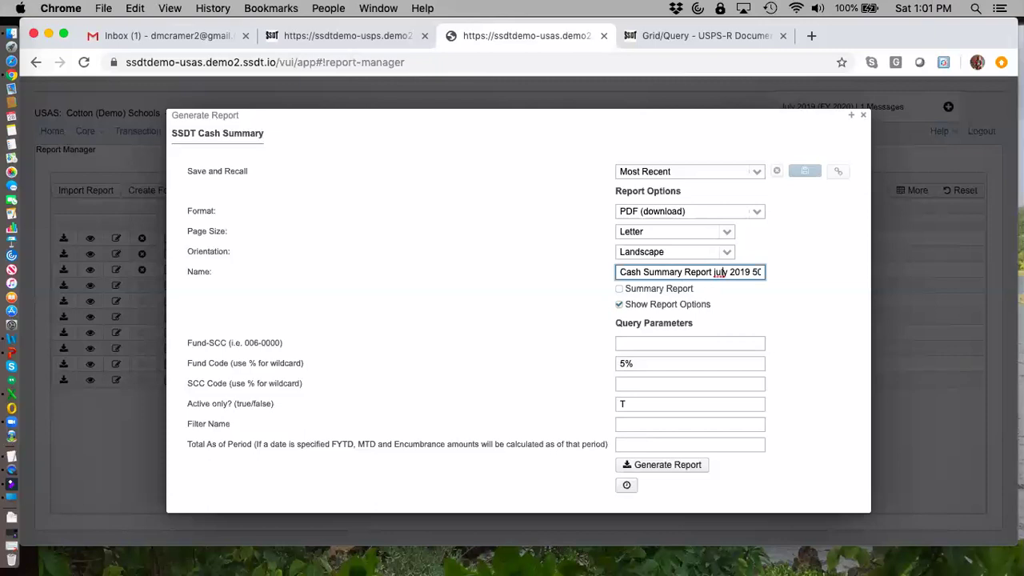
key("End")
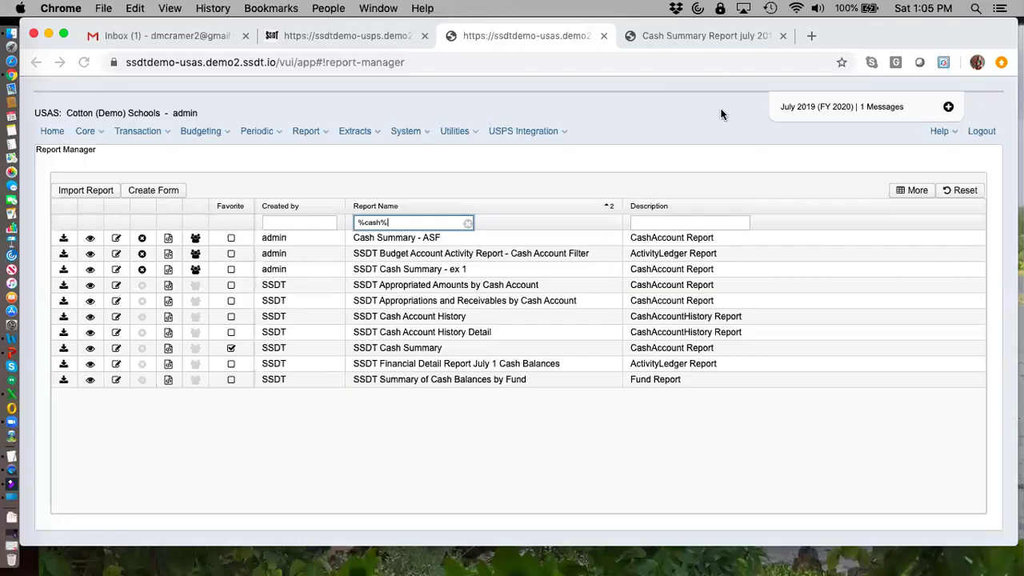
View the generated Cash Summary Report july 2019 500 Funds PDF and return to the Report Manager
left_click(762, 35)
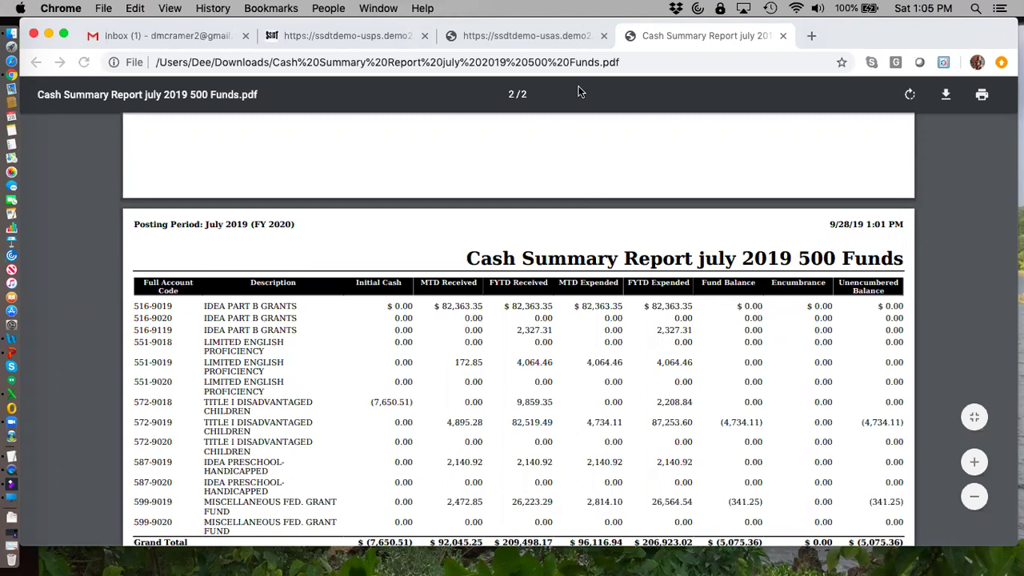
left_click(545, 43)
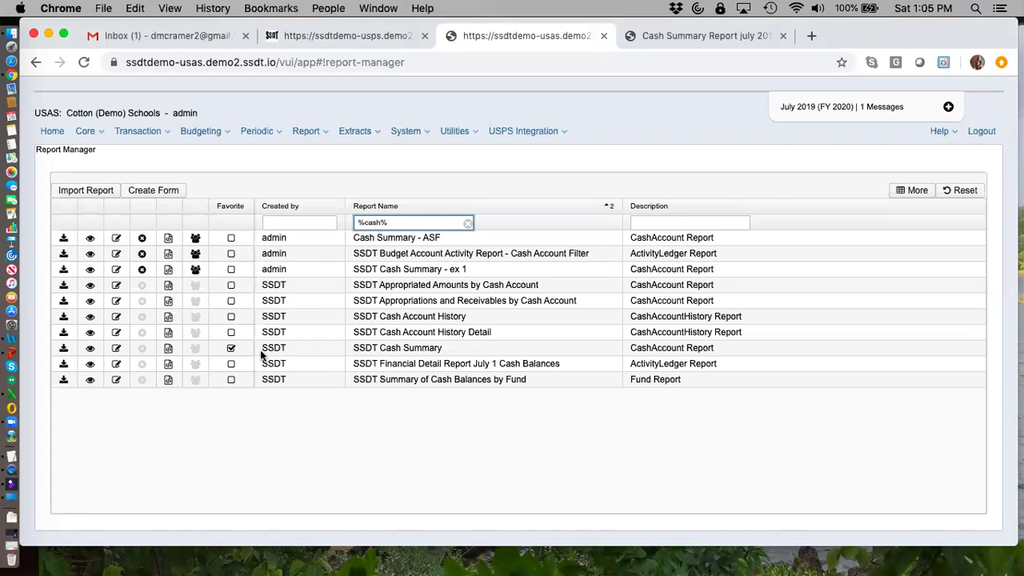
Generate the SSDT Cash Summary report under the name Cash Summary Report FY 2019 500 Funds
left_click(64, 349)
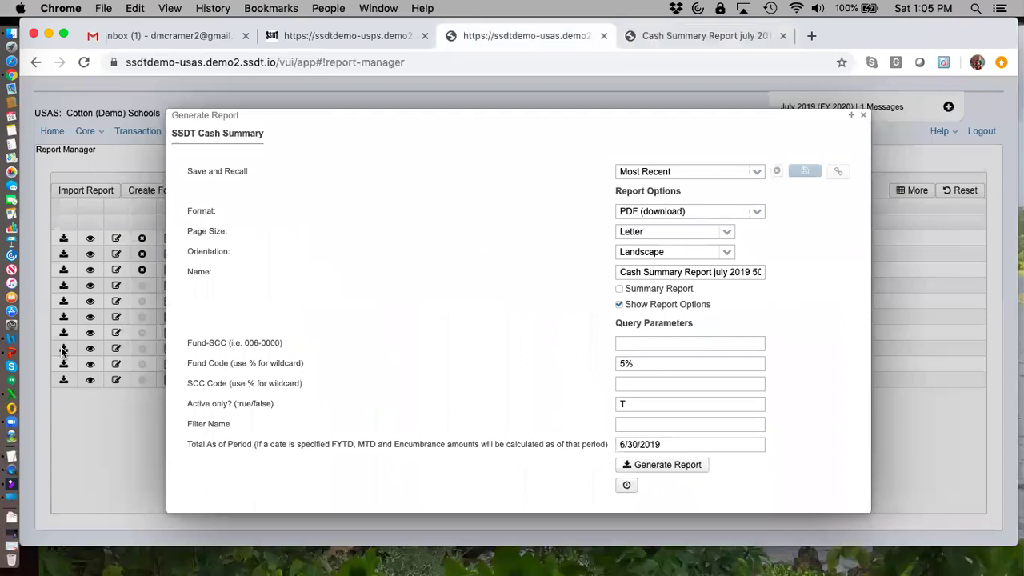
left_click(669, 445)
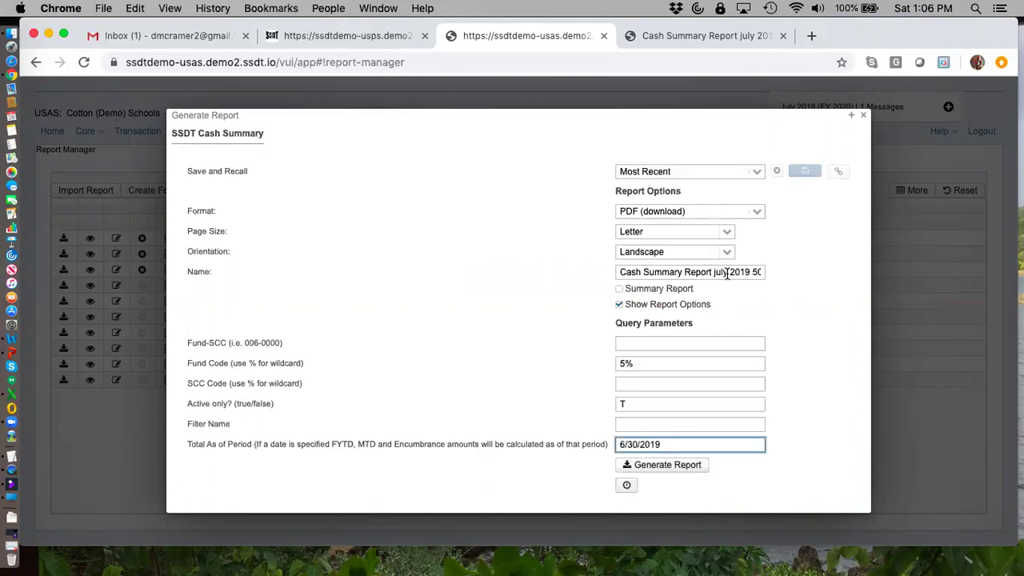
mouse_move(712, 272)
left_mouse_down()
mouse_move(761, 273)
mouse_move(717, 272)
left_mouse_up()
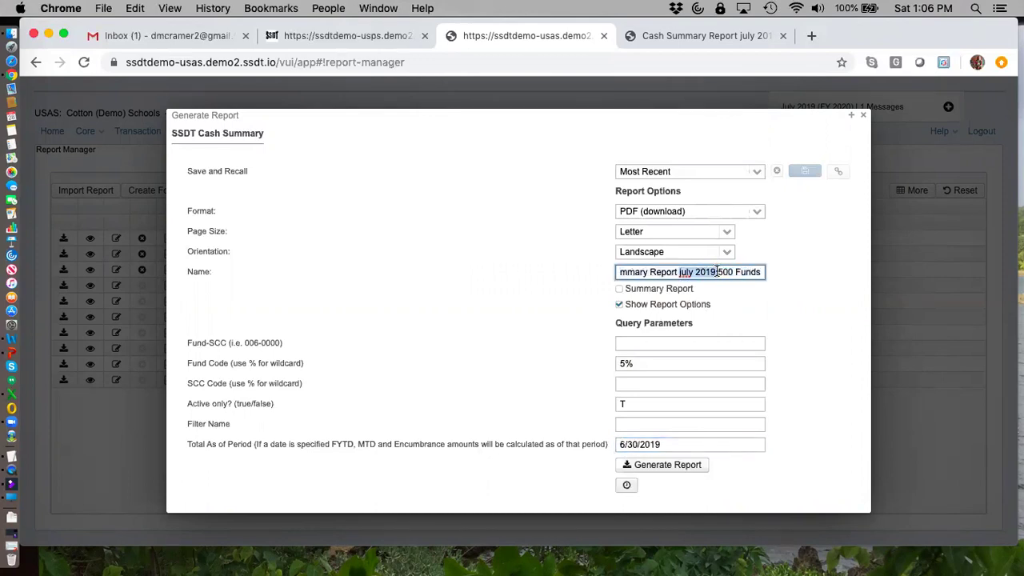
type("FY 2019")
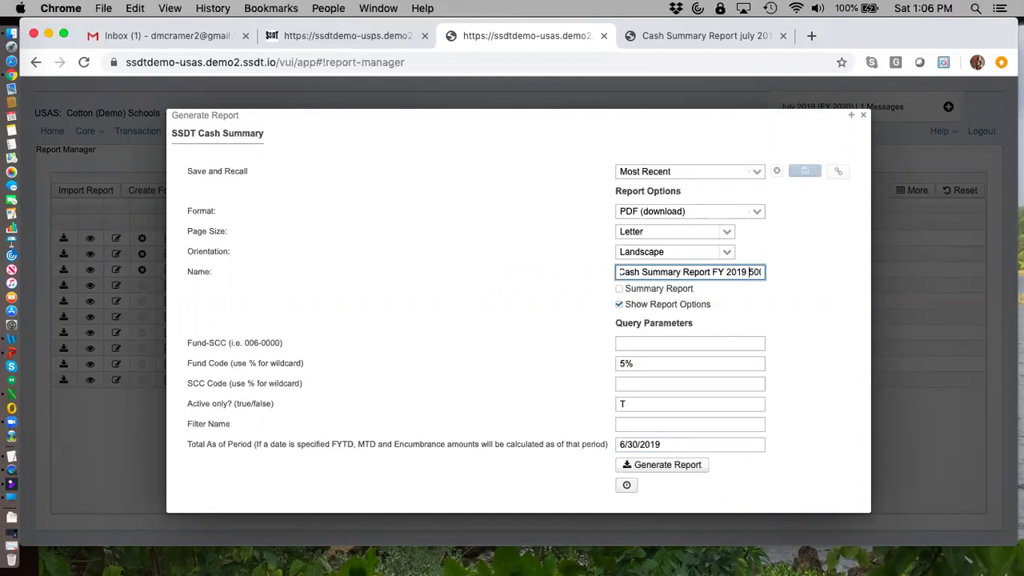
left_click(798, 315)
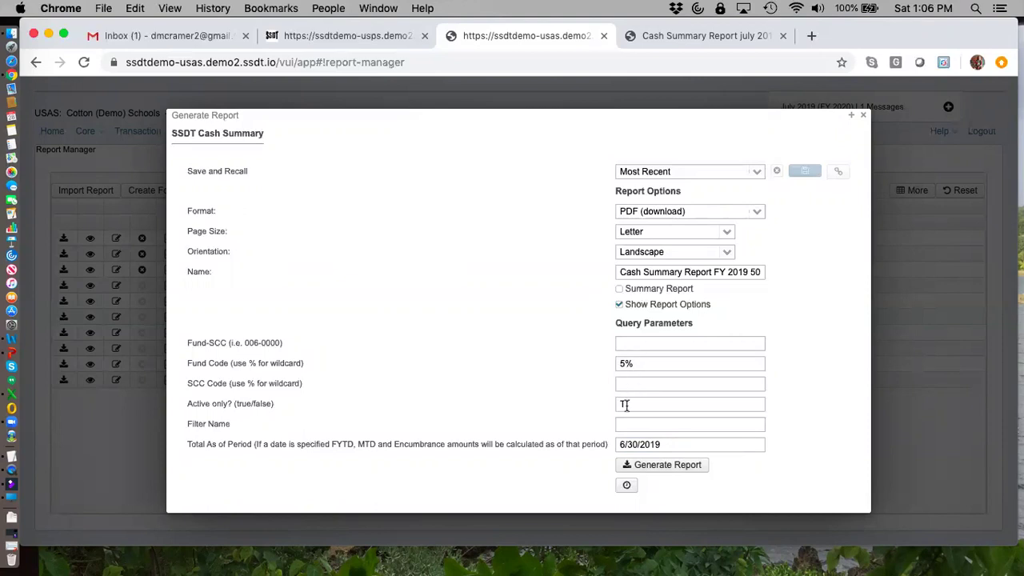
left_click(662, 468)
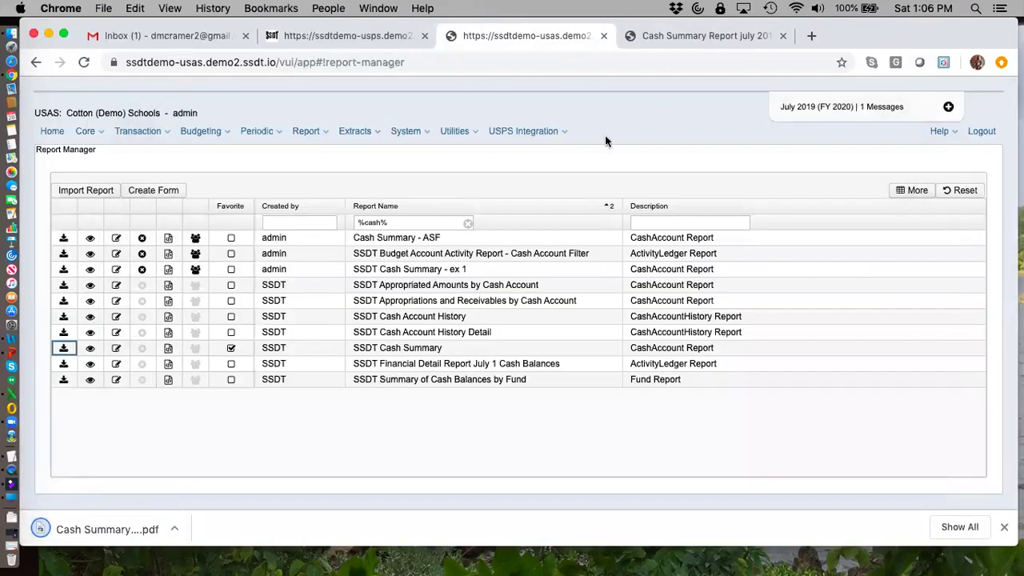
Open the downloaded FY 2019 500 Funds cash summary in place of the July PDF, examine its options and account amounts, and close it
left_click(782, 36)
left_click(89, 534)
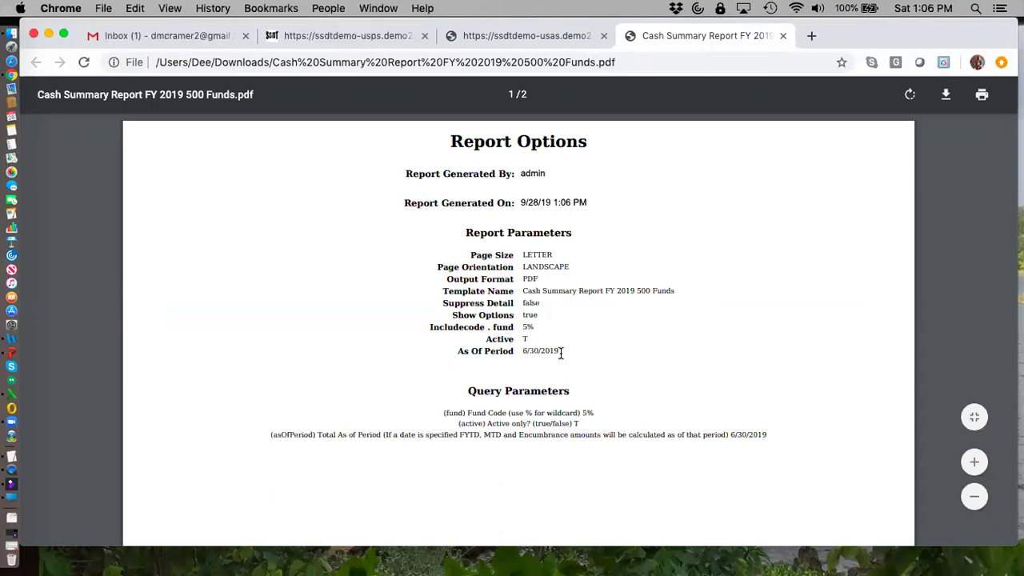
scroll(561, 353, "down", 1)
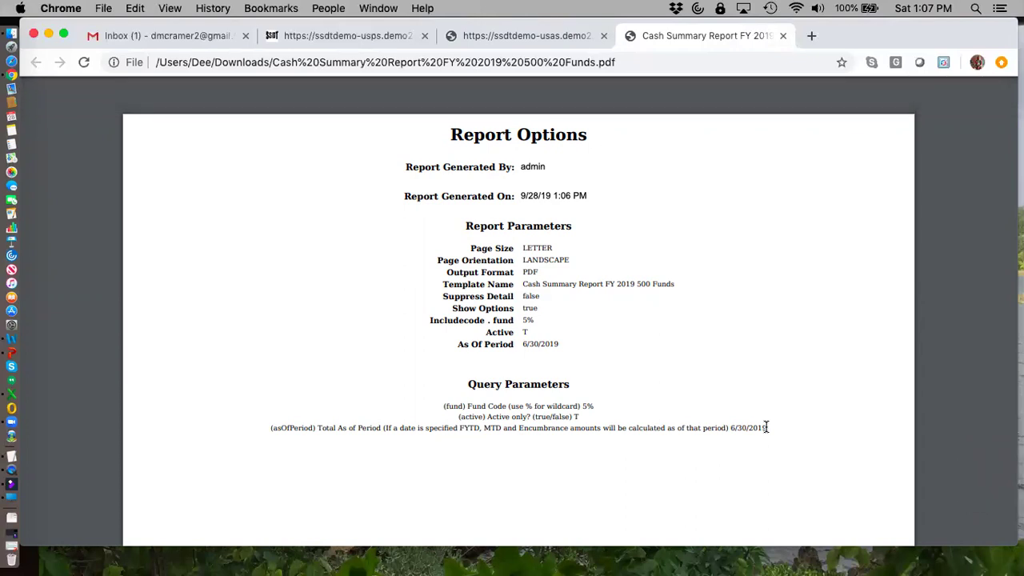
scroll(766, 426, "down", 4)
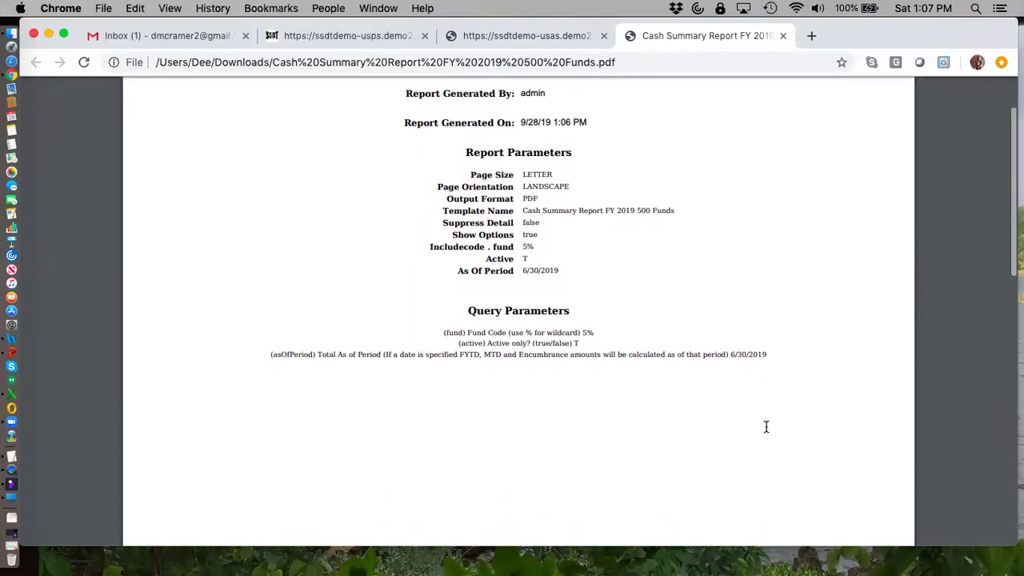
scroll(766, 427, "down", 10)
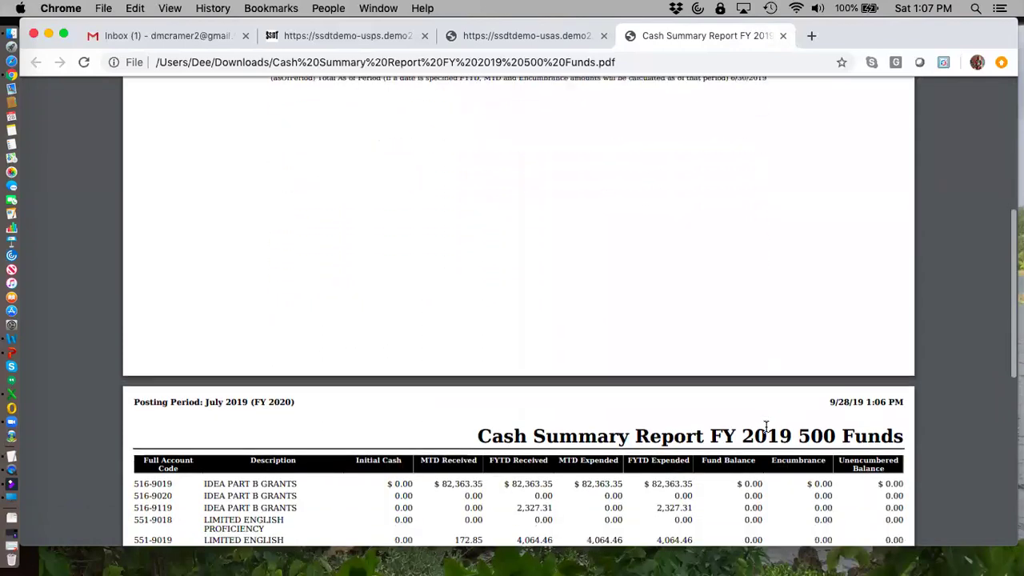
scroll(766, 427, "down", 2)
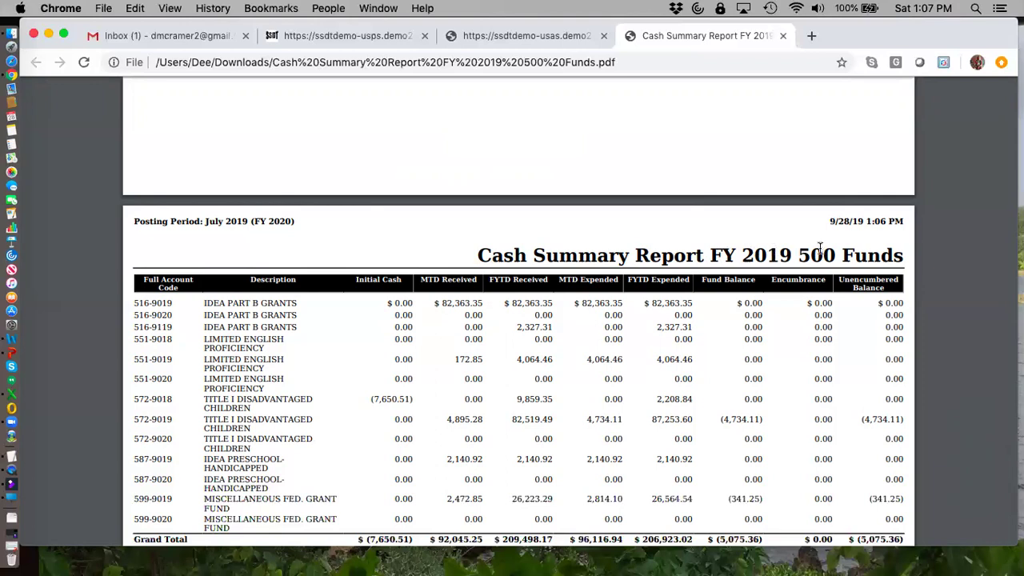
scroll(581, 369, "down", 1)
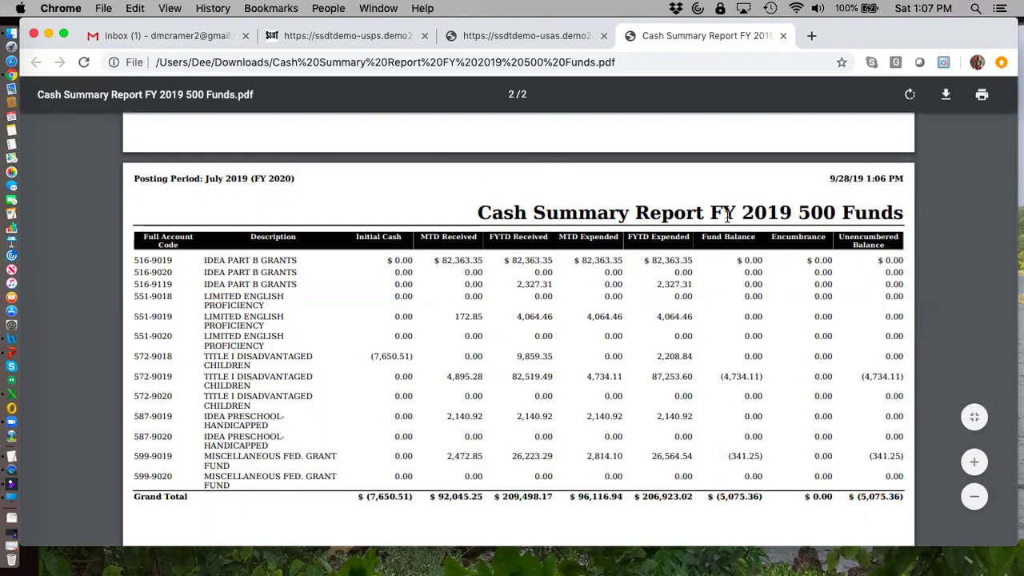
scroll(688, 254, "up", 5)
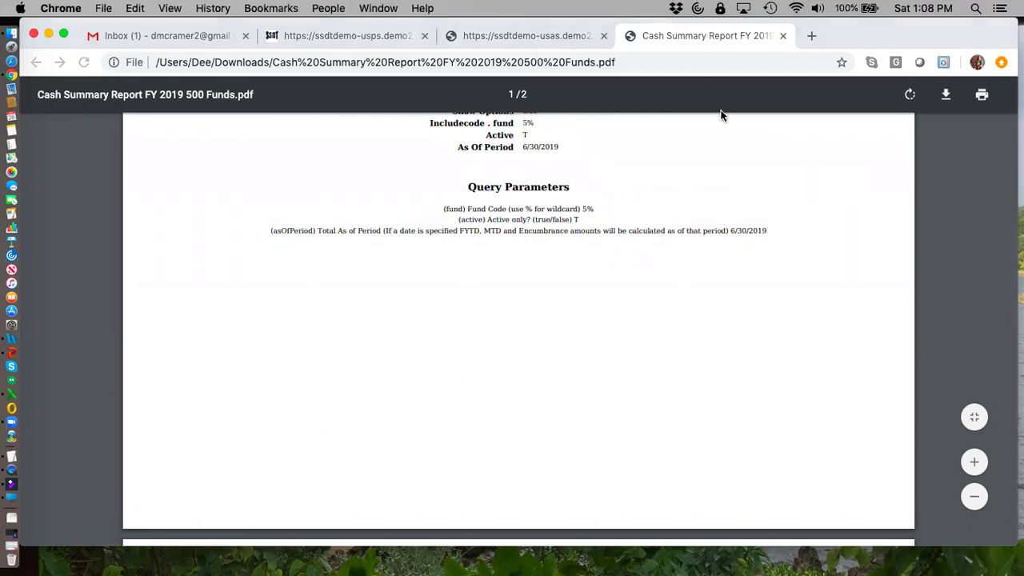
scroll(720, 116, "down", 5)
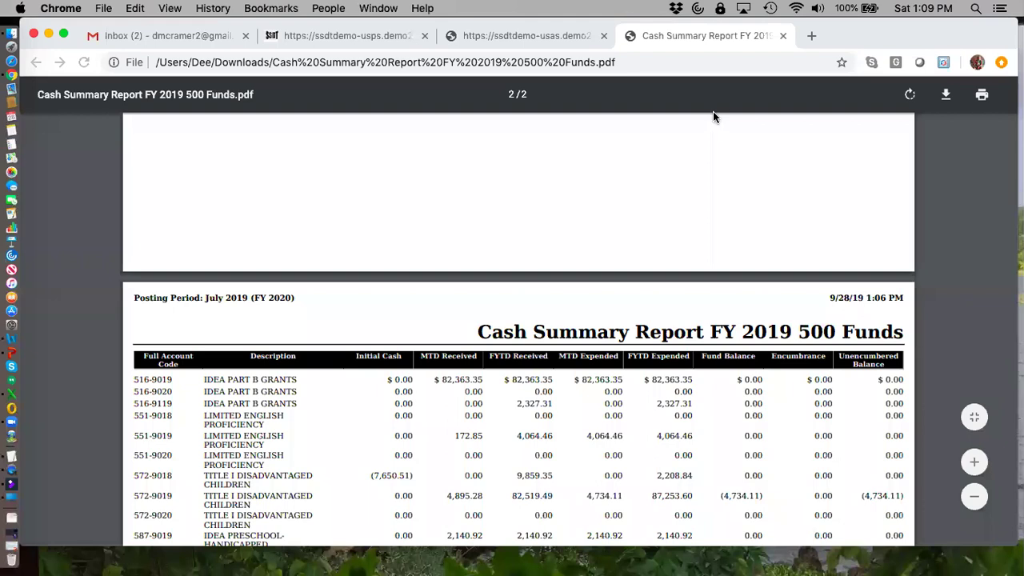
left_click(783, 35)
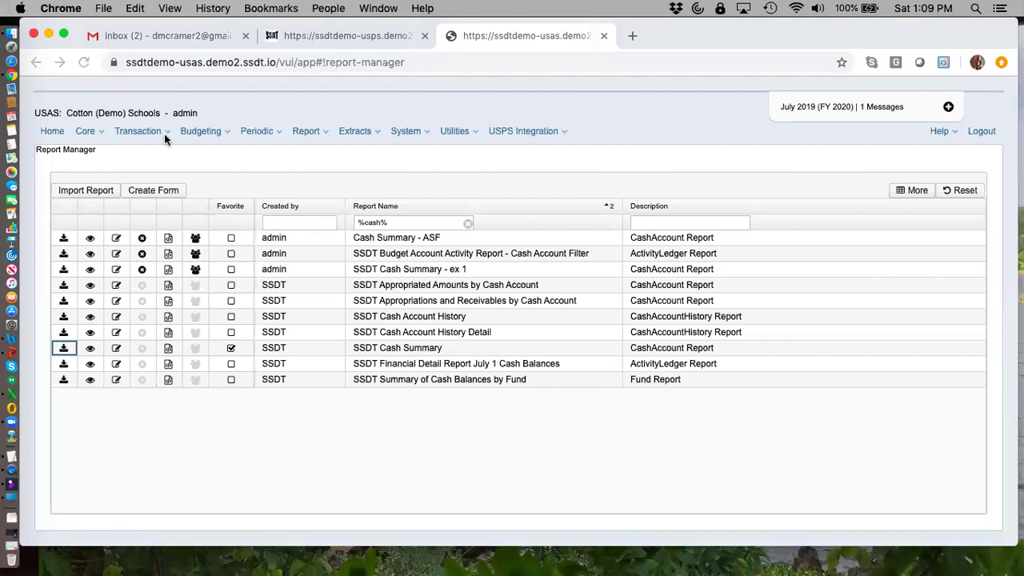
Open the core account records and view the expenditure accounts grid
left_click(103, 133)
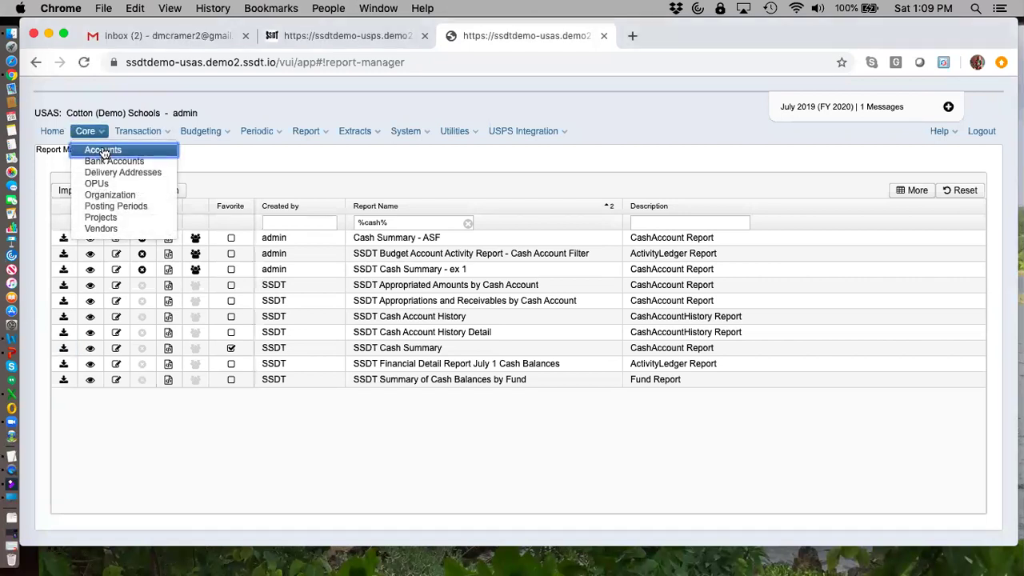
left_click(102, 150)
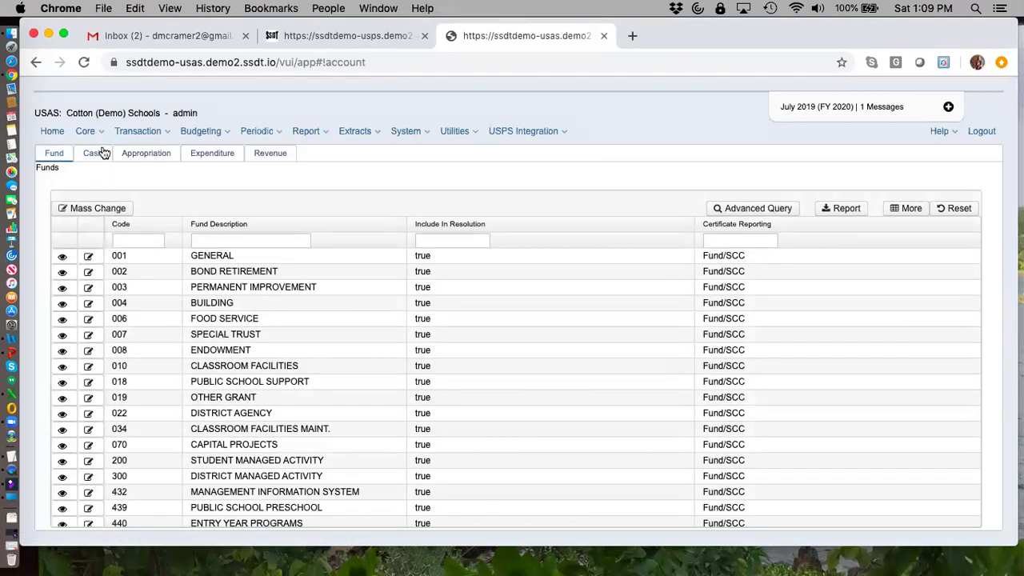
left_click(200, 158)
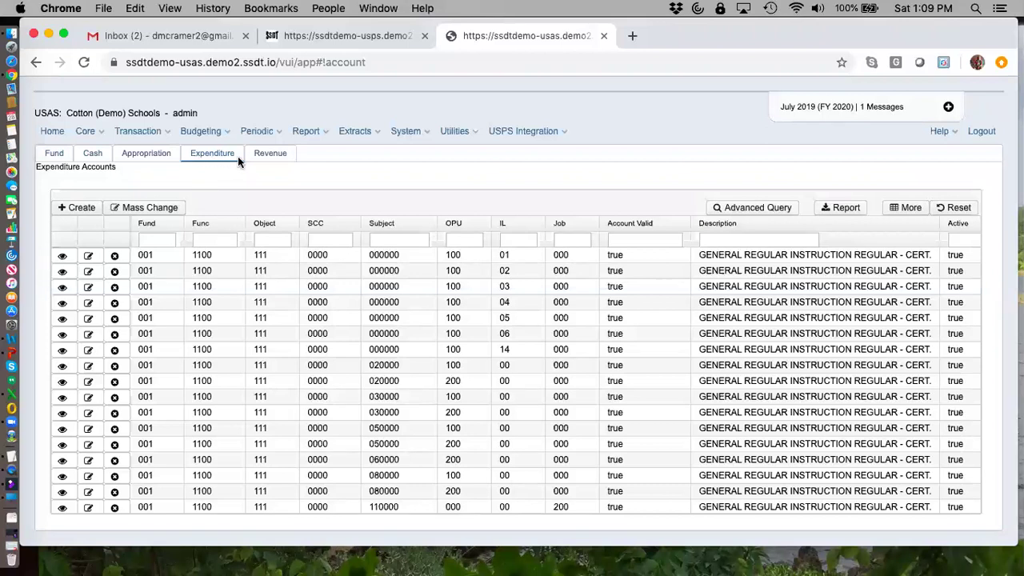
left_click(93, 133)
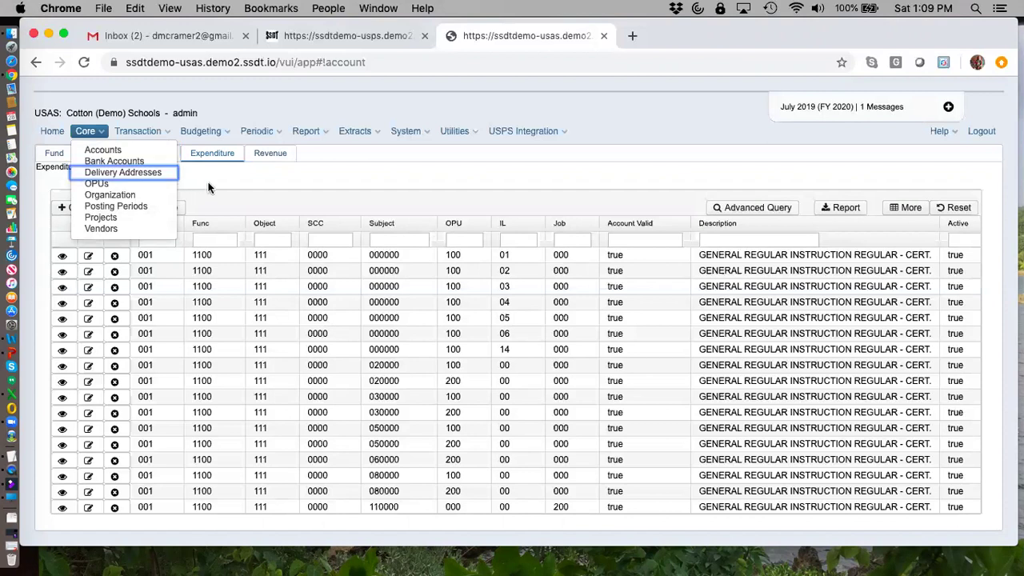
left_click(96, 160)
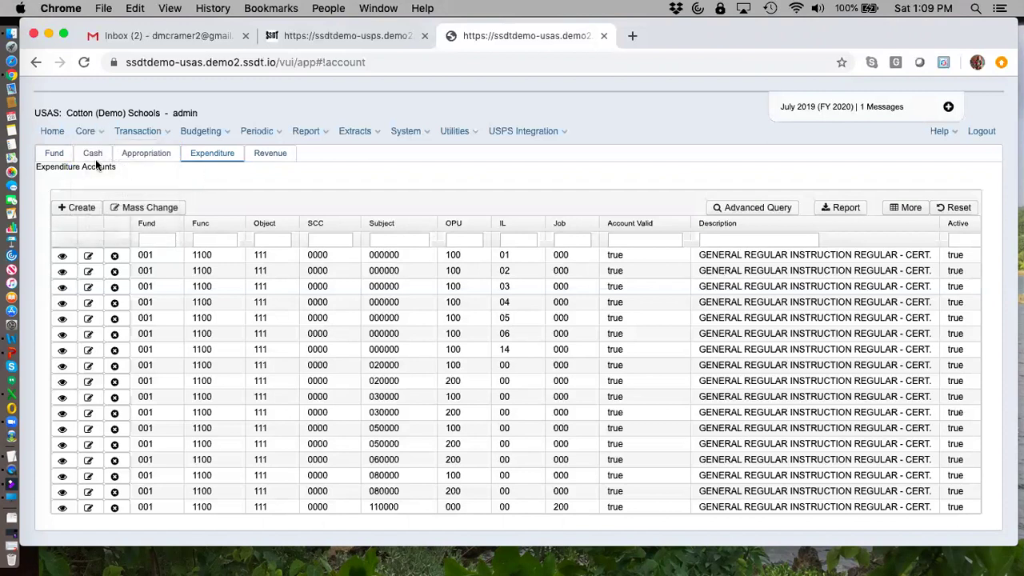
Show the fund accounts grid and check which additional columns are available for it
left_click(53, 155)
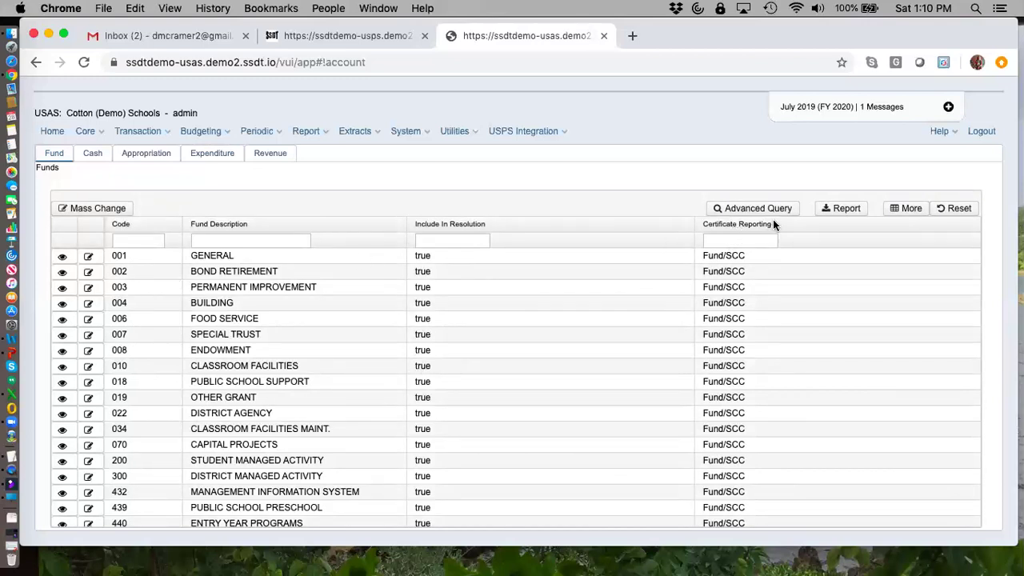
left_click(904, 210)
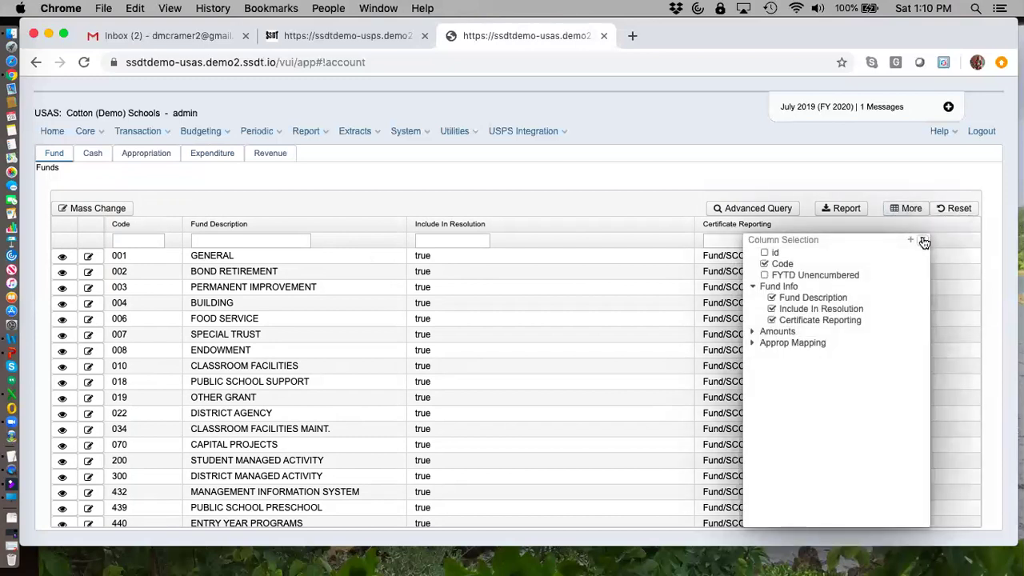
left_click(923, 239)
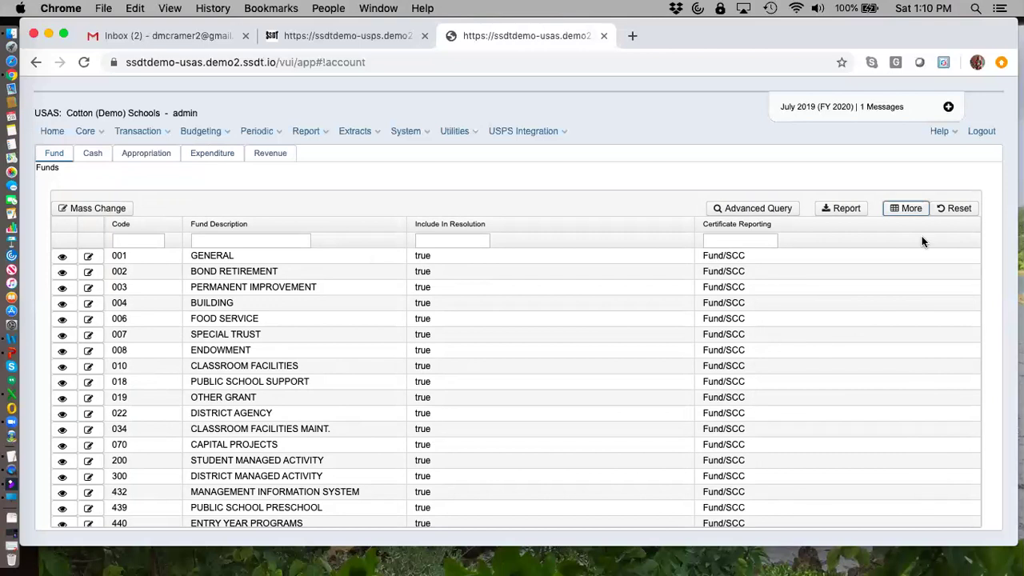
Show the cash accounts grid and look through its column selection down to the amount fields
left_click(93, 153)
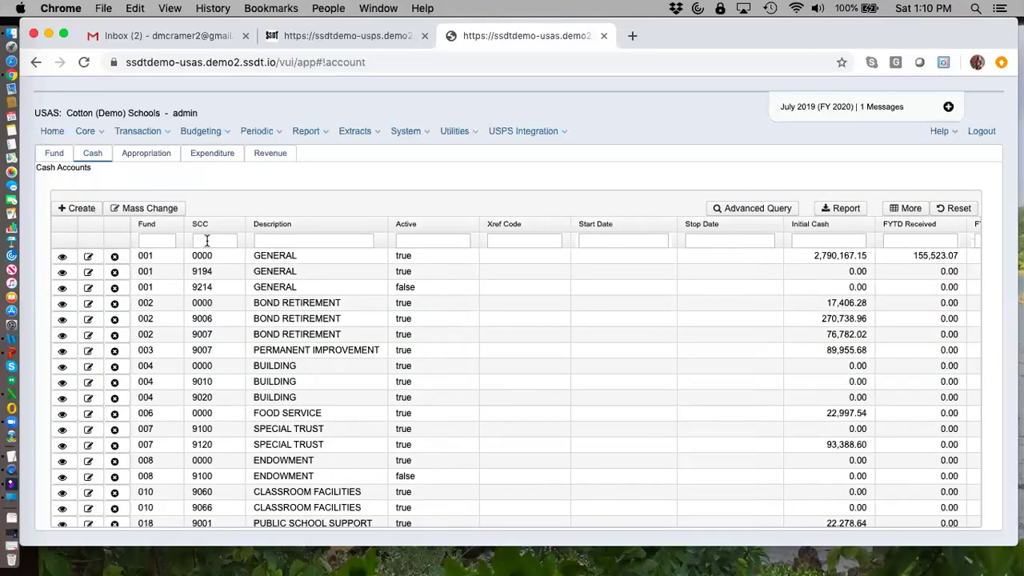
left_click(900, 210)
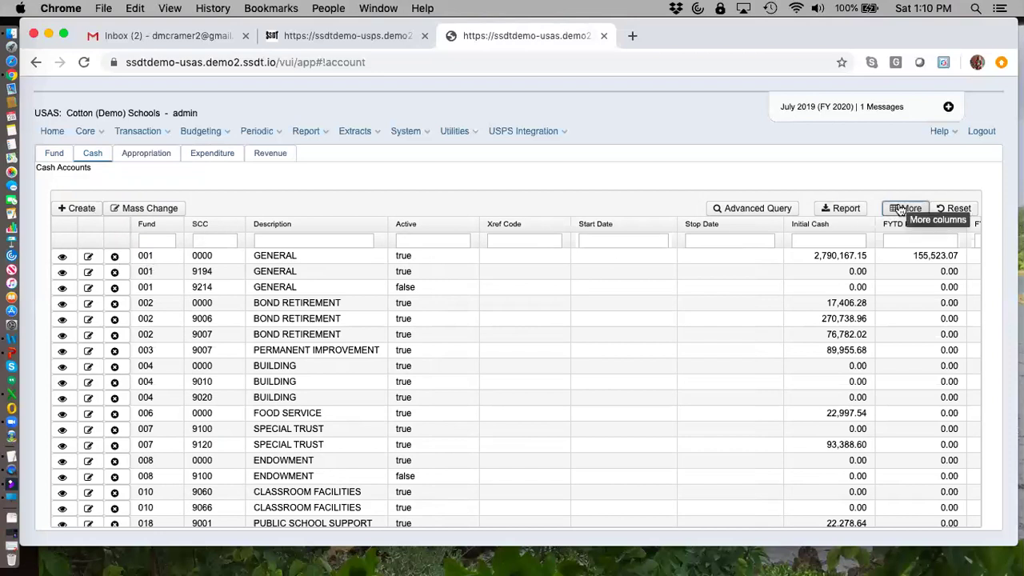
scroll(872, 388, "down", 3)
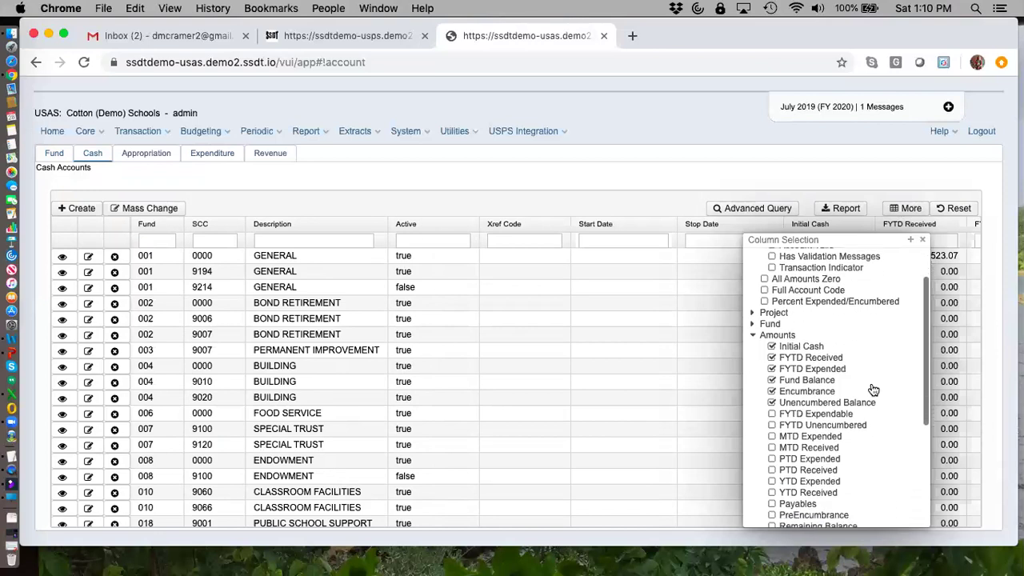
Finish reviewing the cash account columns, close the column selection and show the appropriation accounts grid
scroll(872, 389, "up", 3)
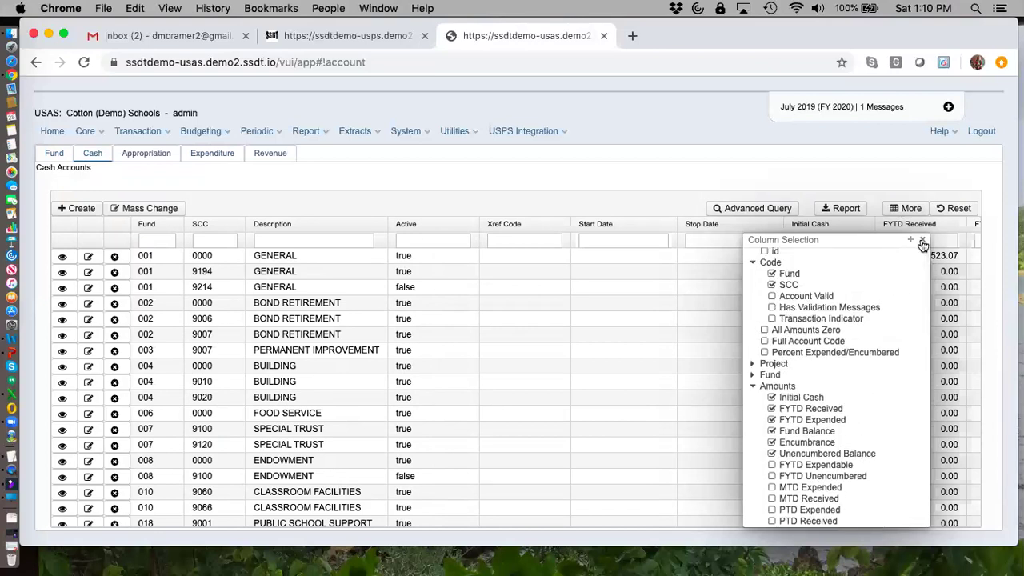
left_click(922, 241)
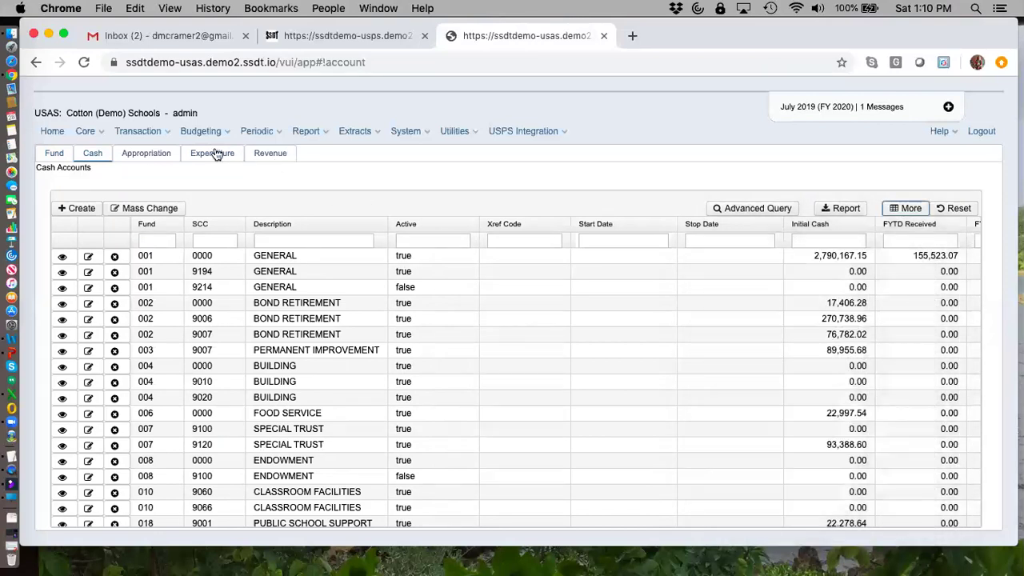
left_click(155, 157)
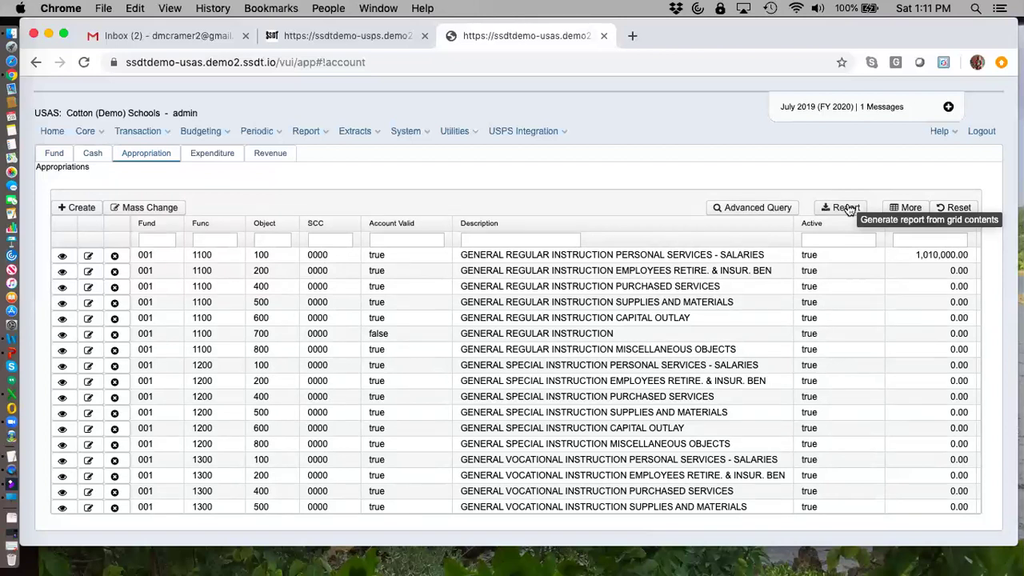
left_click(210, 156)
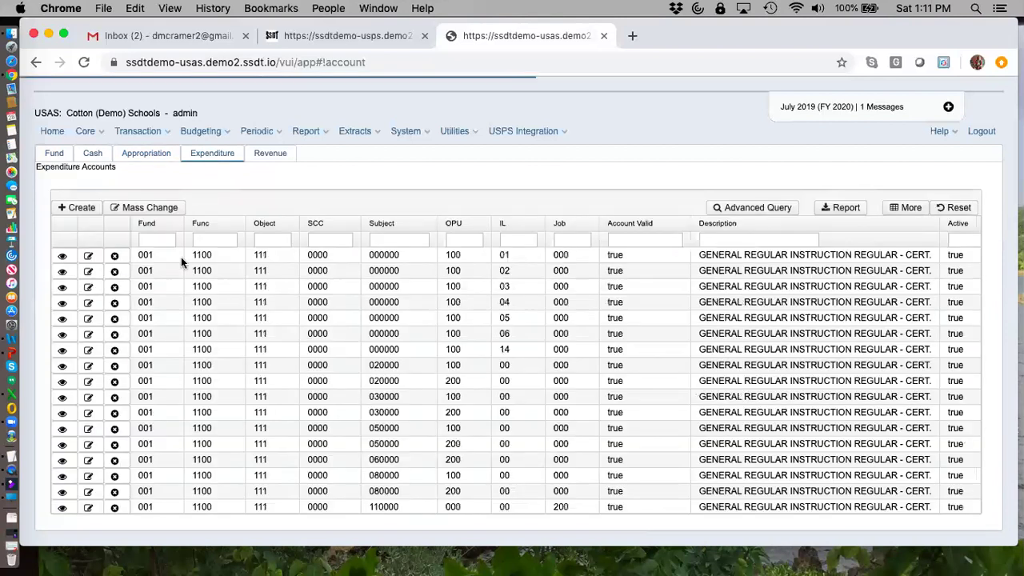
left_click(63, 304)
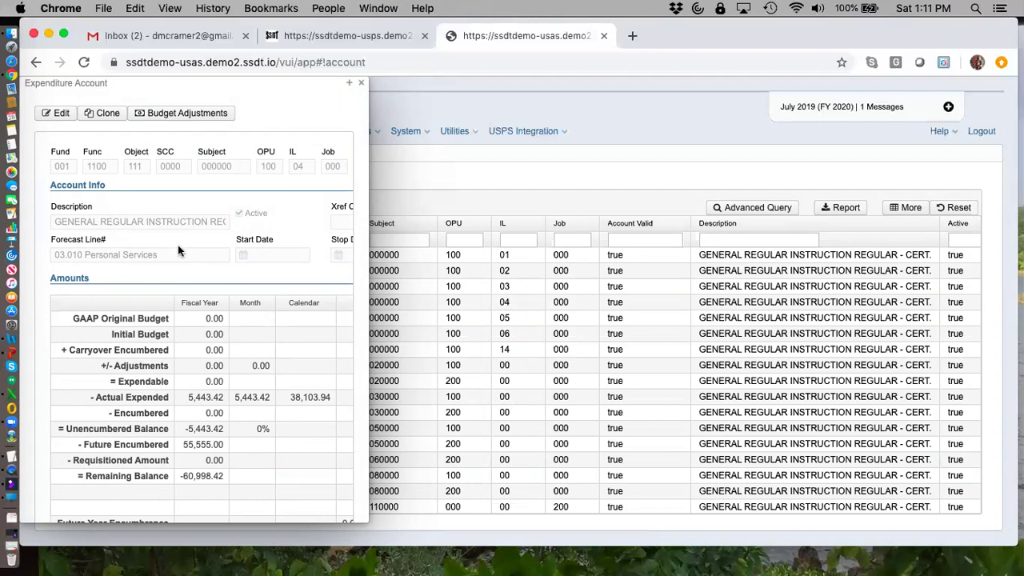
left_click(360, 85)
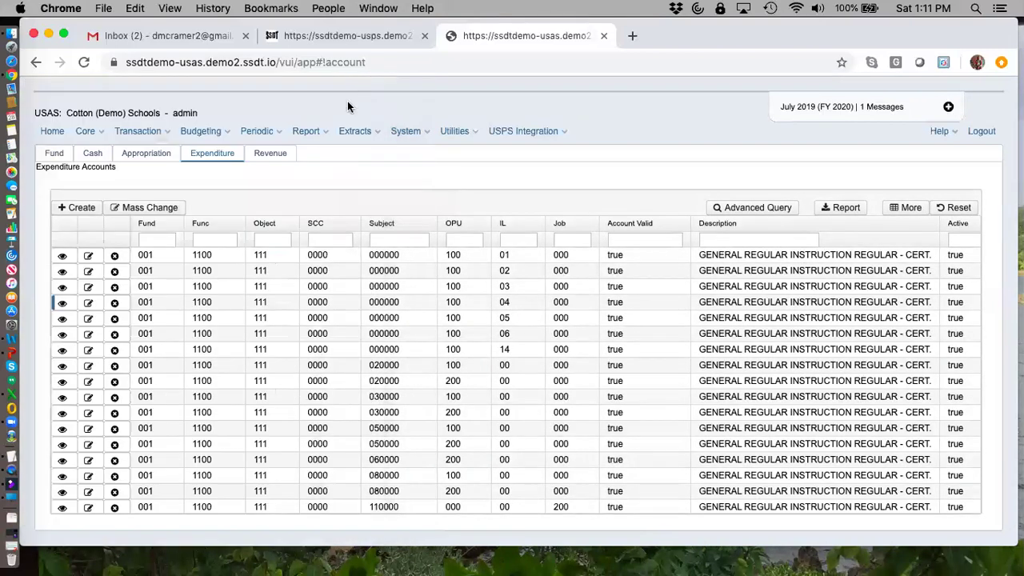
Show the revenue accounts grid and inspect the receipt 1111 account's full details and amounts summary, closing both views
left_click(272, 153)
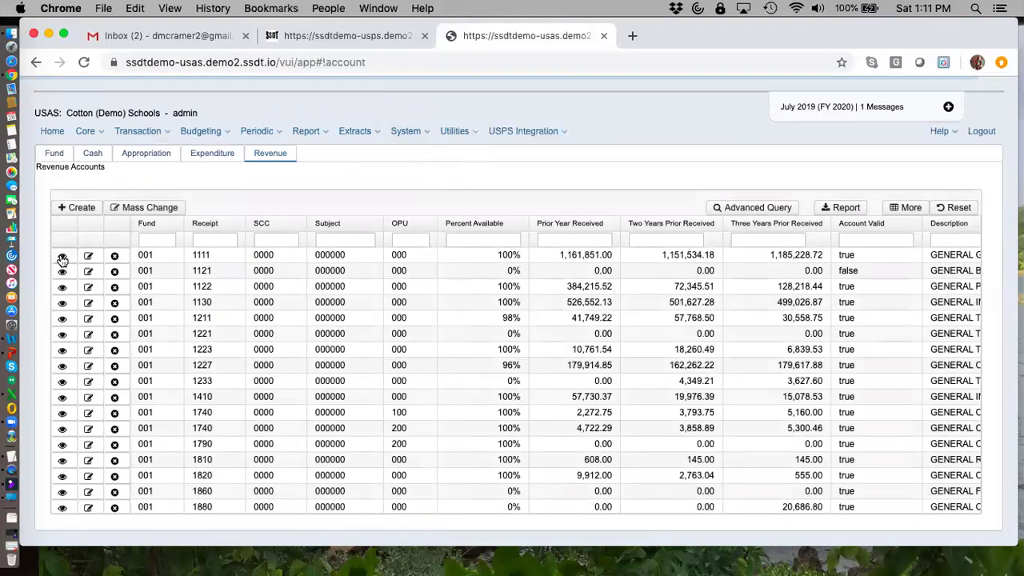
left_click(62, 258)
left_click(62, 258)
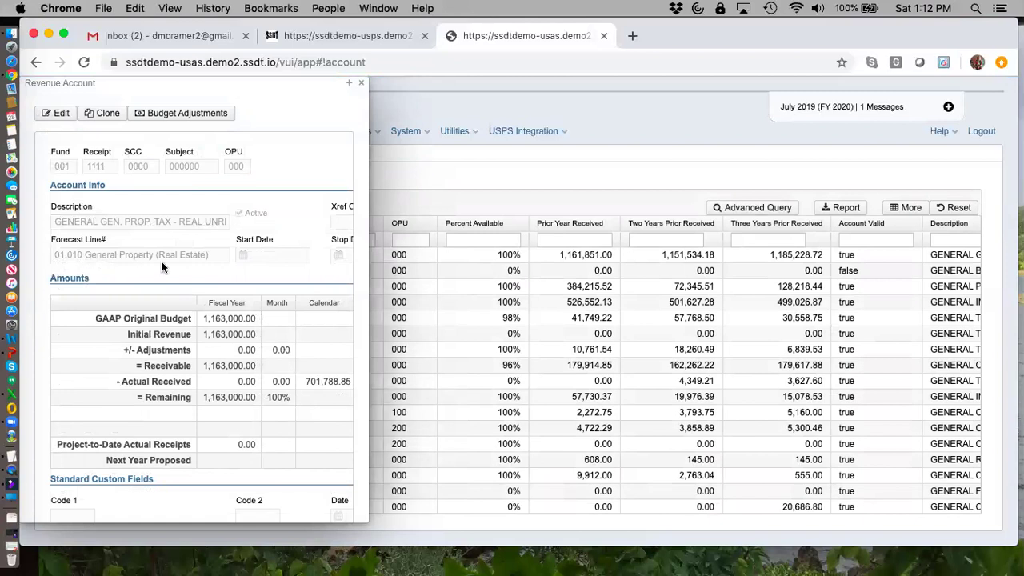
left_click(361, 84)
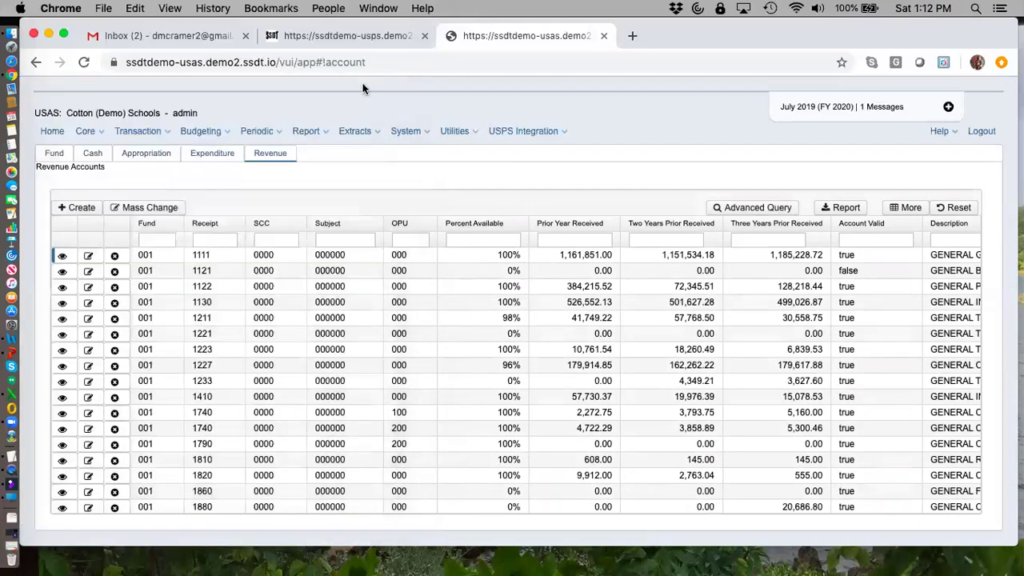
left_click(155, 254)
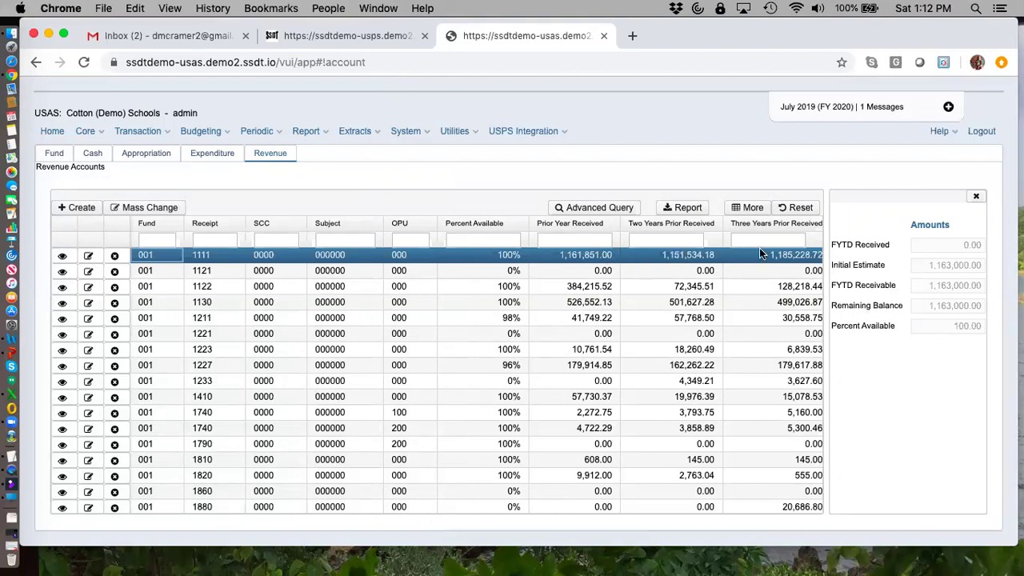
left_click(976, 198)
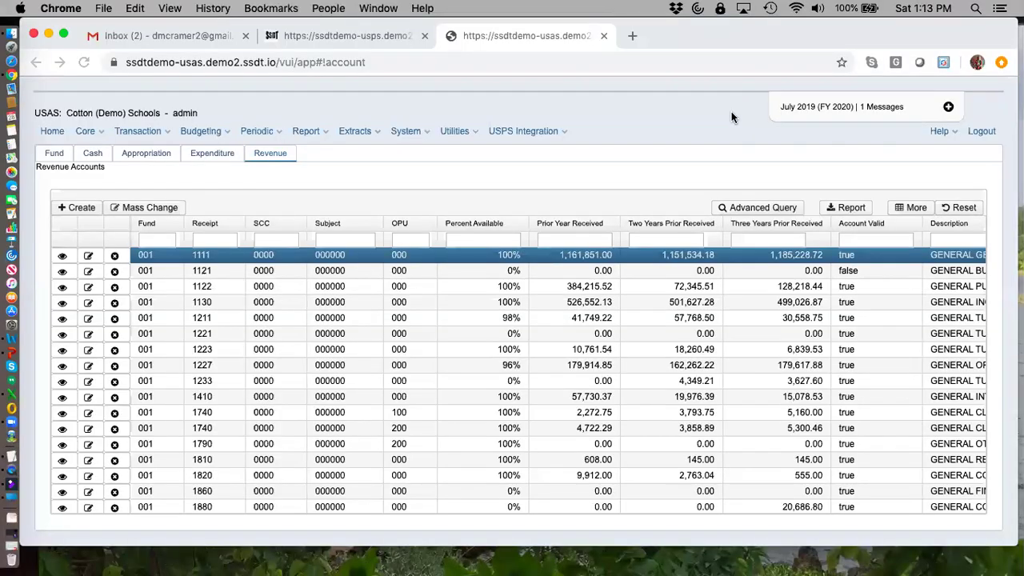
Return to the expenditure accounts grid, look through its available columns and close the column selection
left_click(212, 153)
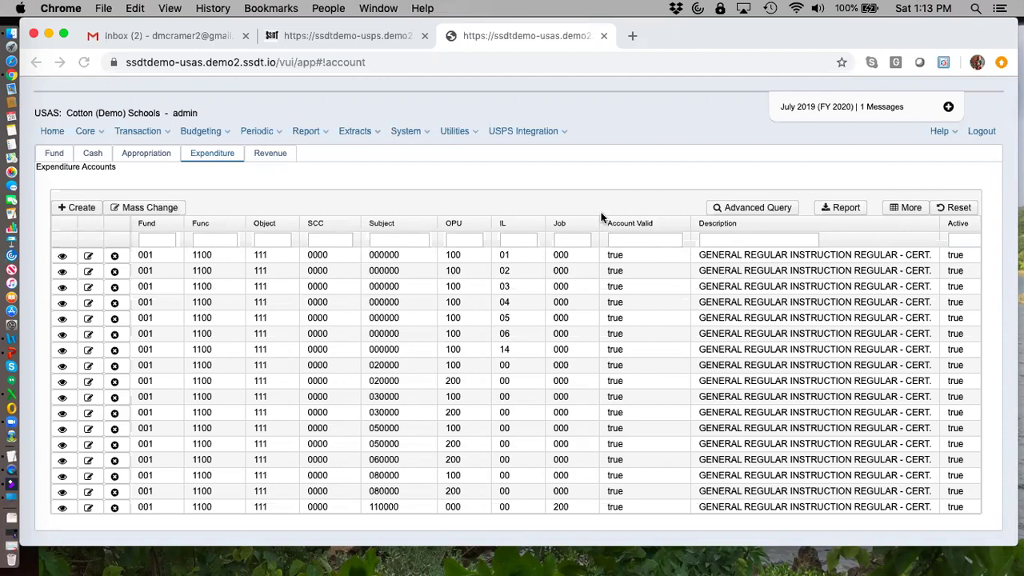
left_click(906, 208)
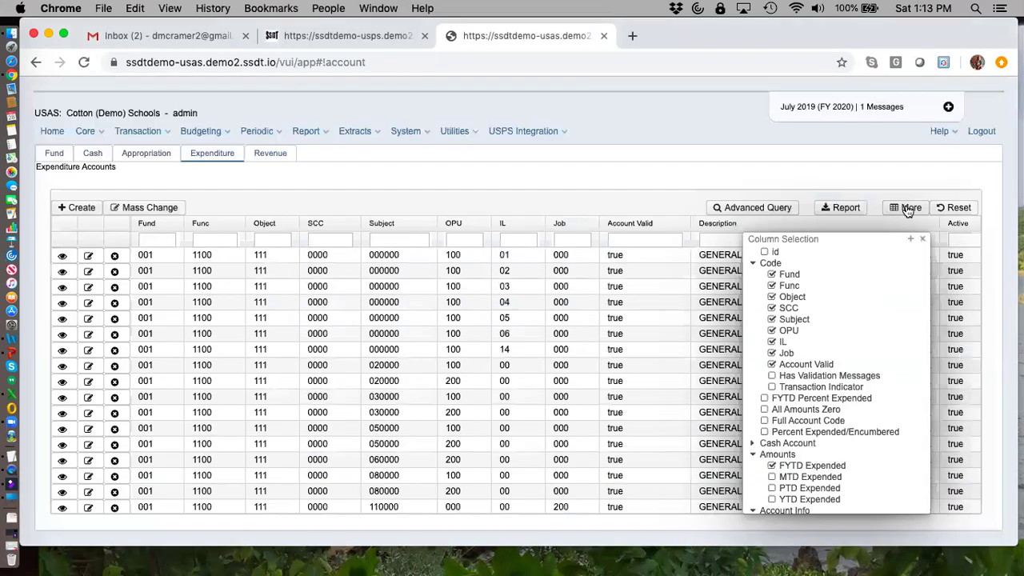
scroll(880, 347, "down", 3)
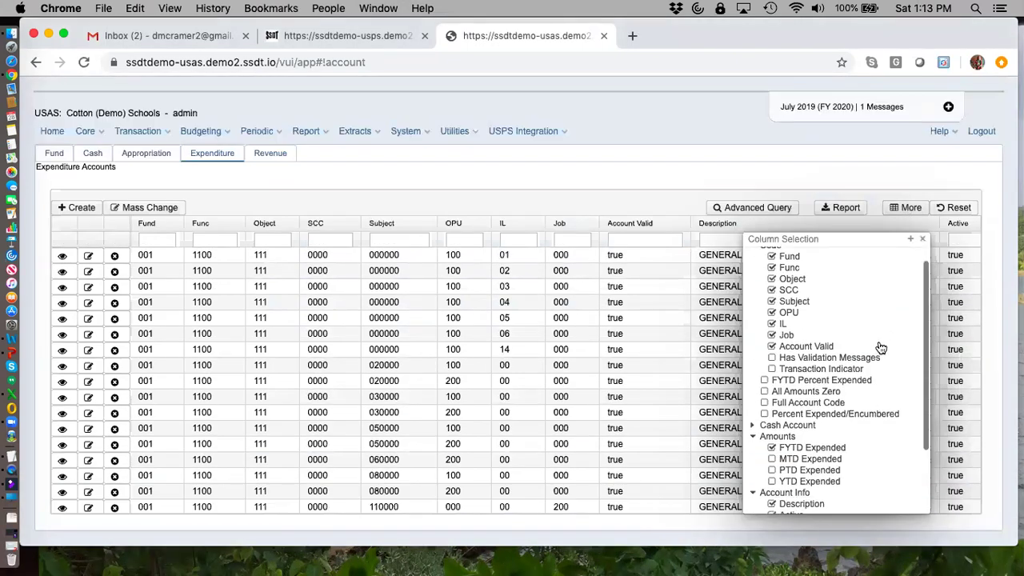
scroll(880, 348, "down", 3)
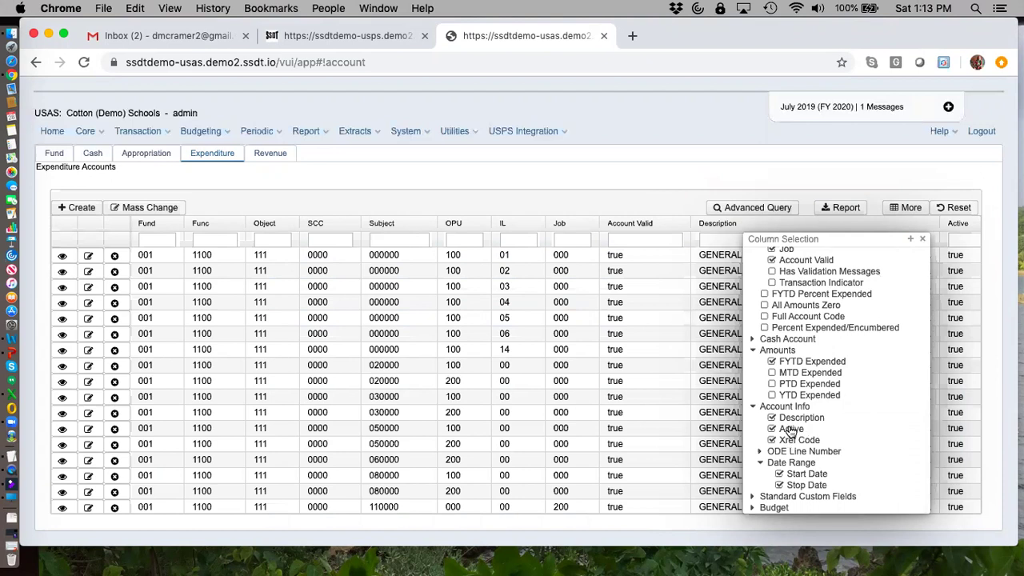
scroll(790, 432, "up", 5)
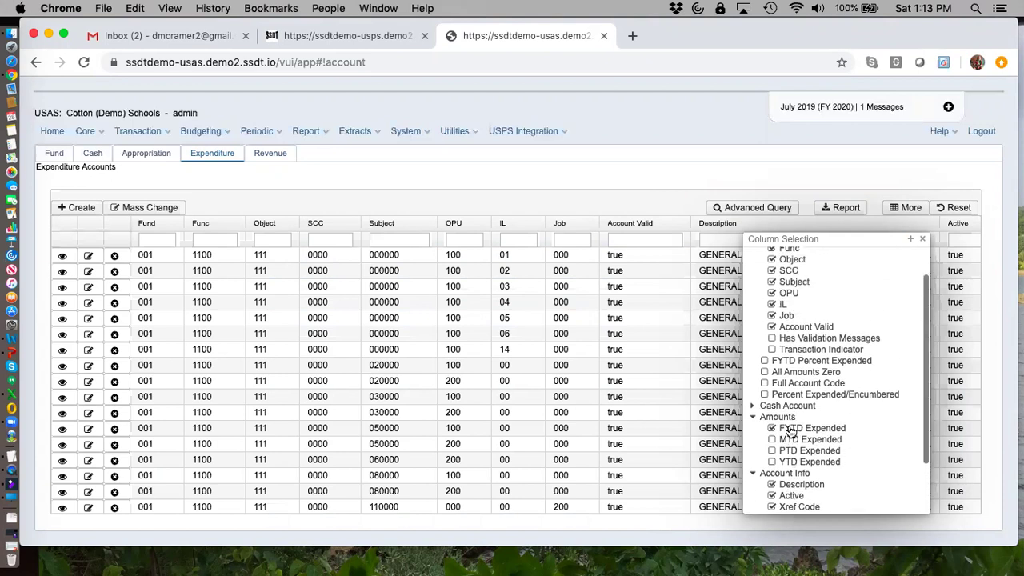
left_click(923, 238)
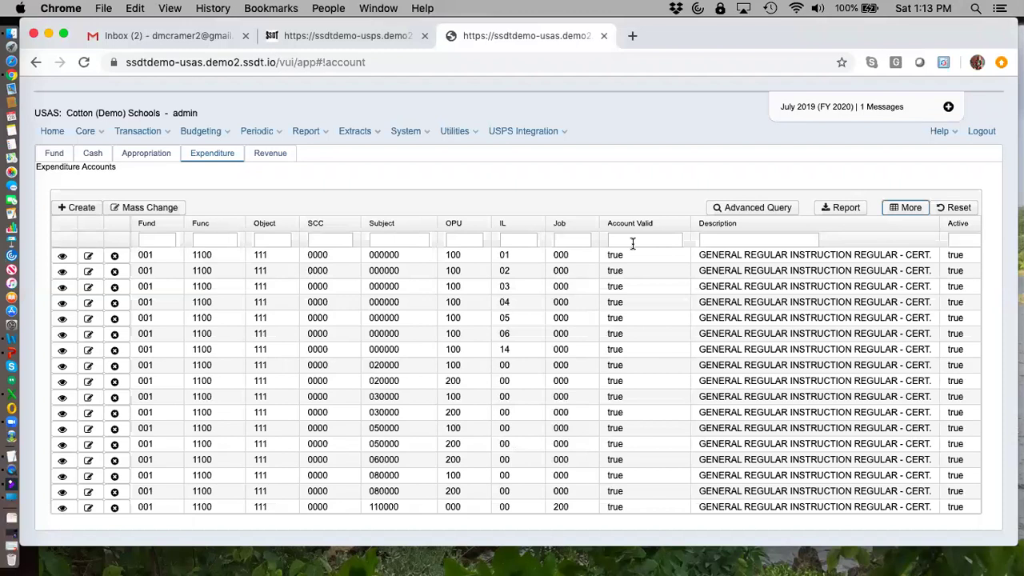
Filter the expenditure accounts on Account Valid with "f" and look through the matching accounts
left_click(632, 242)
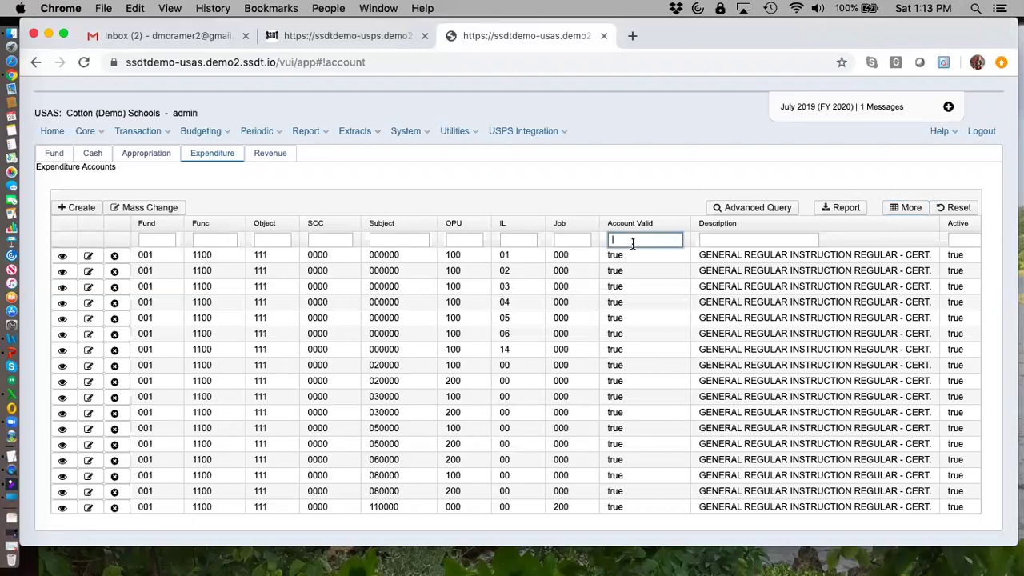
type("f")
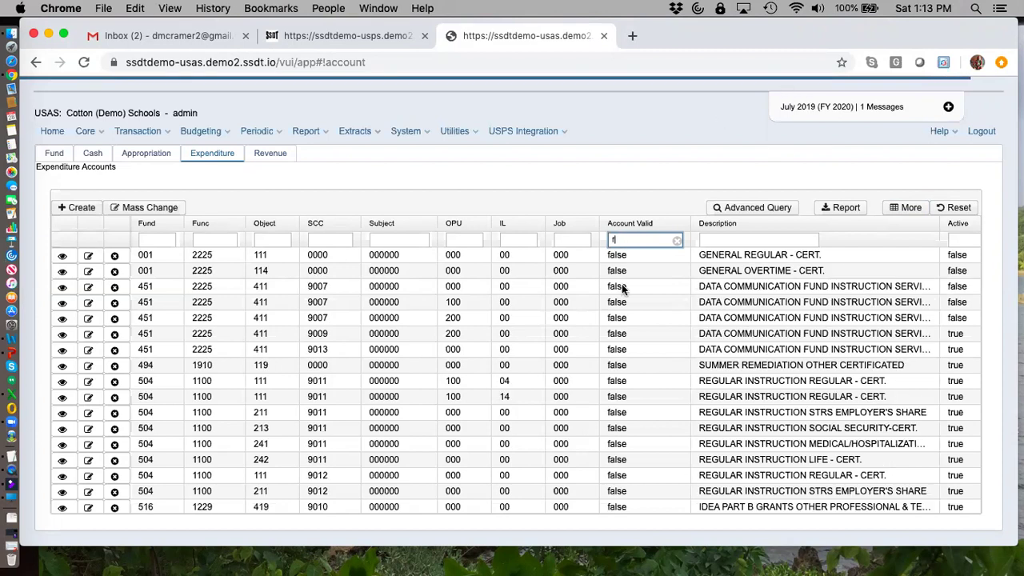
scroll(647, 430, "down", 1)
scroll(648, 431, "down", 15)
scroll(648, 432, "down", 10)
scroll(647, 432, "up", 20)
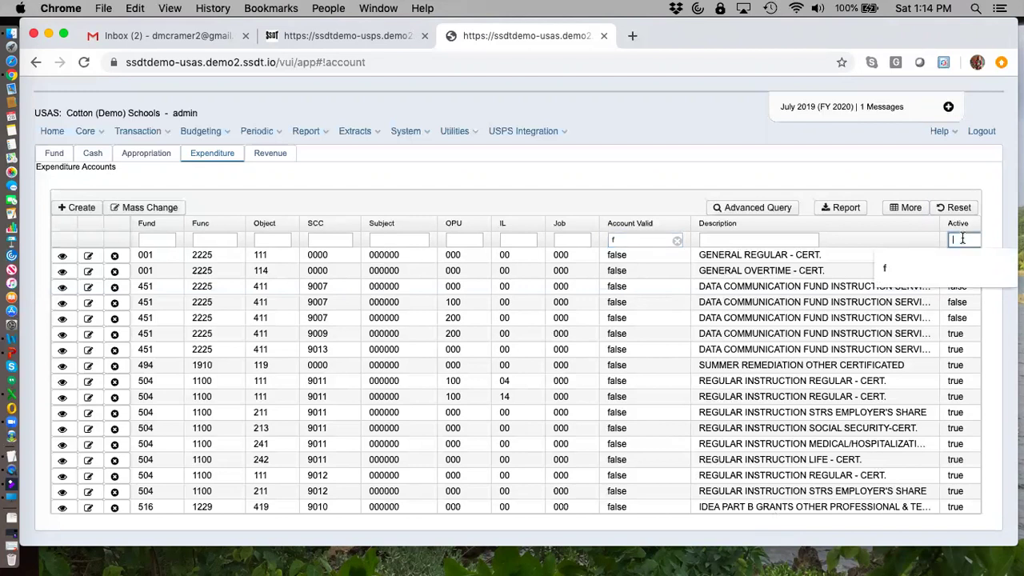
Narrow the invalid expenditure accounts to active ones by filtering Active with "t", and review the list
type("t")
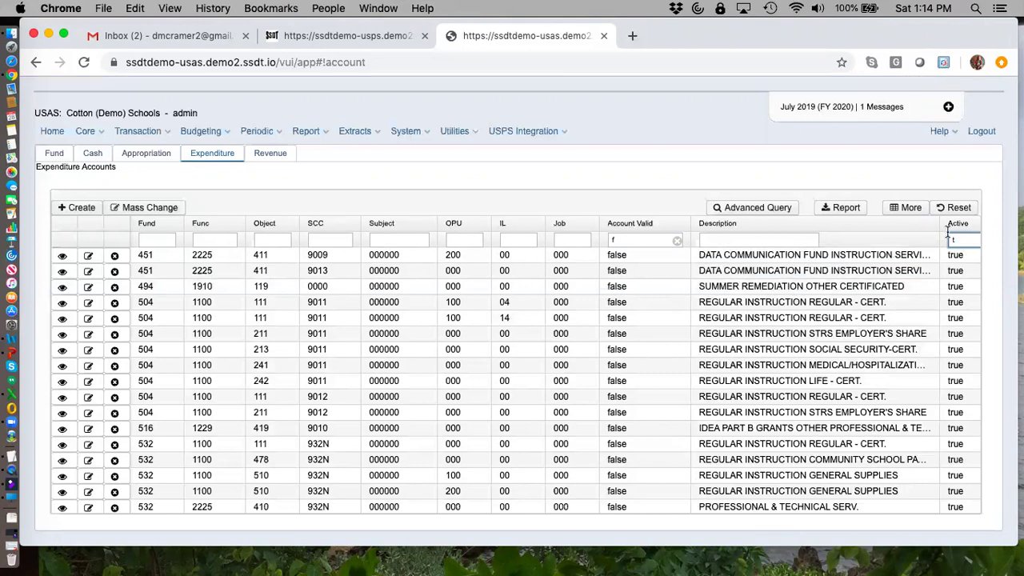
scroll(792, 336, "right", 2)
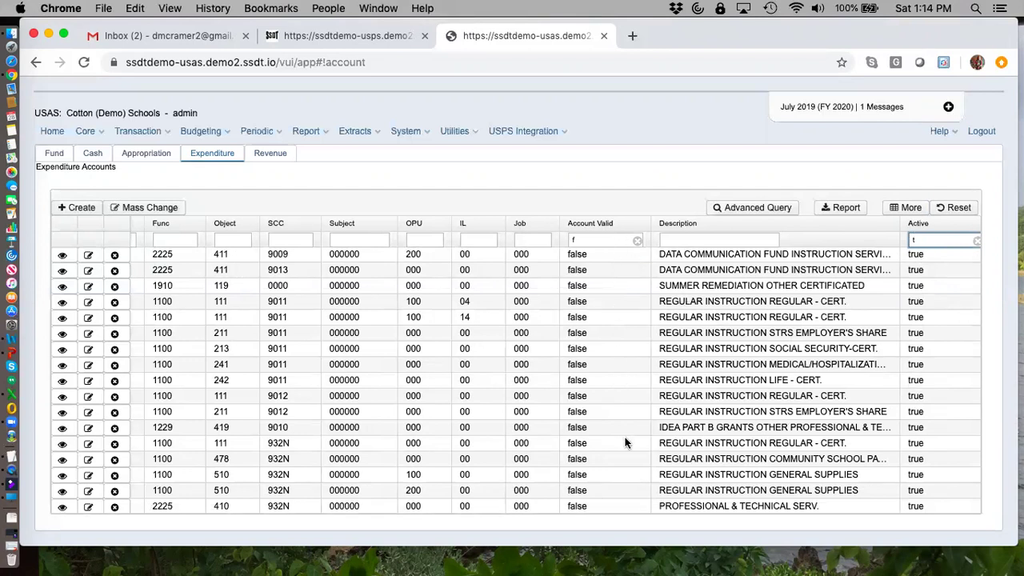
scroll(626, 443, "left", 2)
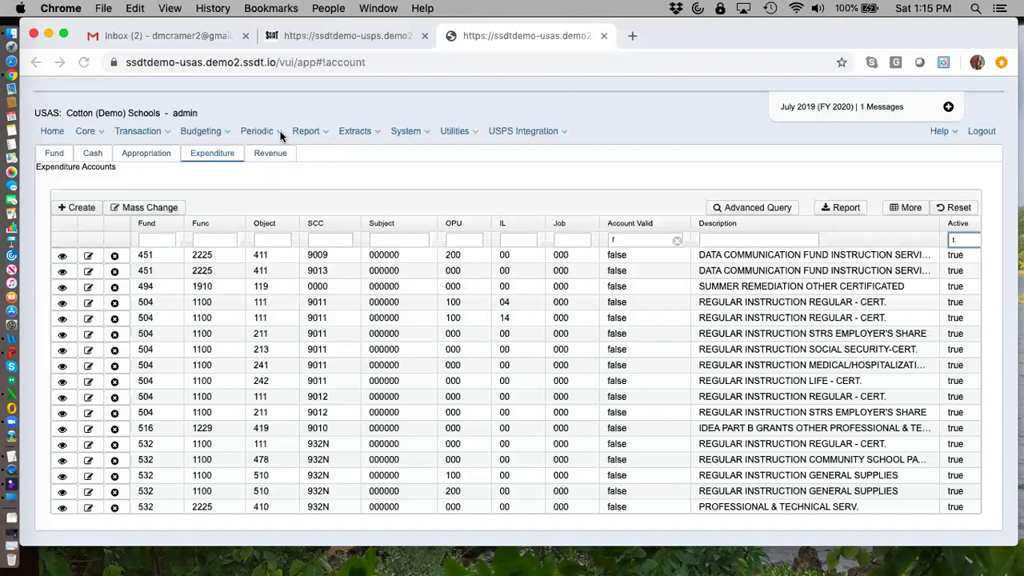
Open the purchase orders grid and filter PO Total to >10000
left_click(166, 134)
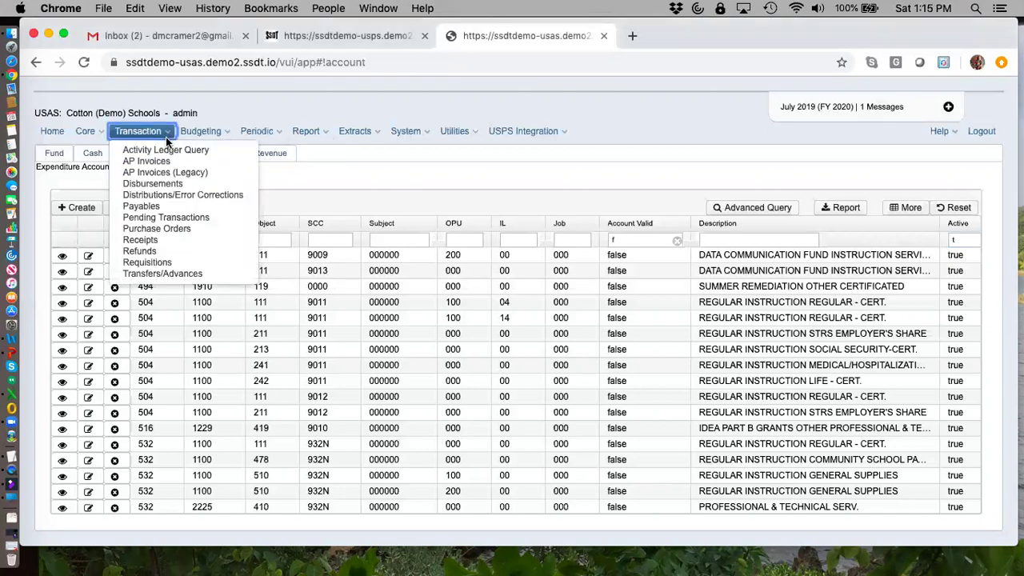
left_click(167, 228)
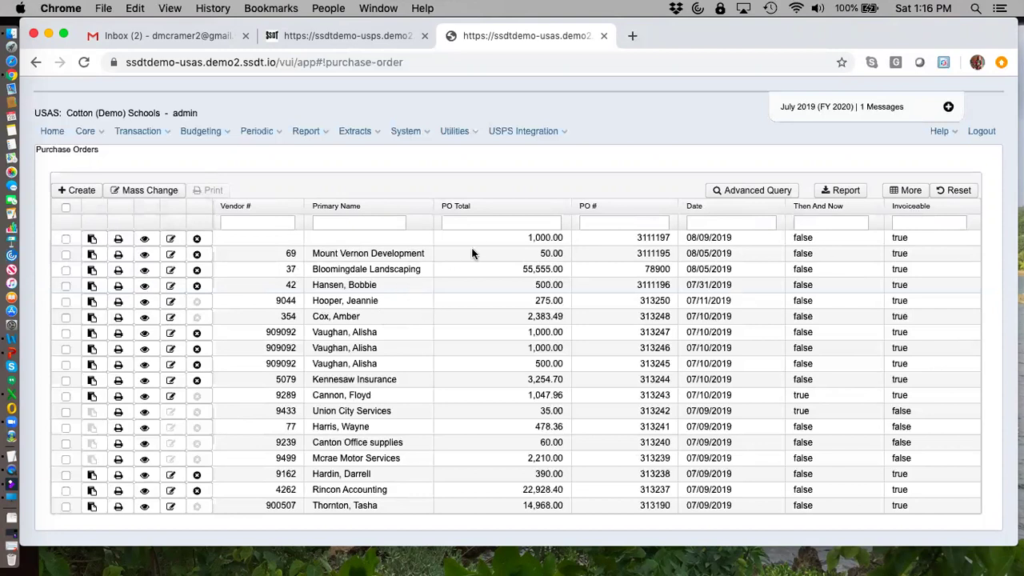
left_click(483, 224)
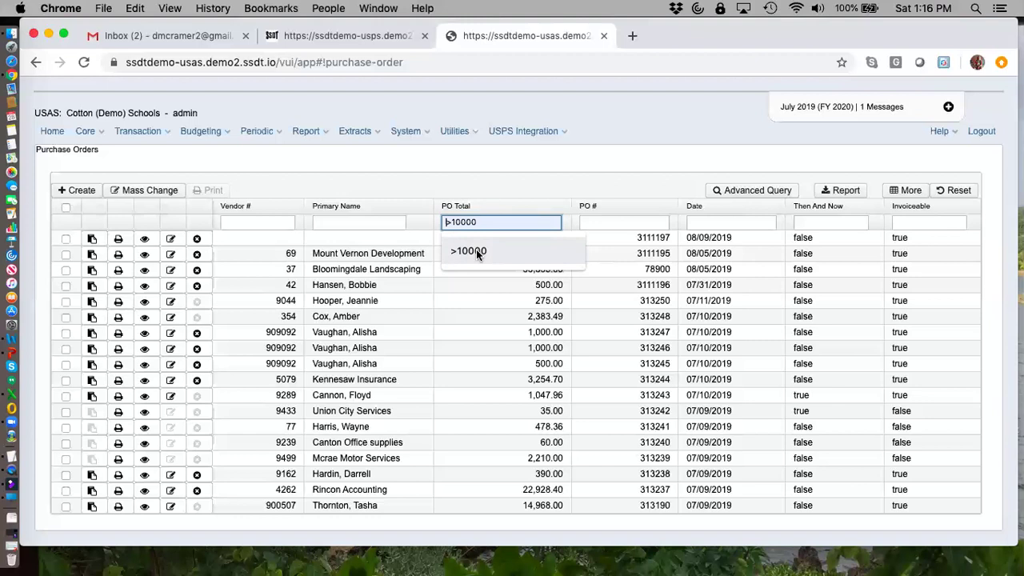
left_click(476, 251)
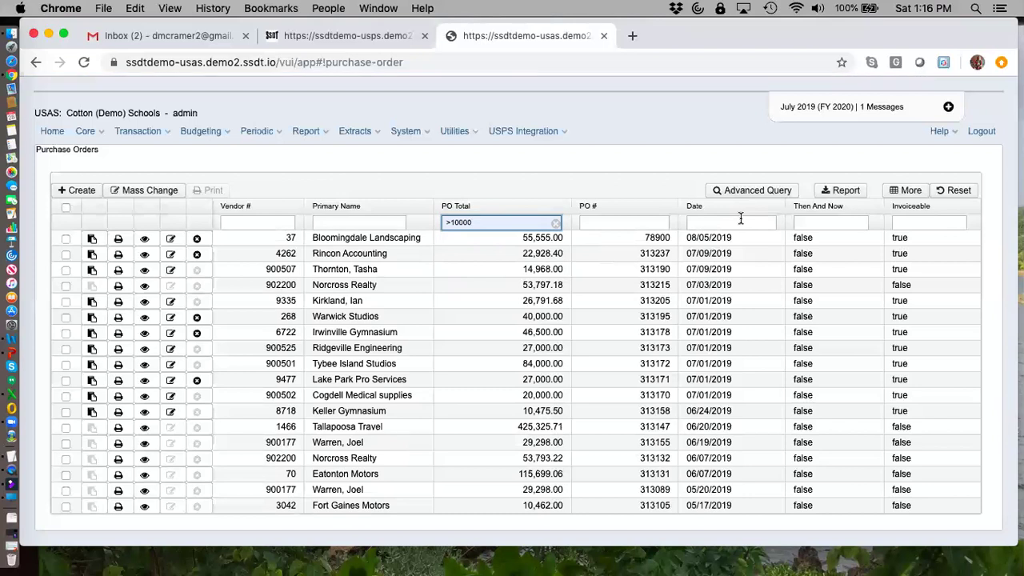
Filter the purchase order dates with ".between 7/1/2018,6/30/2019" and sort the grid by Primary Name in ascending order
left_click(730, 221)
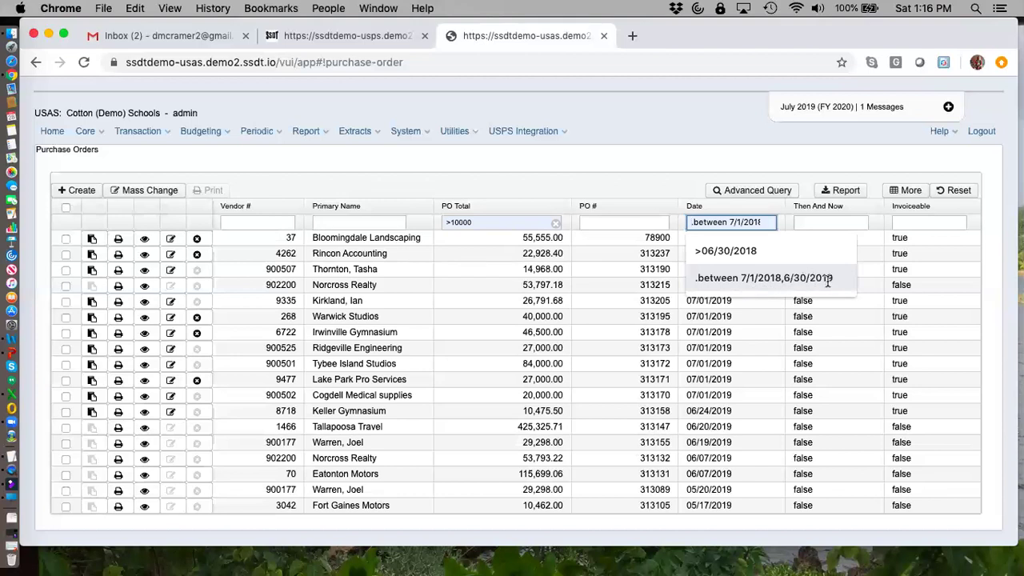
left_click(752, 278)
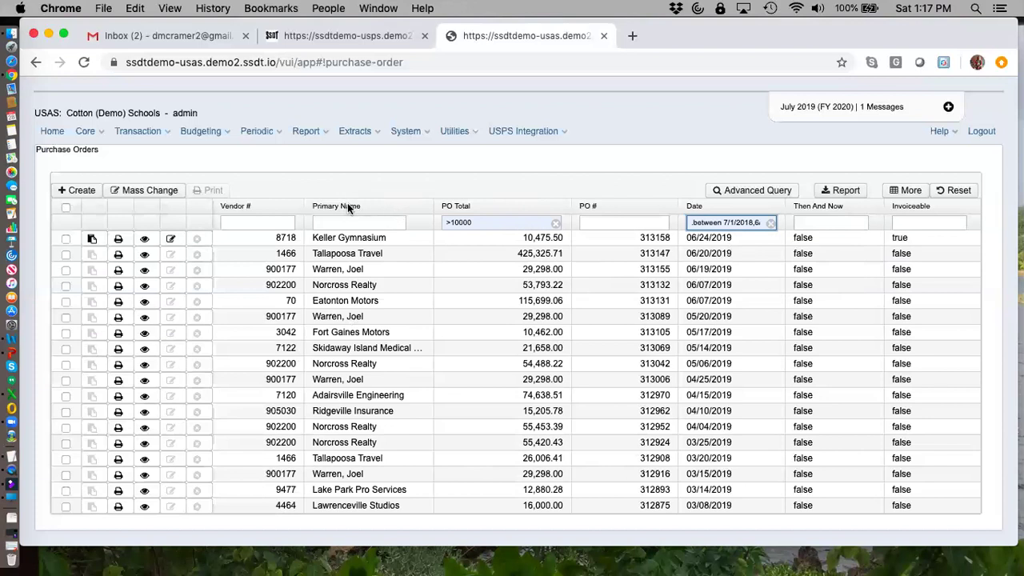
left_click(423, 208)
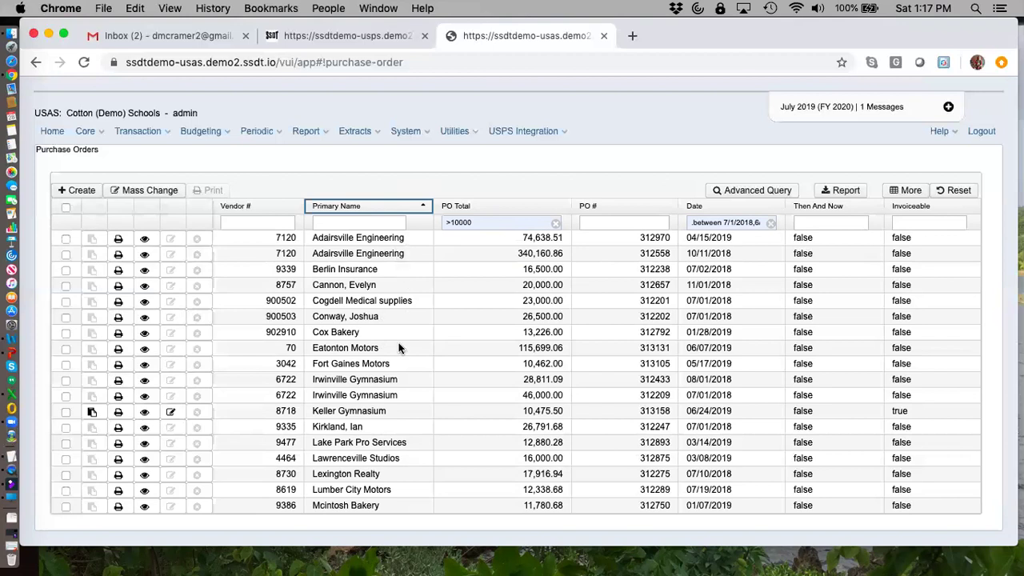
Set up the grid report in Landscape with report options shown, and name it "PurchaseOrder Report in excess of 10,000 FY 2019"
left_click(836, 193)
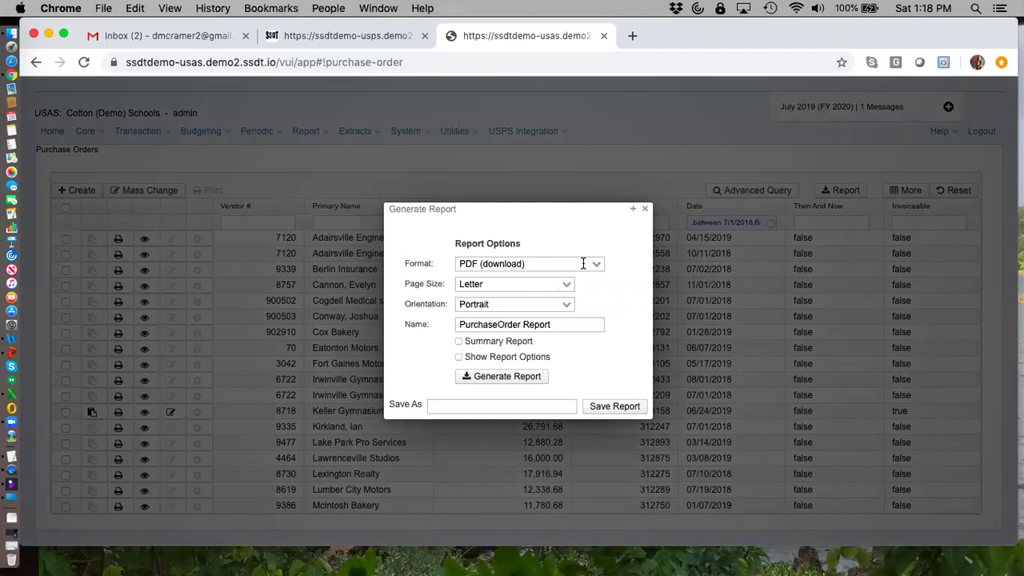
left_click(566, 306)
left_click(553, 334)
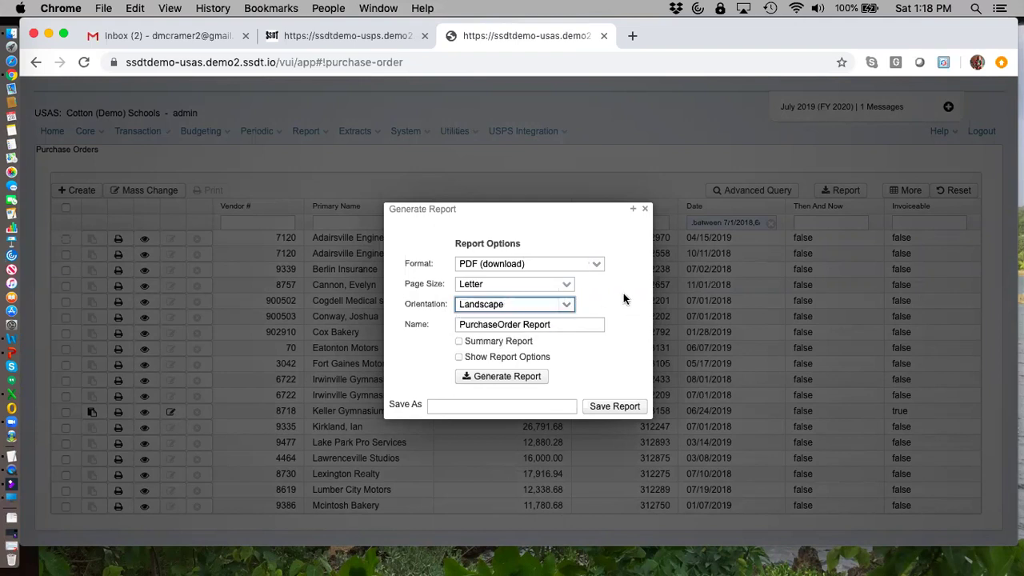
left_click(573, 322)
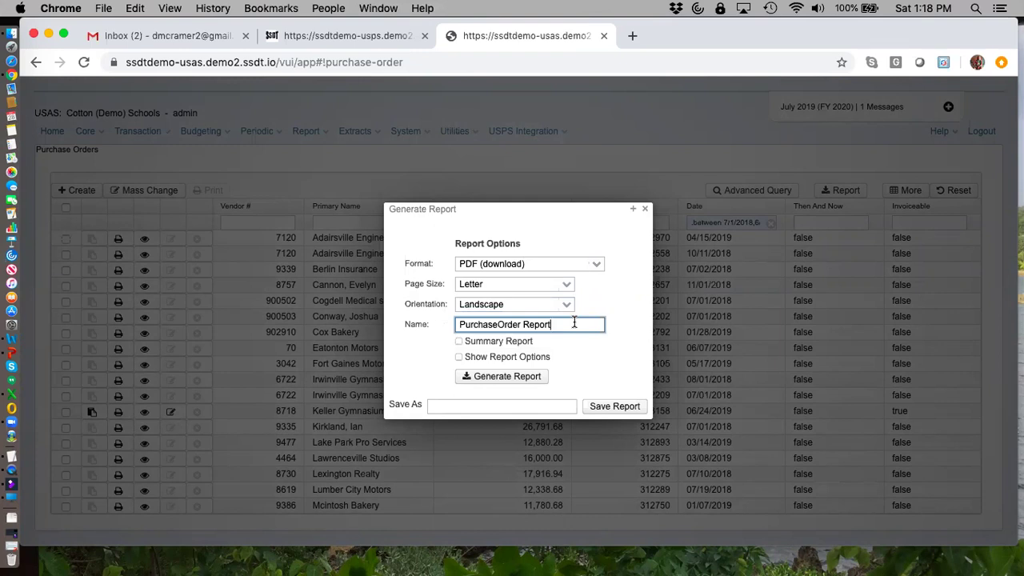
type("in excess of 10,00")
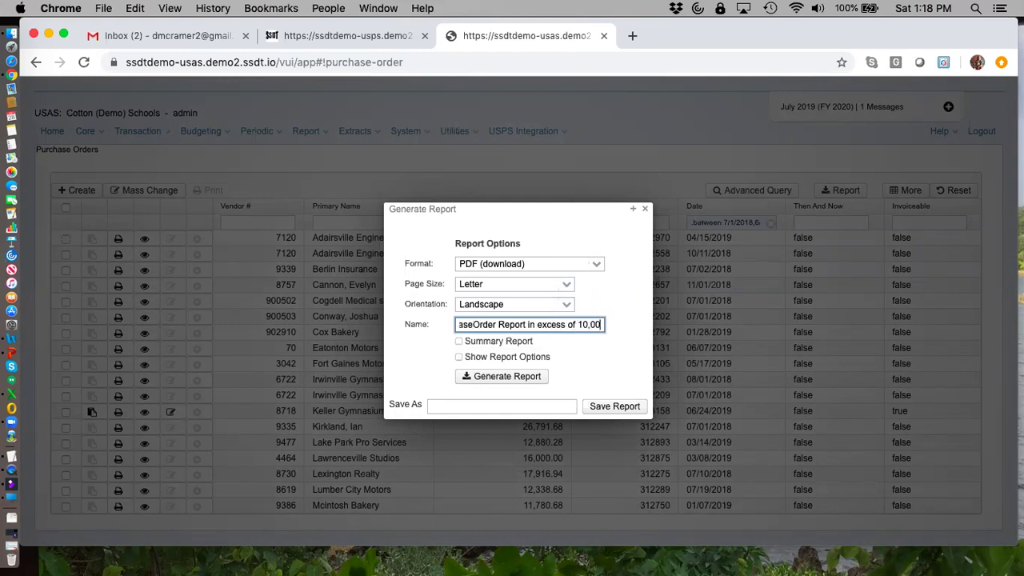
type("0 FY 2019")
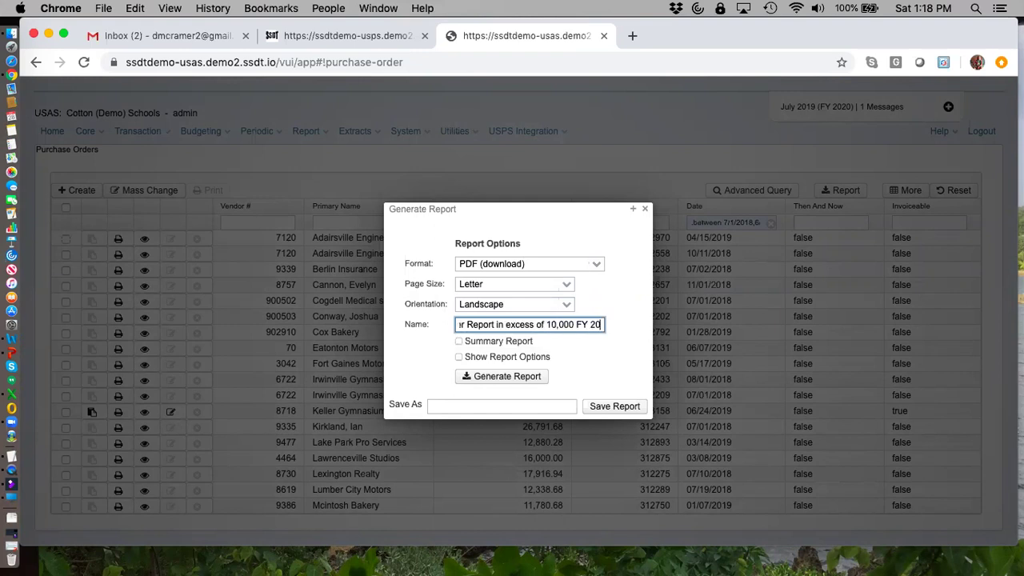
left_click(460, 358)
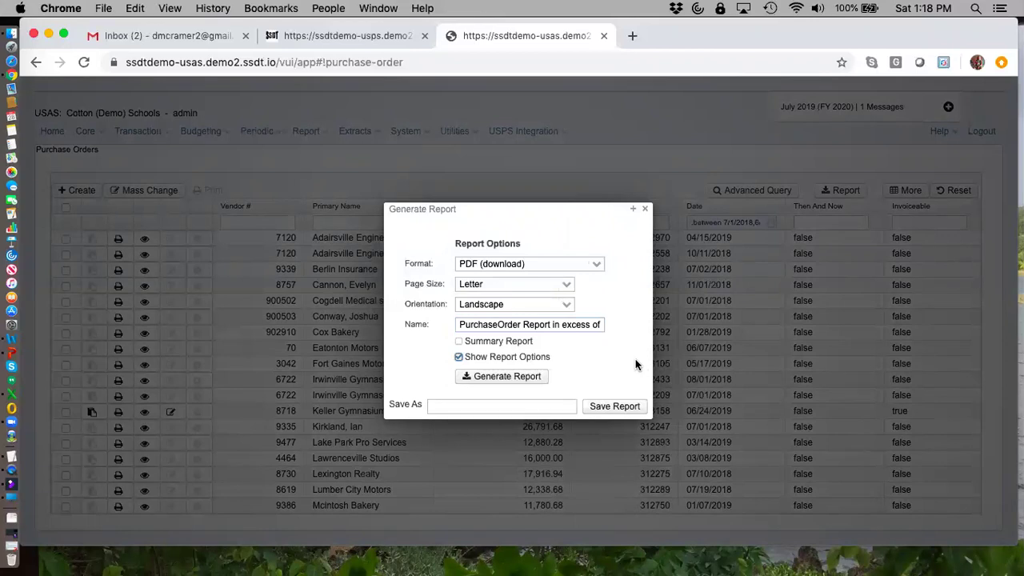
Save the report definition as "PO's in excess of 10,000 FY 2019"
left_click(484, 405)
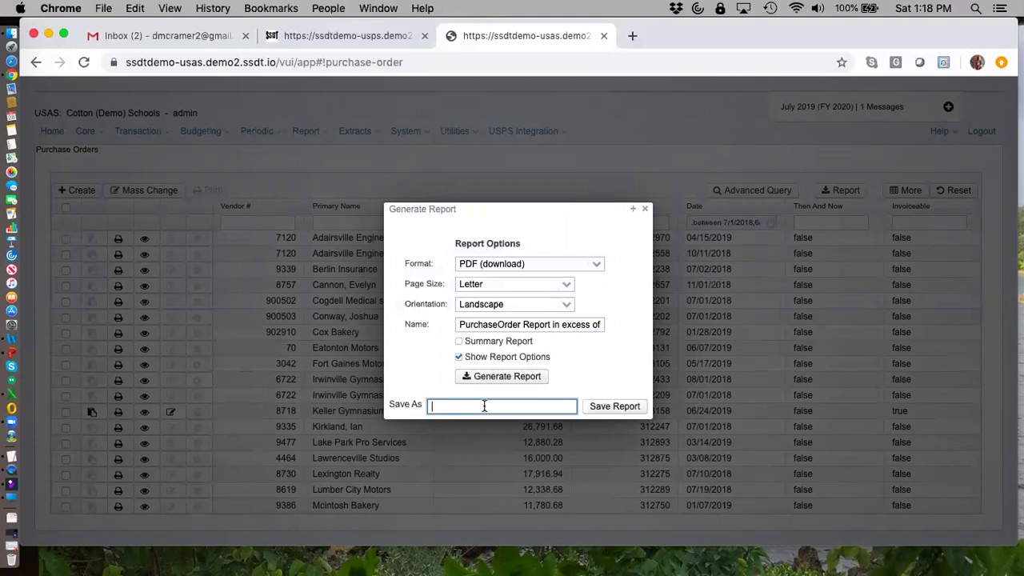
type("PO's in excess of $")
key("BackSpace")
type("10,000 FY ")
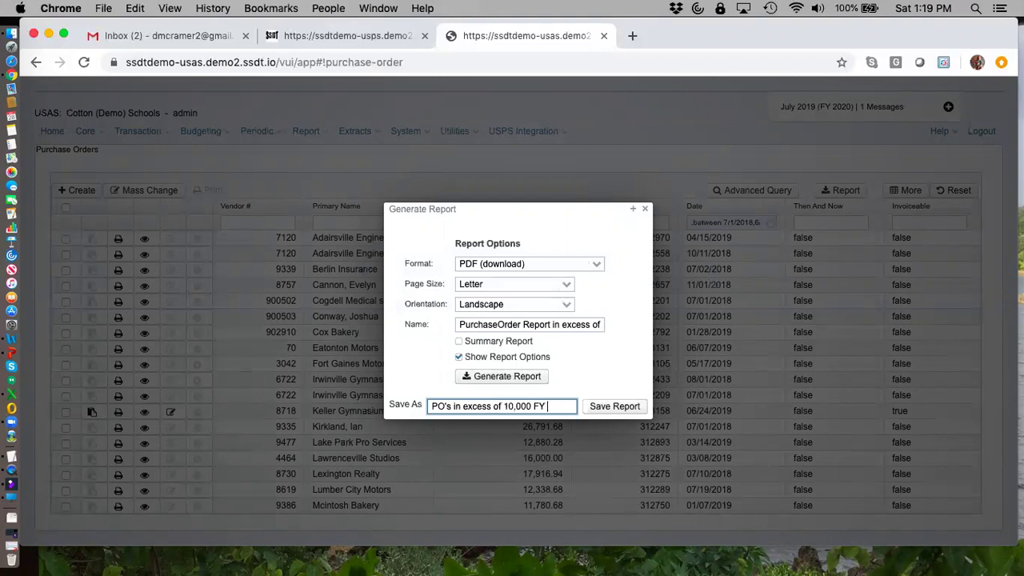
type("2019")
left_click(622, 407)
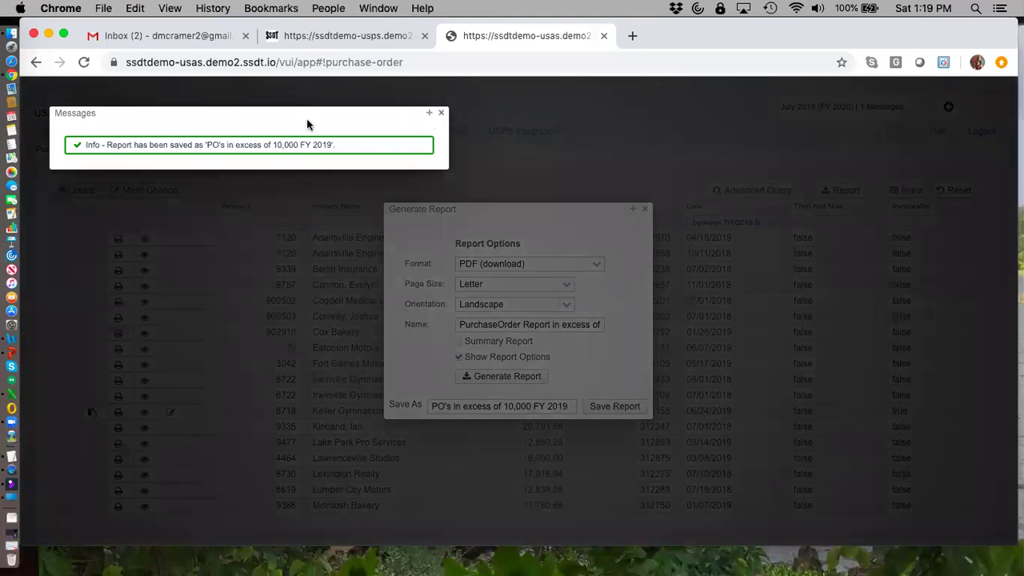
left_click(441, 112)
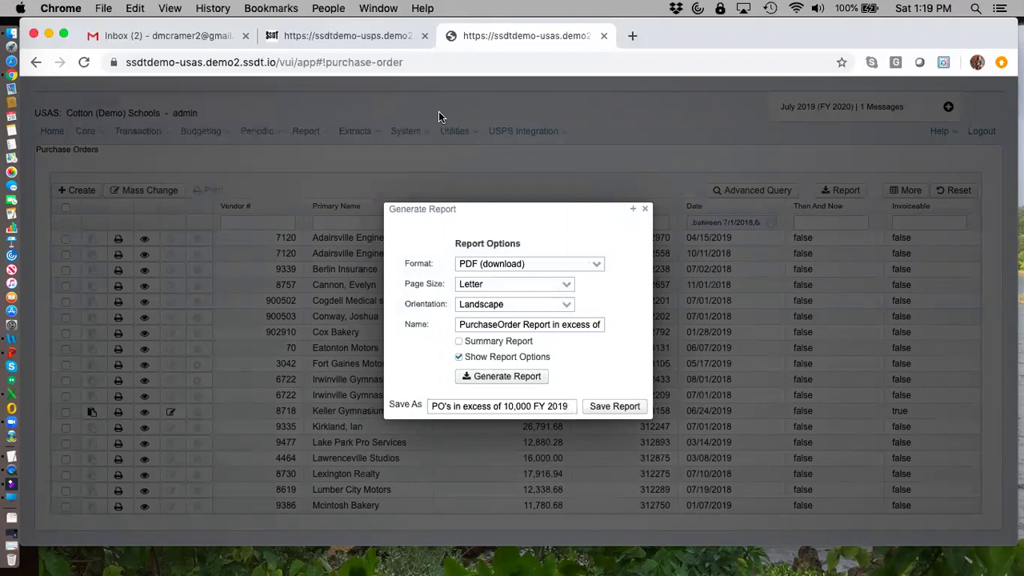
Generate the purchase order report as a PDF, open the download and review its options page, listed orders and grand total
left_click(494, 378)
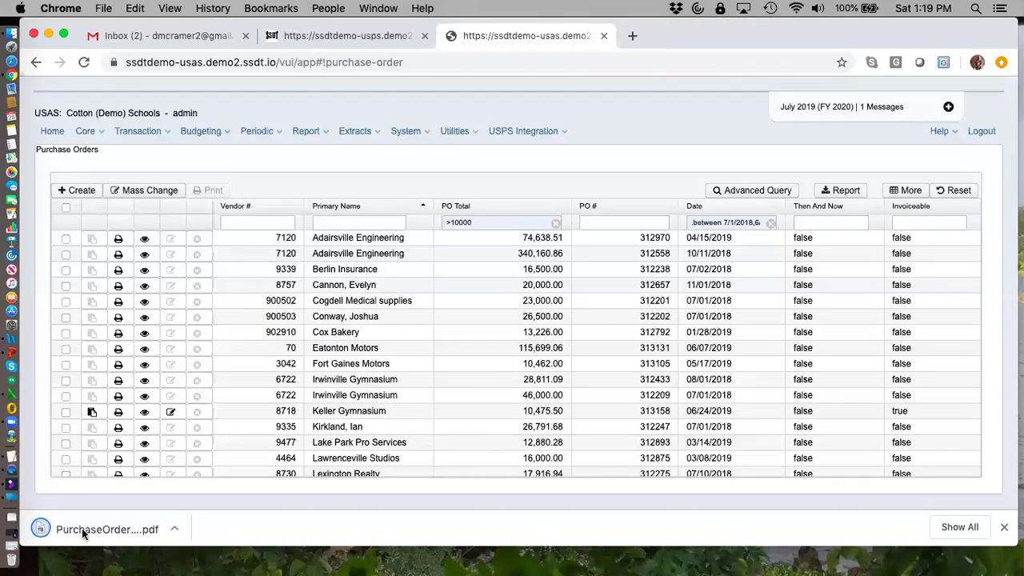
left_click(81, 528)
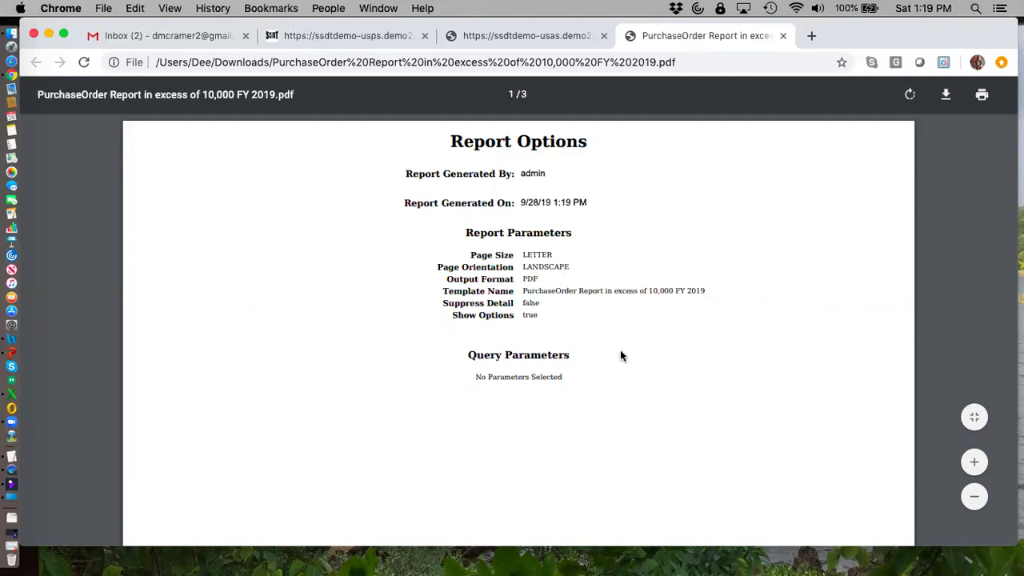
scroll(568, 384, "down", 5)
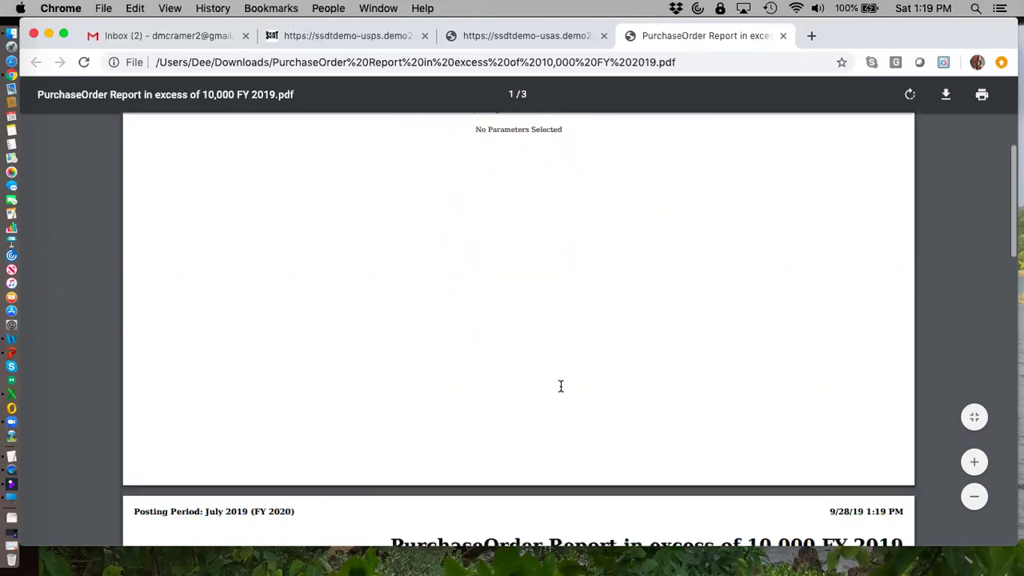
scroll(560, 387, "down", 3)
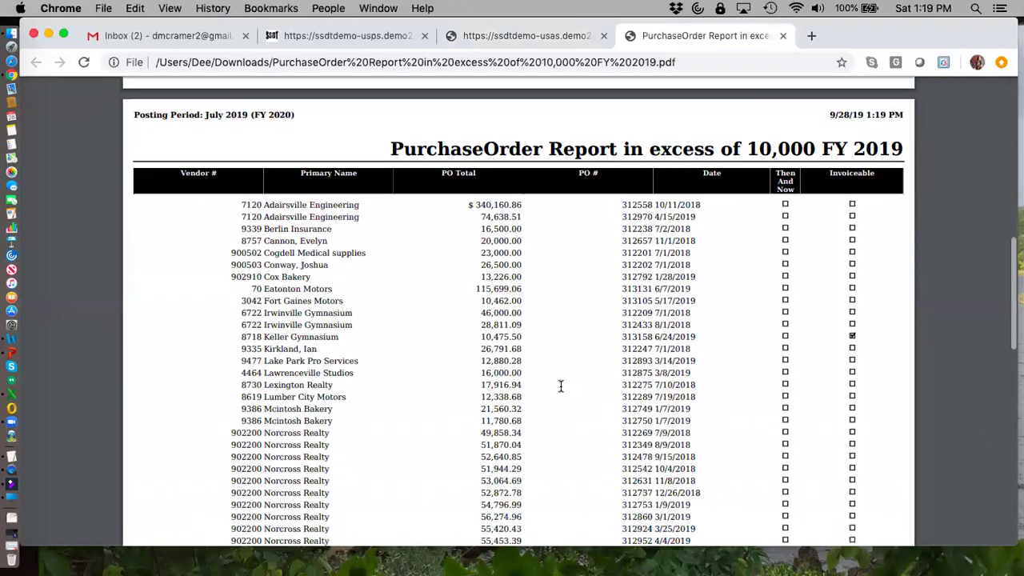
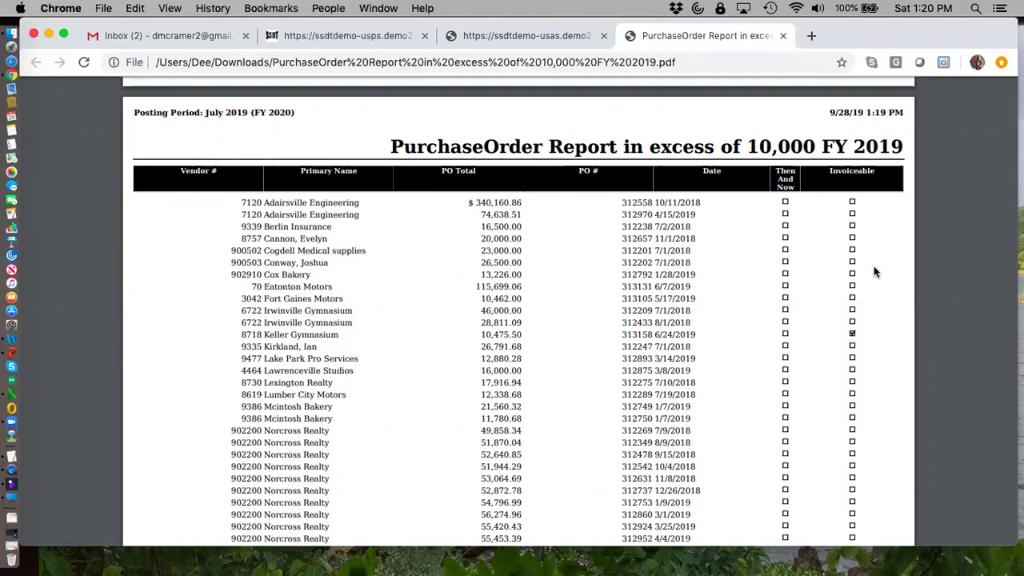
scroll(874, 281, "down", 3)
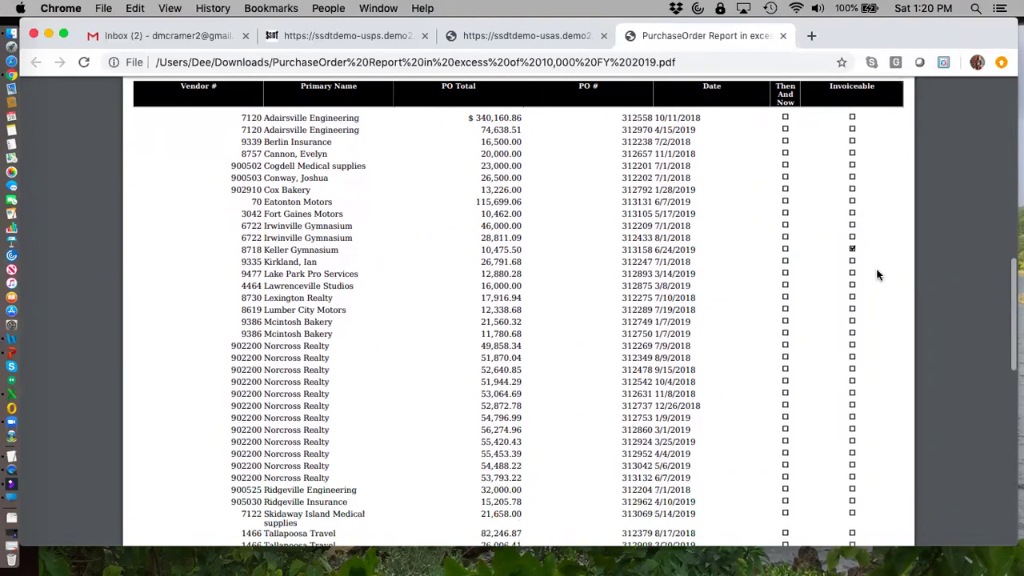
scroll(878, 276, "up", 2)
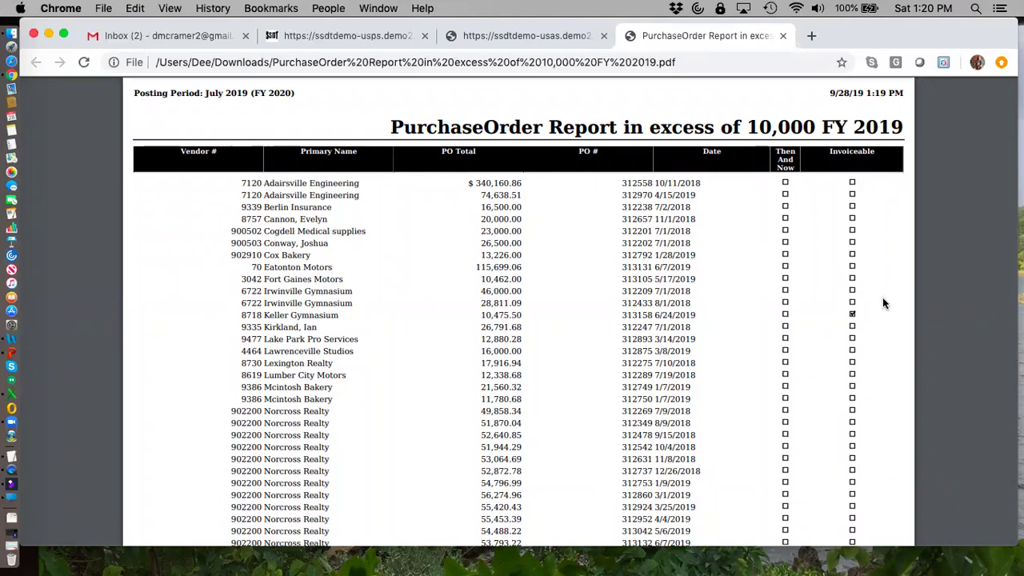
scroll(884, 303, "down", 2)
scroll(884, 302, "down", 5)
scroll(884, 303, "down", 9)
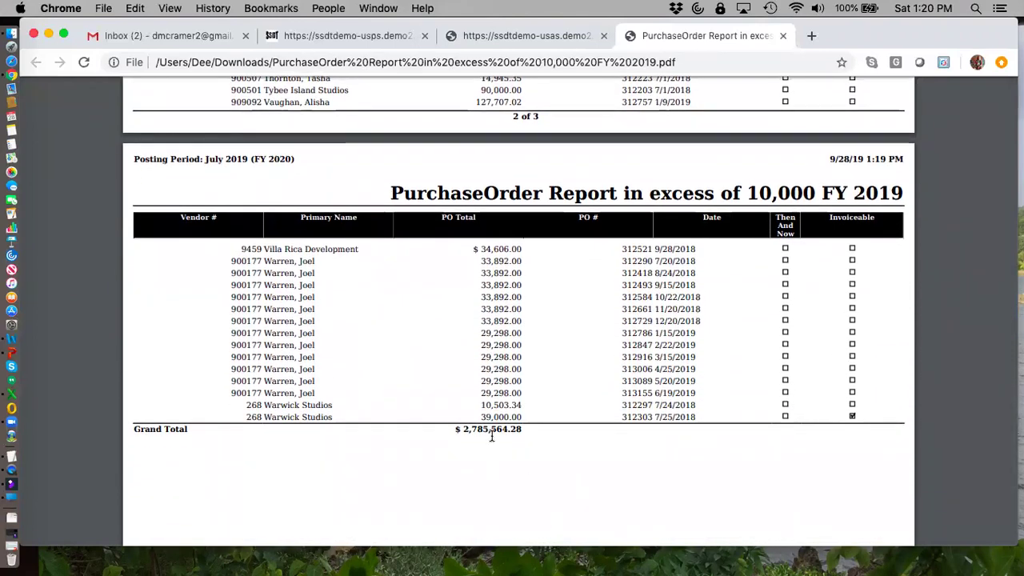
scroll(494, 439, "up", 1)
scroll(490, 437, "down", 15)
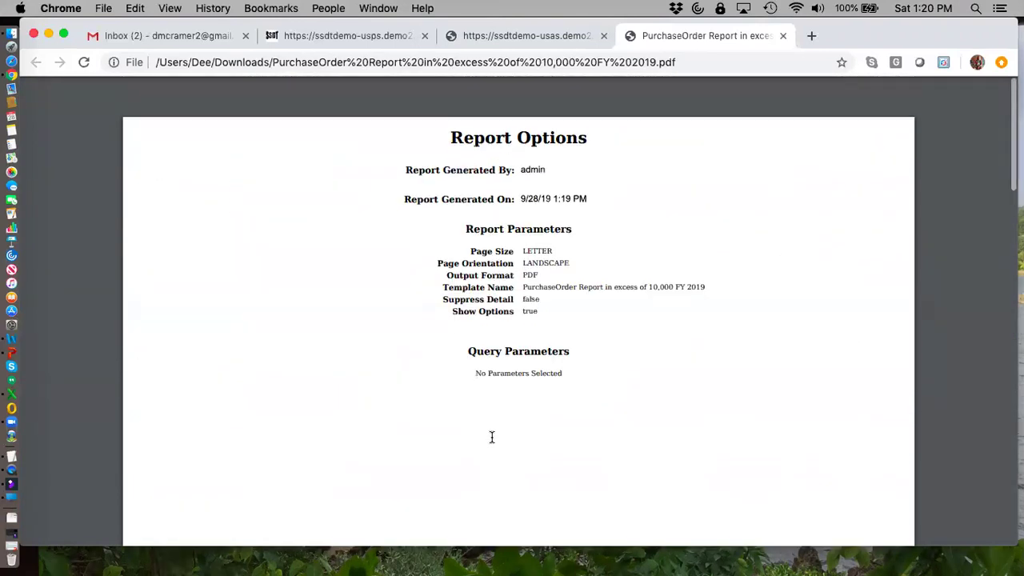
Clear the purchase order grid's PO Total filter, reapply the date filter ".between 7/1/2018,6/30/2019" and filter Then And Now with "t"
left_click(551, 39)
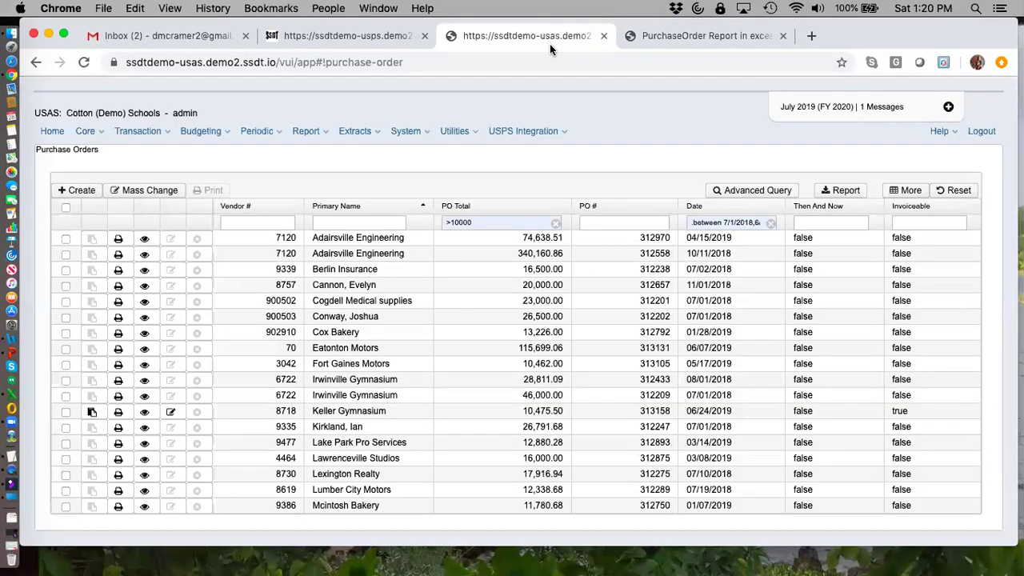
left_click(555, 226)
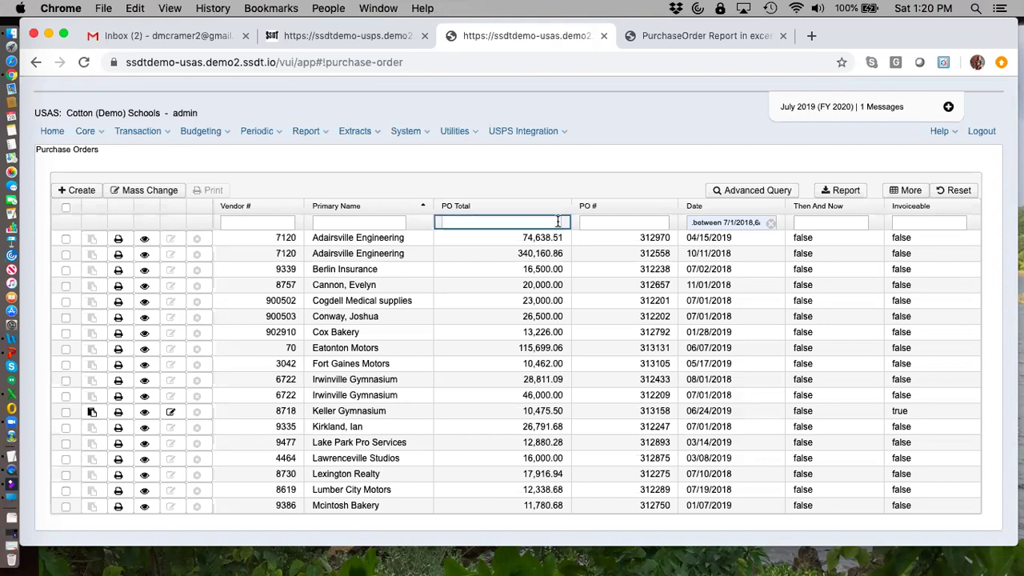
left_click(771, 224)
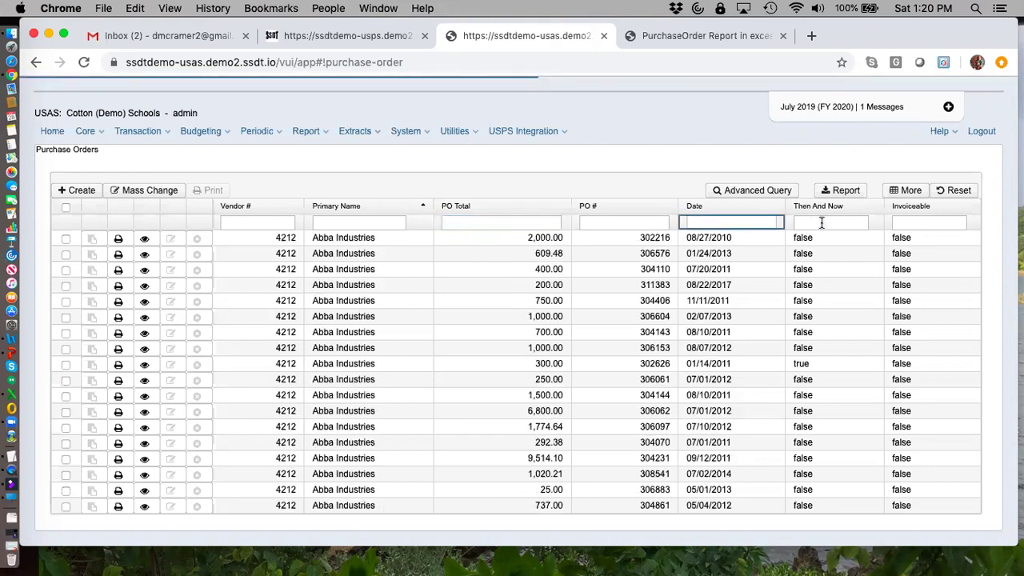
left_click(739, 217)
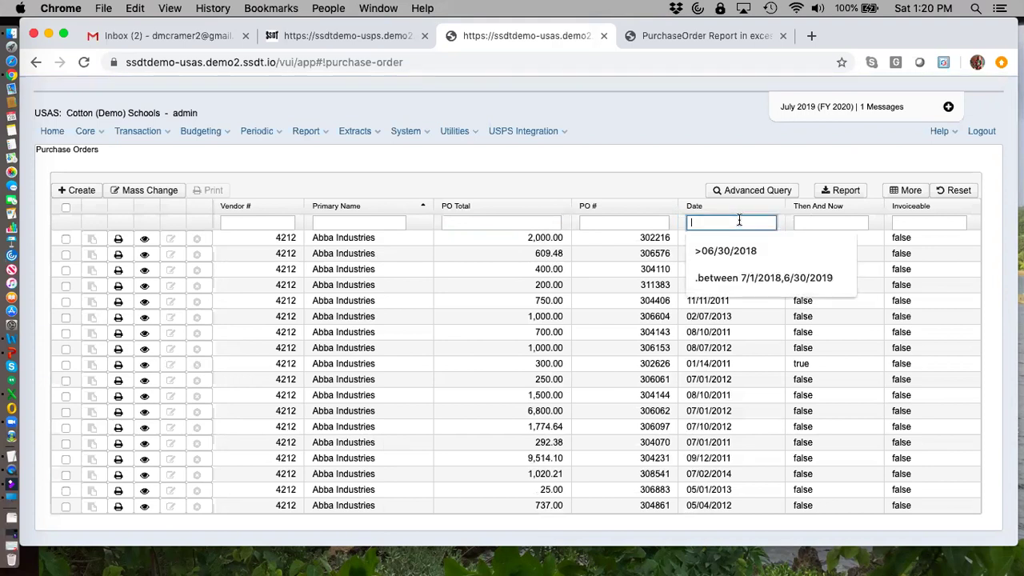
left_click(744, 279)
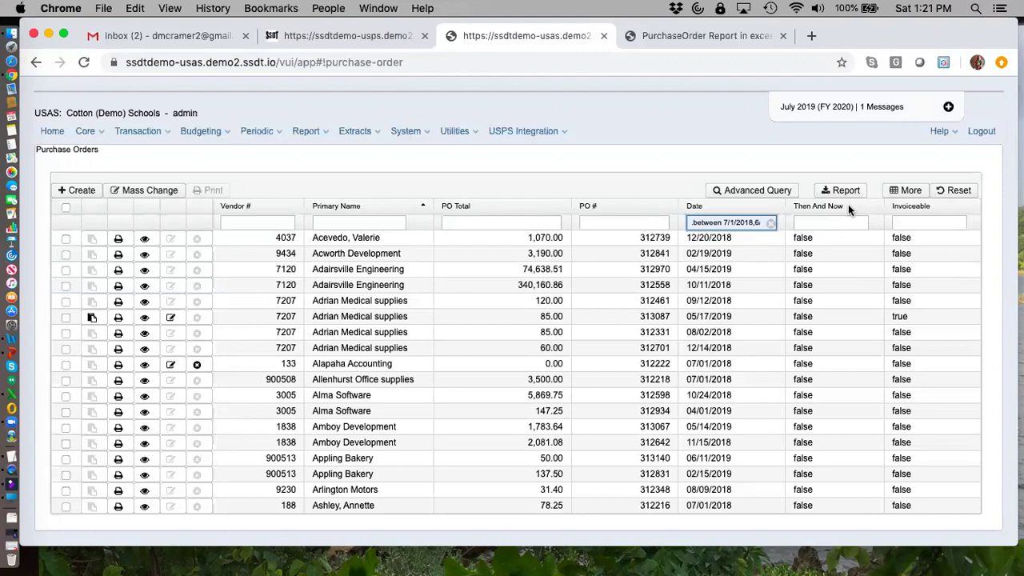
left_click(812, 224)
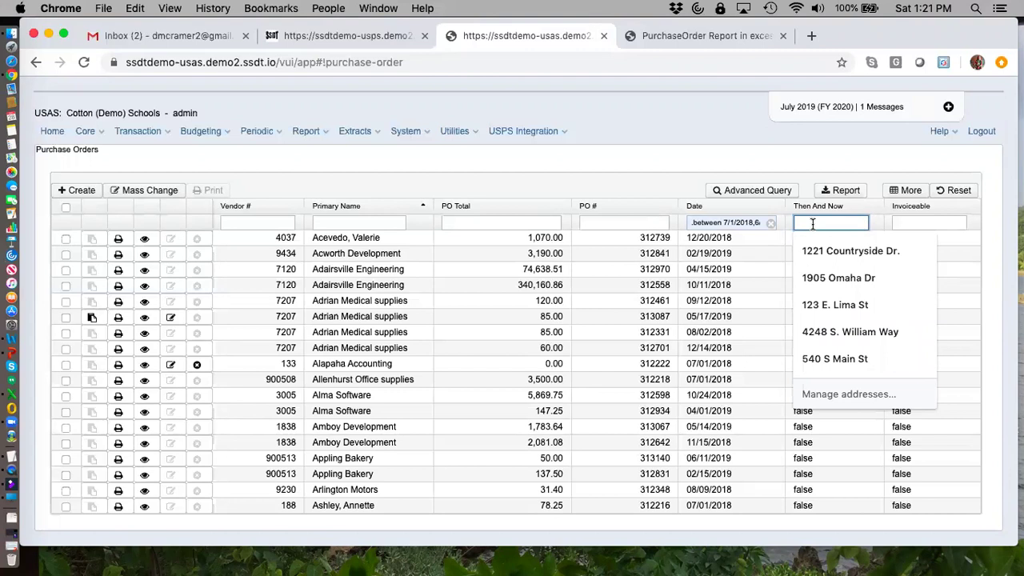
type("t")
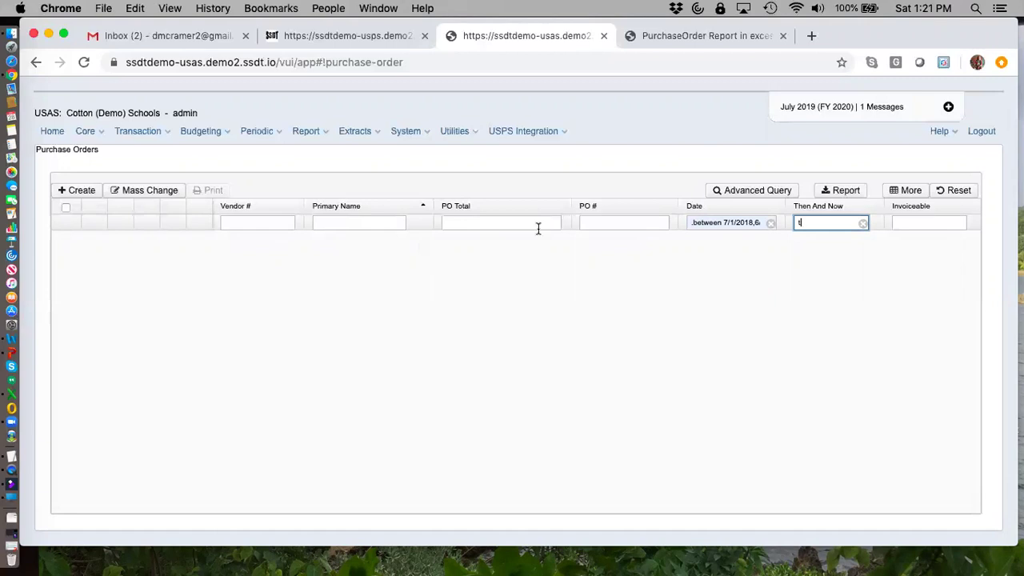
Find the saved "PO's in excess of 10,000 FY 2019" report in the Report Manager and view its generation options without generating it
left_click(324, 133)
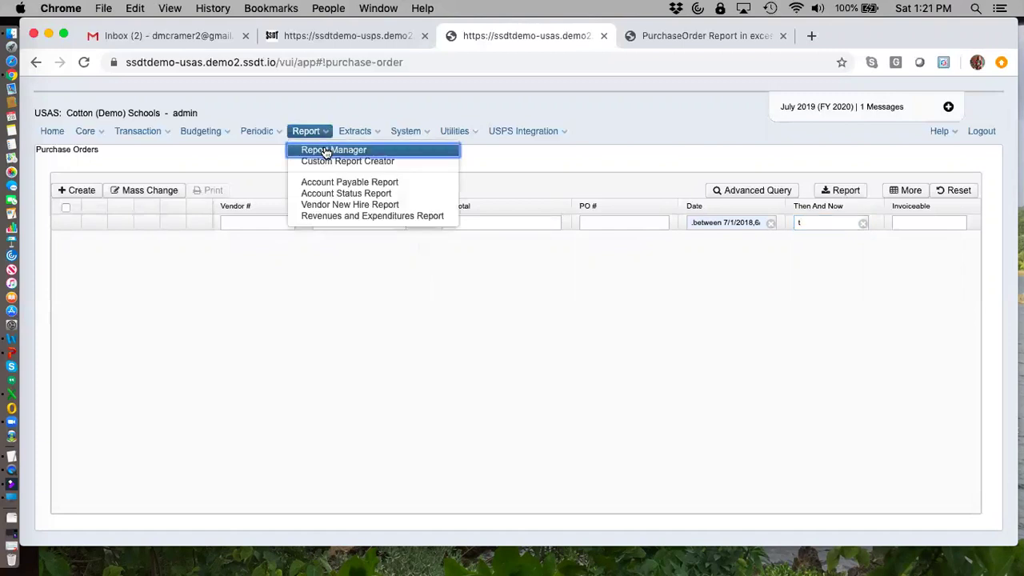
left_click(327, 151)
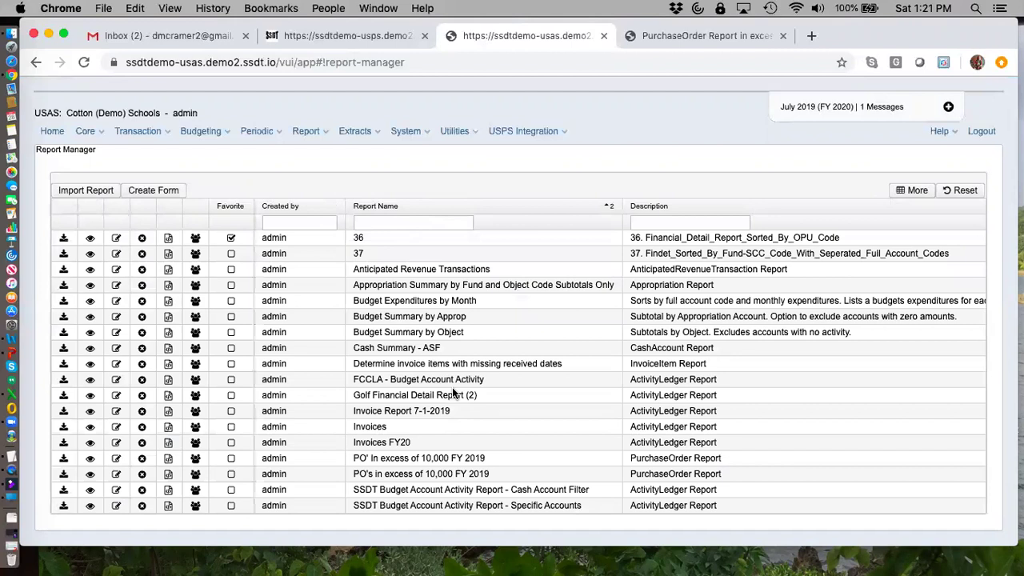
scroll(454, 392, "down", 3)
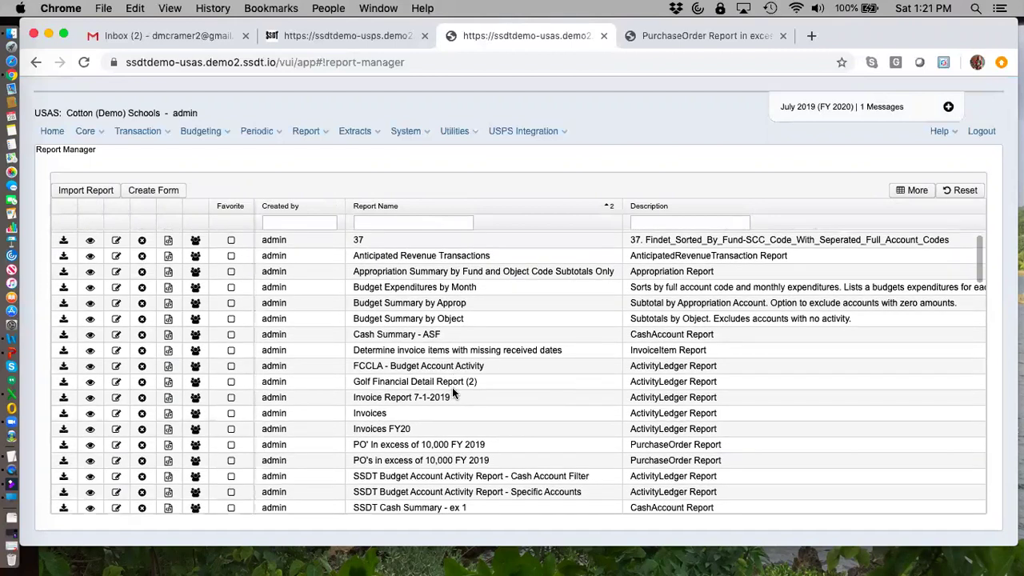
scroll(452, 387, "down", 1)
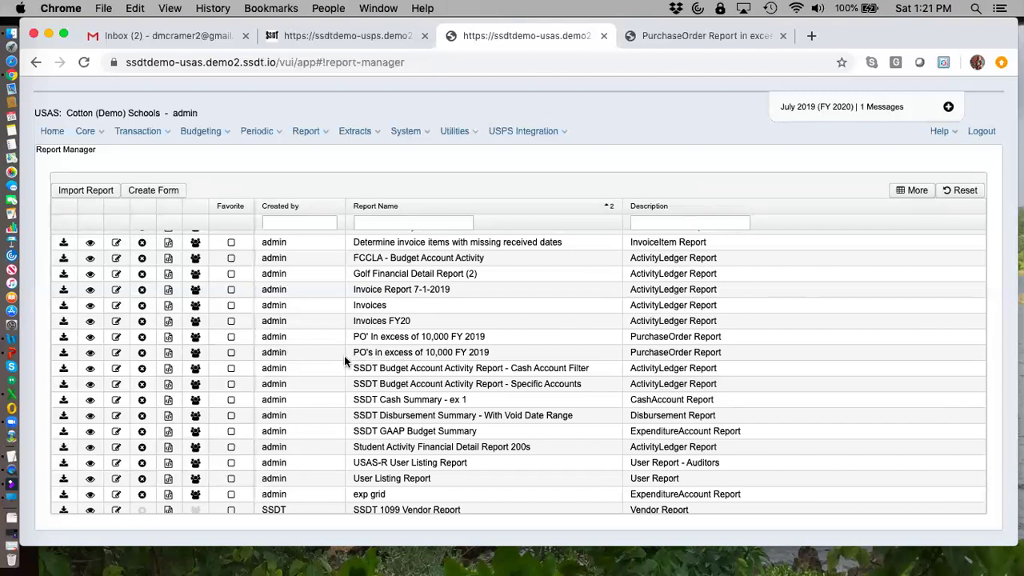
left_click(63, 354)
left_click(64, 353)
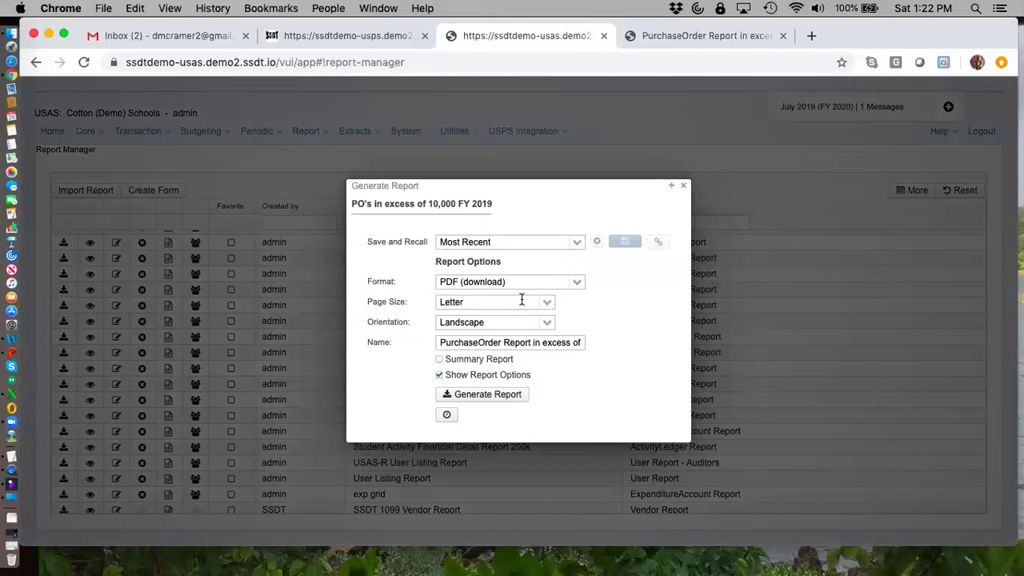
left_click(686, 187)
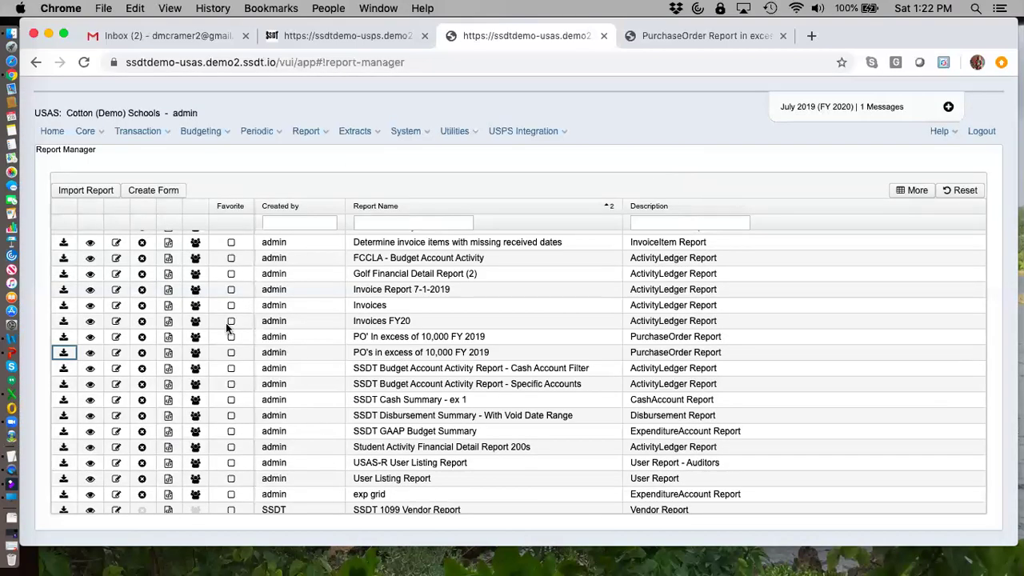
View the selected properties and configured filters of "PO's in excess of 10,000 FY 2019", and return to the Report Manager
left_click(89, 353)
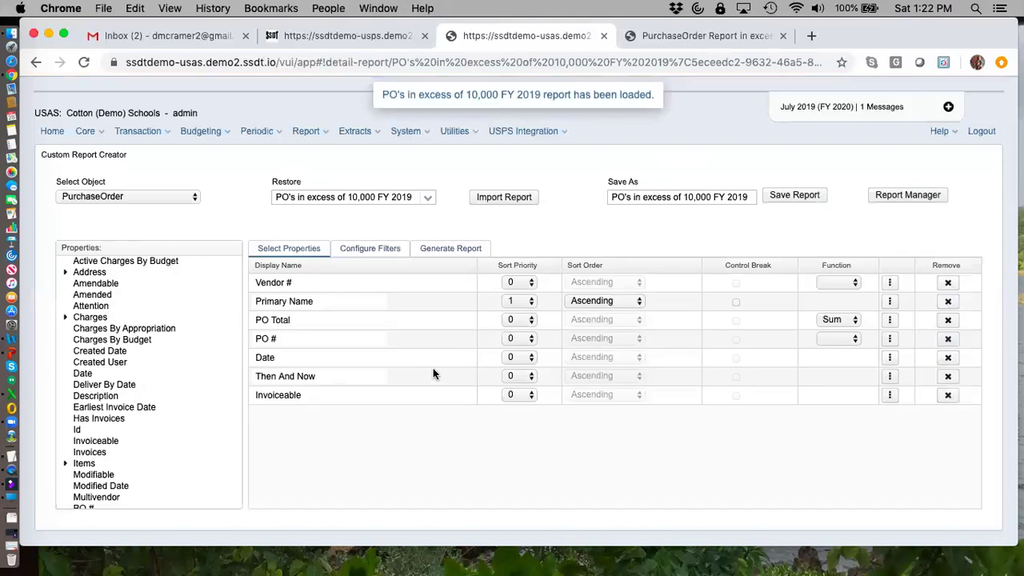
left_click(360, 255)
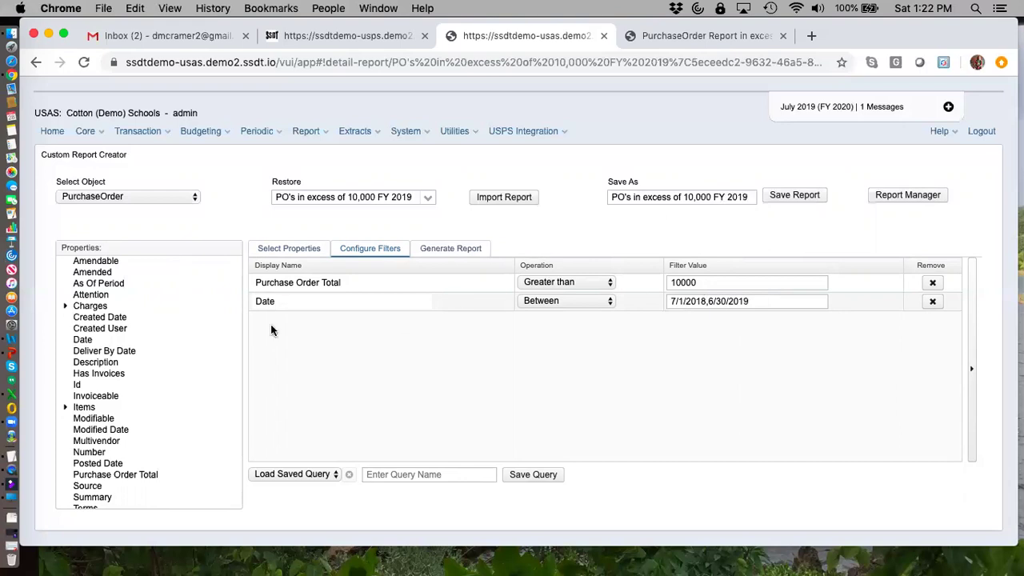
left_click(892, 199)
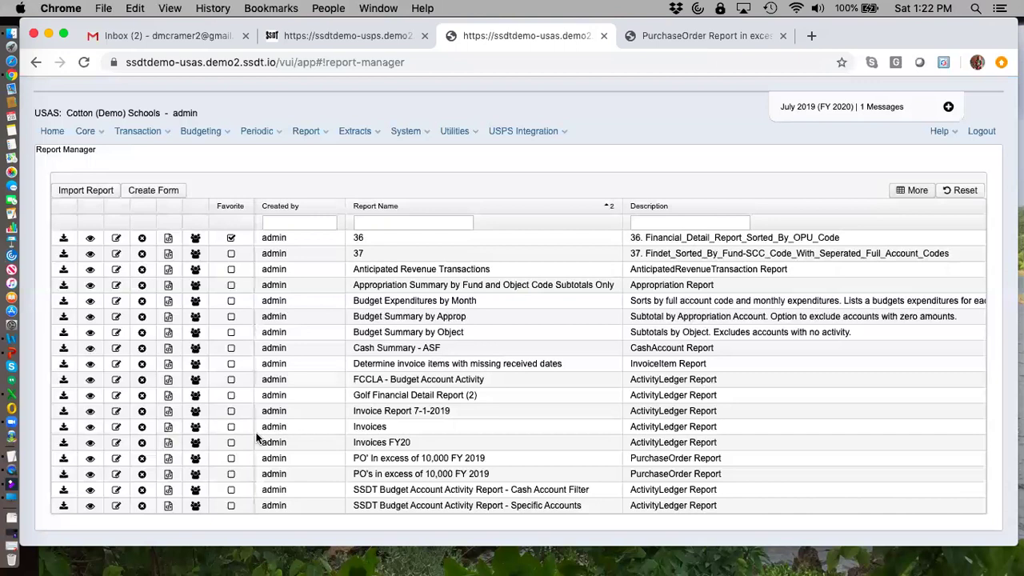
Download the report definition of "PO's in excess of 10,000 FY 2019" from the Report Manager
scroll(260, 440, "down", 3)
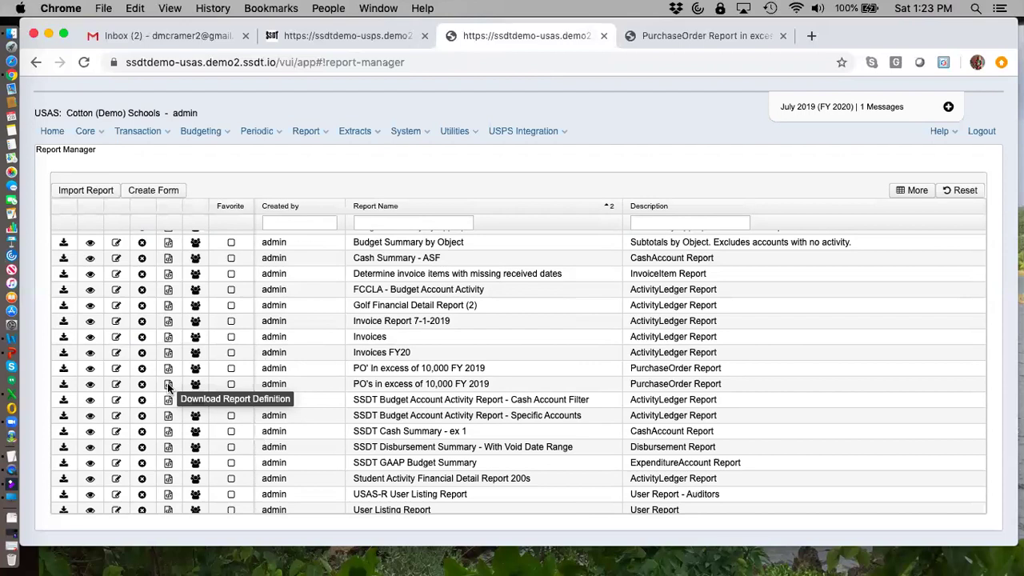
left_click(168, 386)
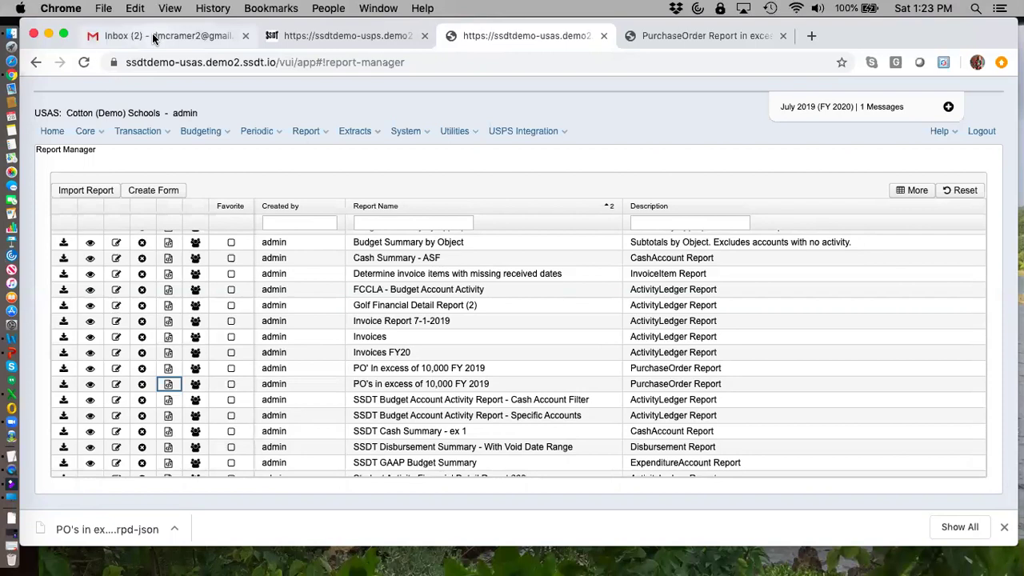
left_click(716, 35)
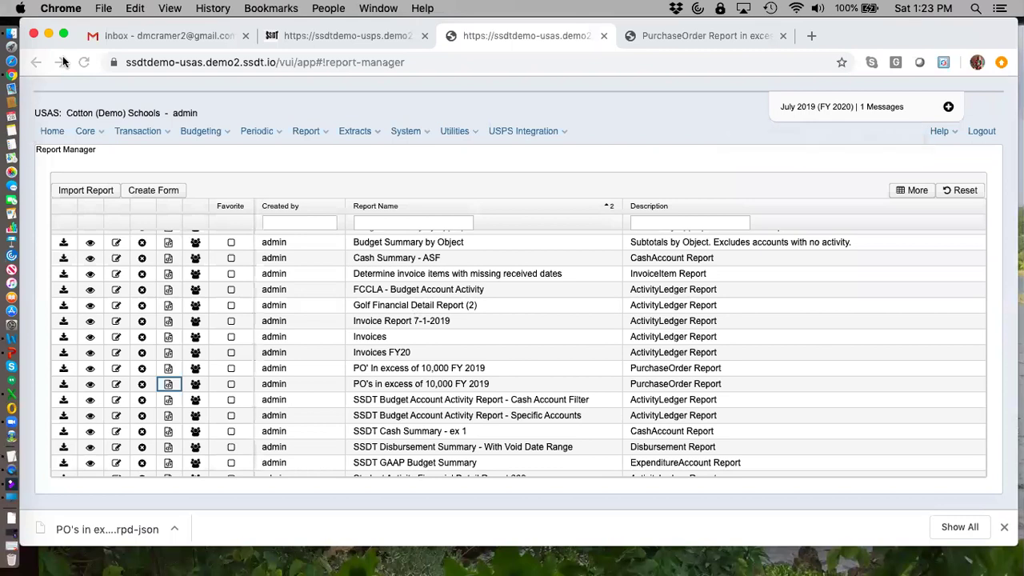
Switch to Gmail and compose a new message to the user's own e-mail address with the subject "po report definition"
left_click(136, 32)
left_click(94, 156)
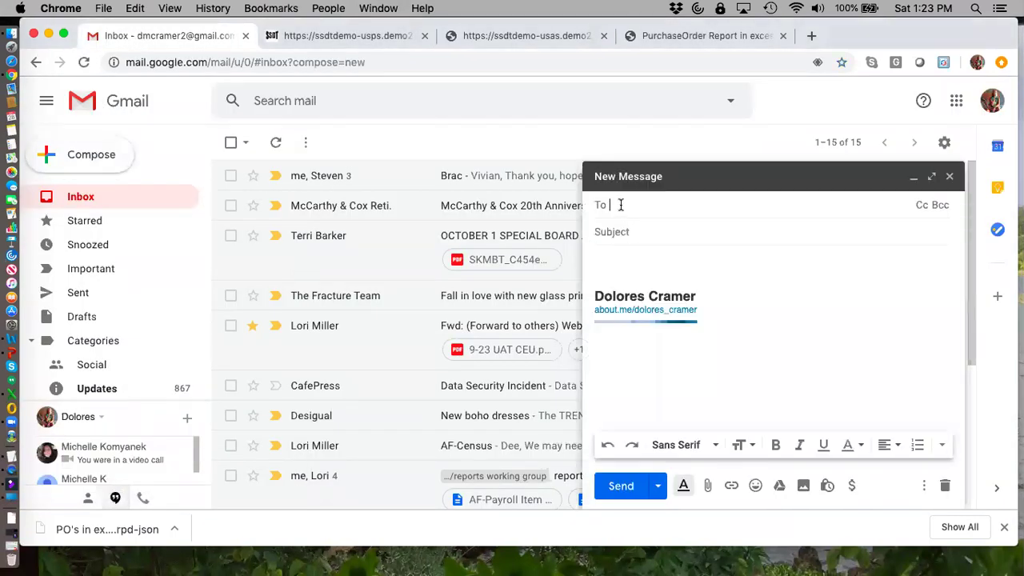
type("dmc")
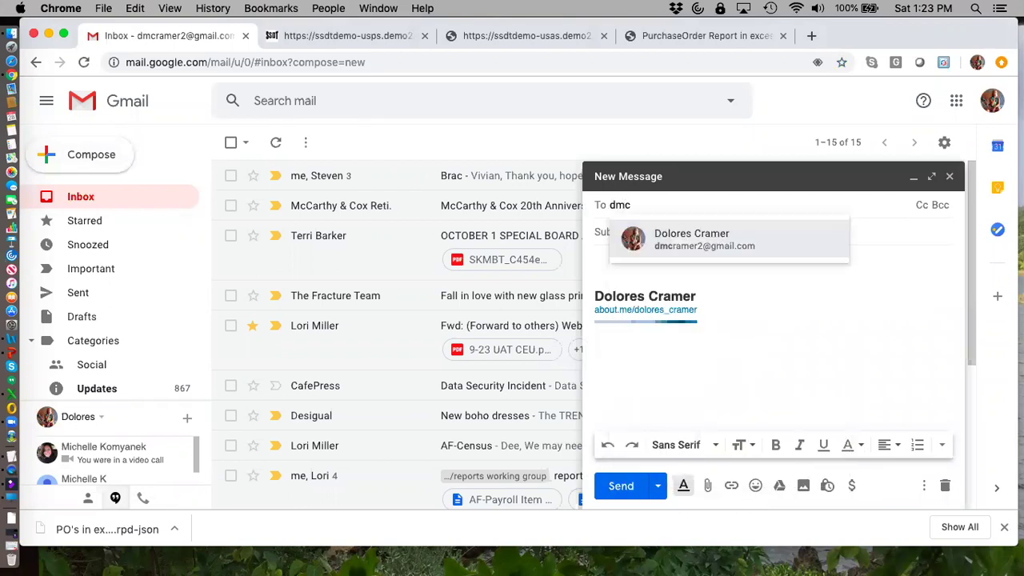
left_click(721, 241)
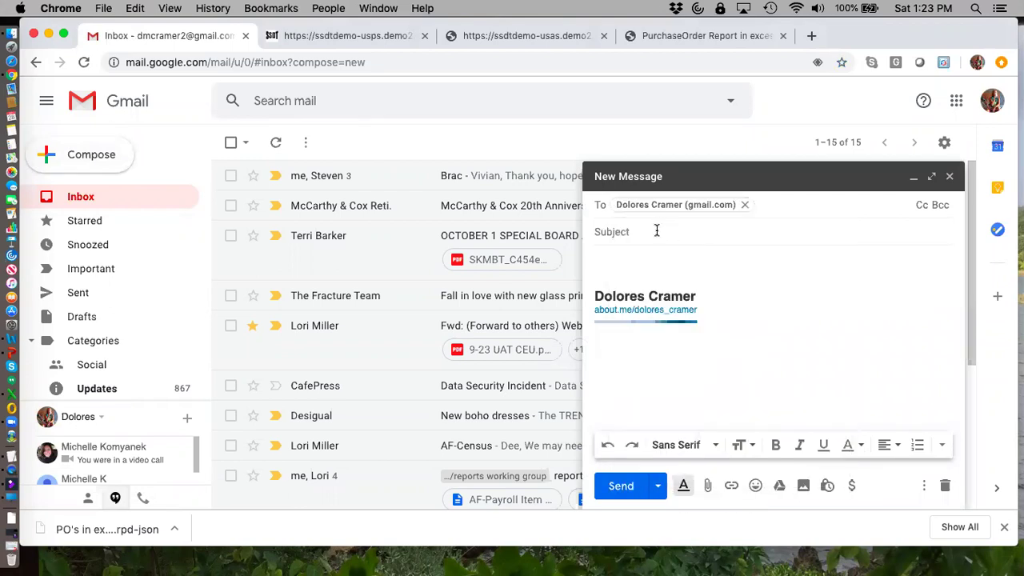
left_click(656, 230)
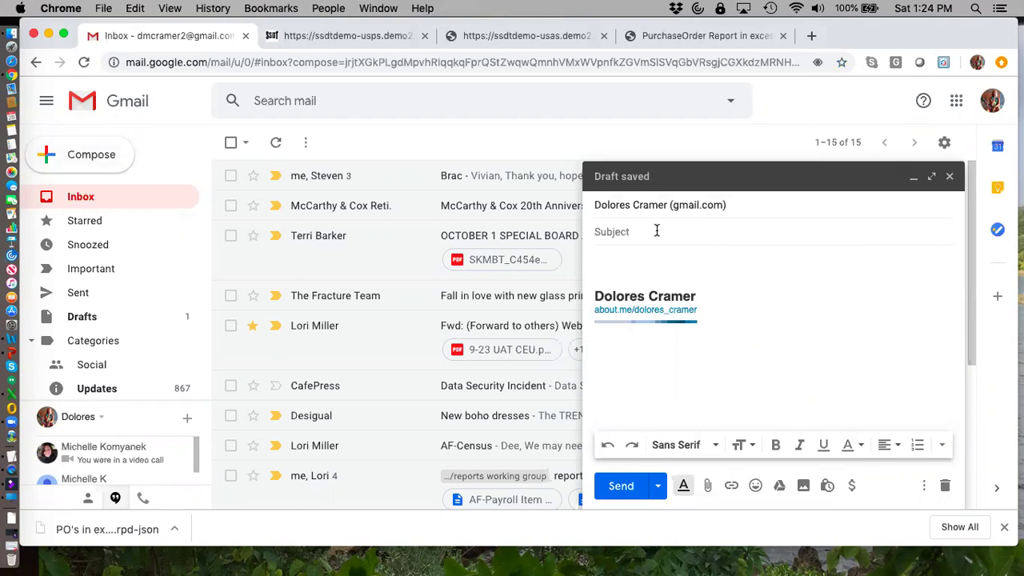
type("po report definition")
key("Tab")
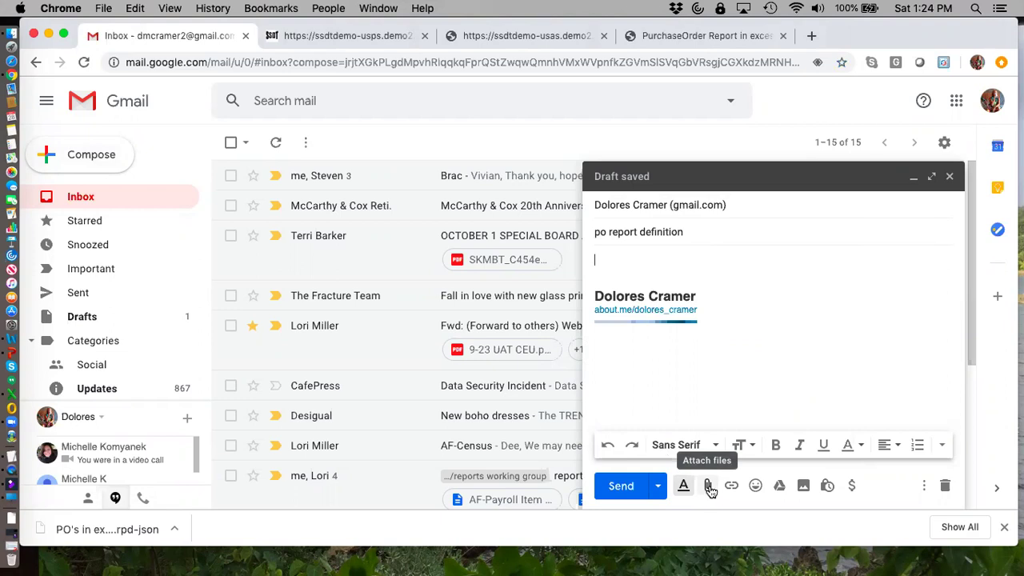
Attach "PO's in excess of 10,000 FY 2019.rpd-json" from the Downloads folder to the message and send it
left_click(709, 488)
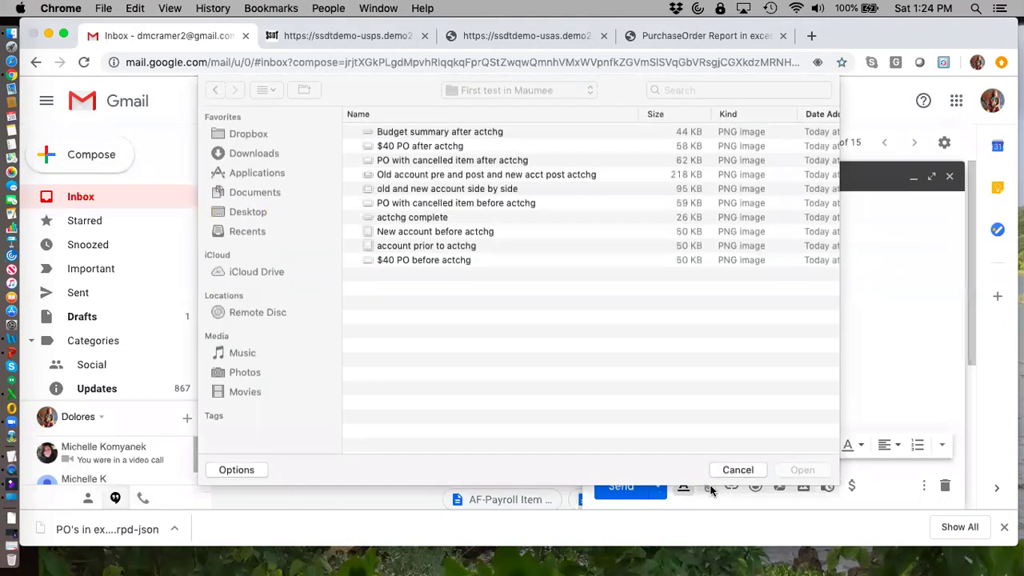
left_click(258, 155)
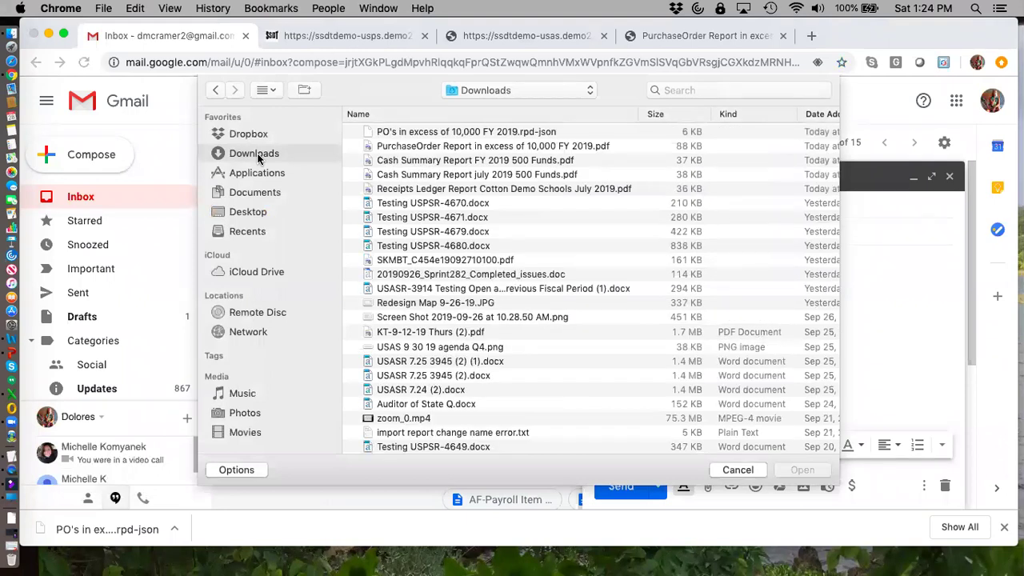
left_click(411, 135)
left_click(801, 469)
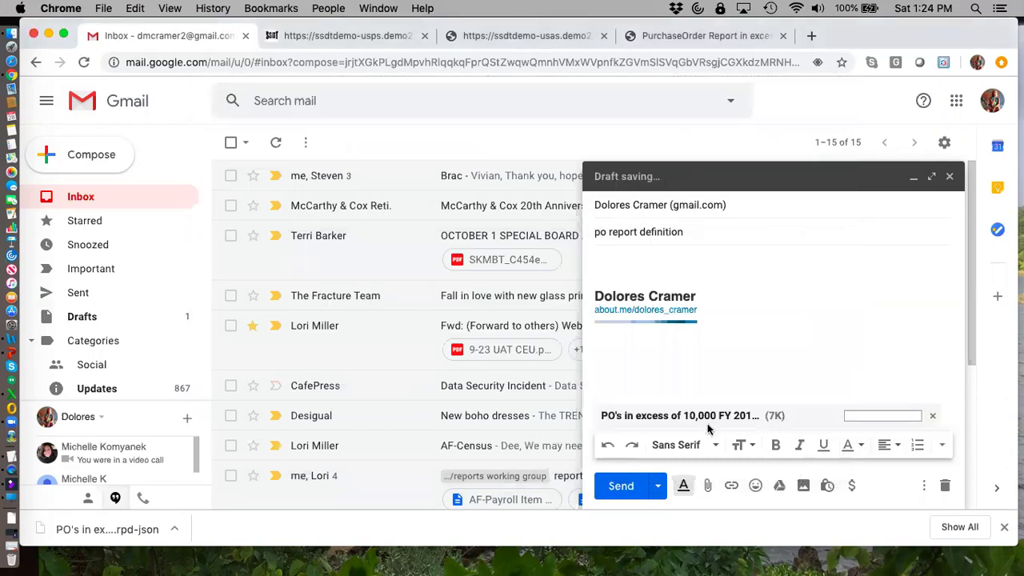
left_click(621, 487)
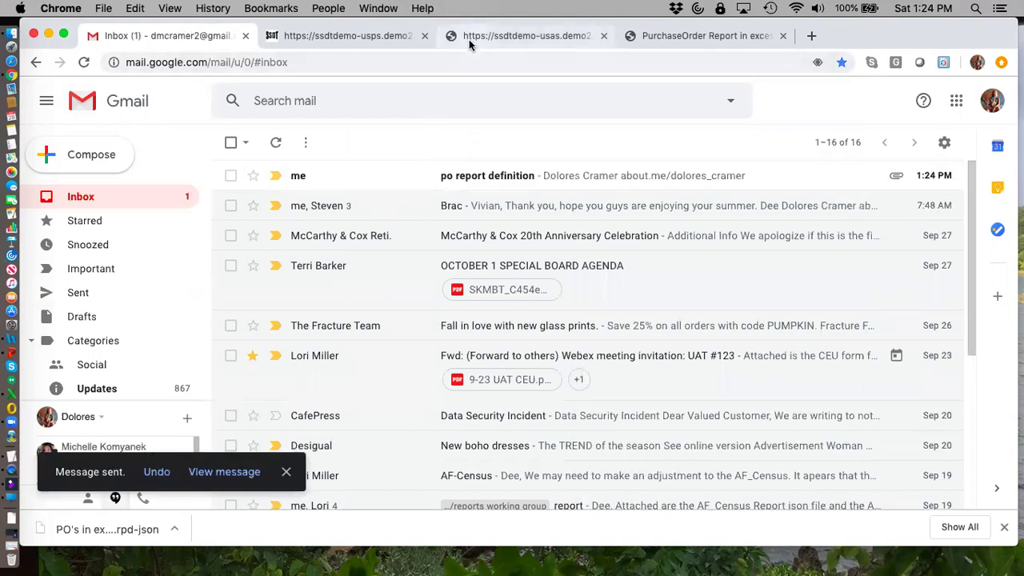
Open the received "po report definition" message and download its attached rpd-json report definition
left_click(459, 179)
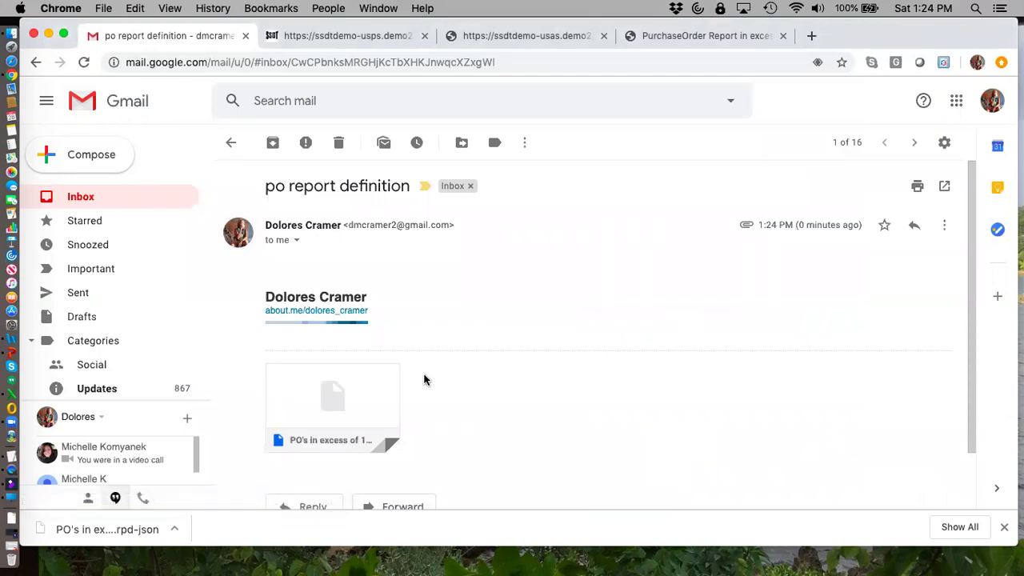
mouse_move(300, 432)
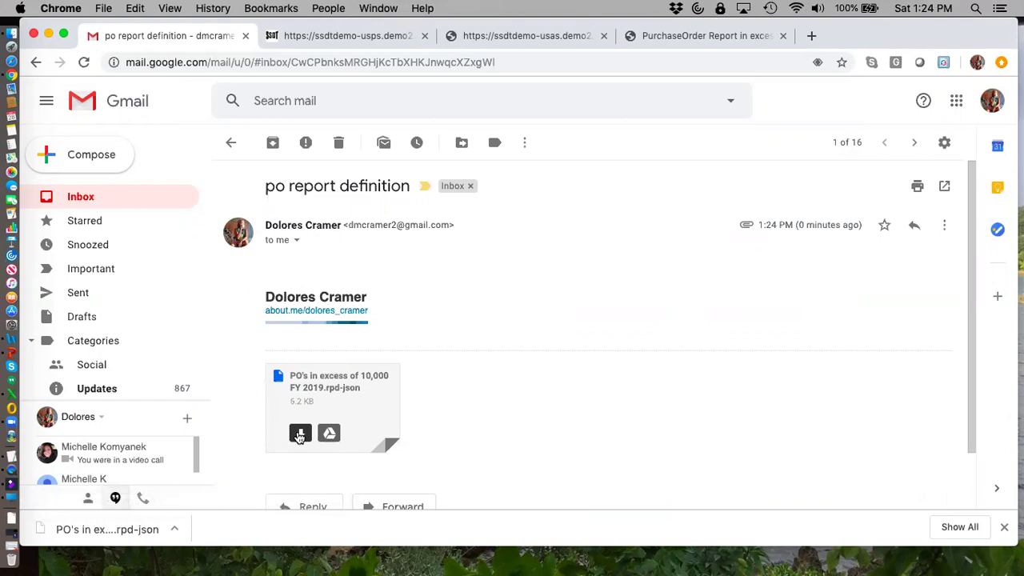
left_click(300, 435)
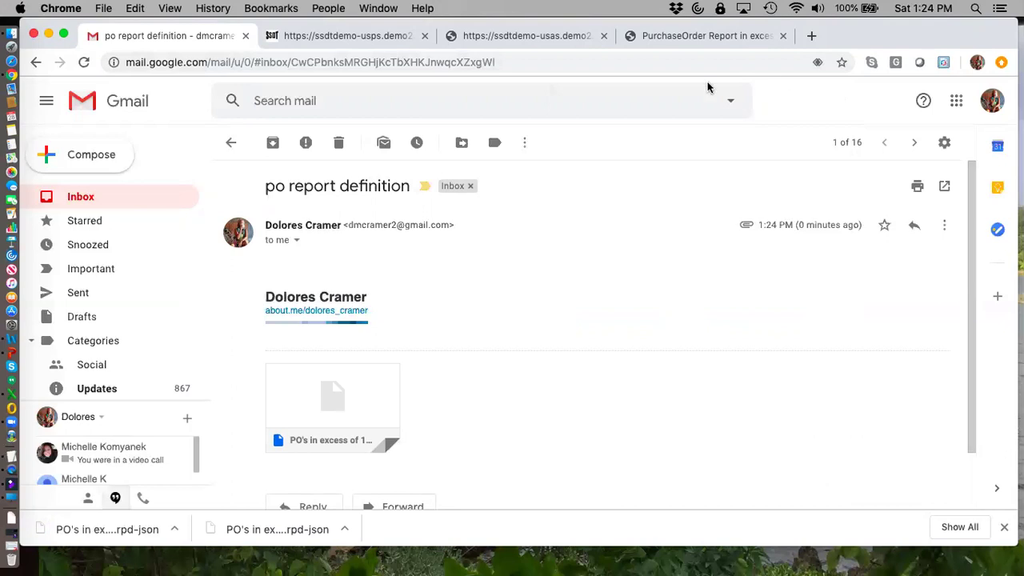
Return to the USAS Report Manager and import the report definition file "PO's in excess of 10,000 FY 2019 (1).rpd-json"
left_click(563, 38)
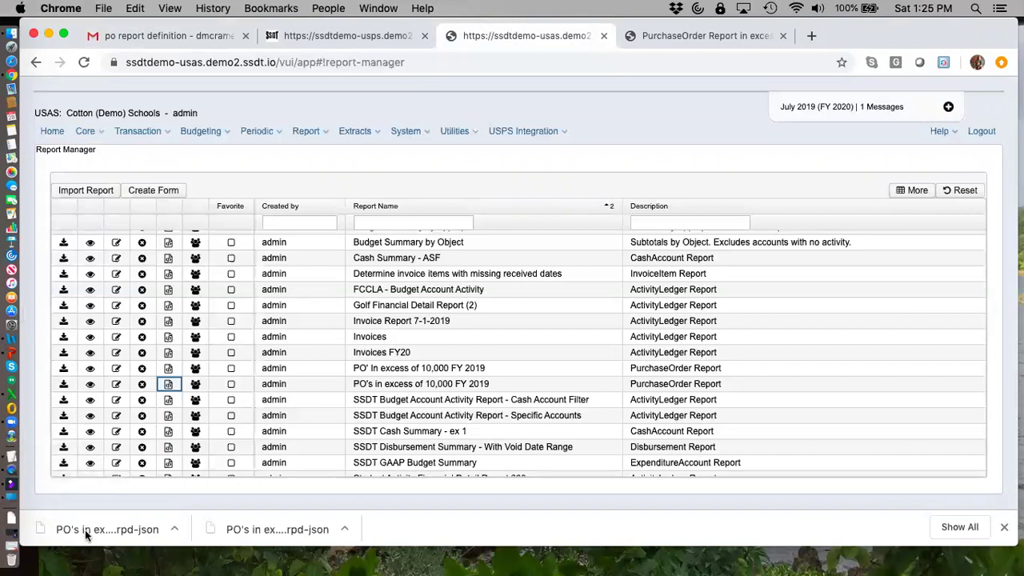
left_click(86, 190)
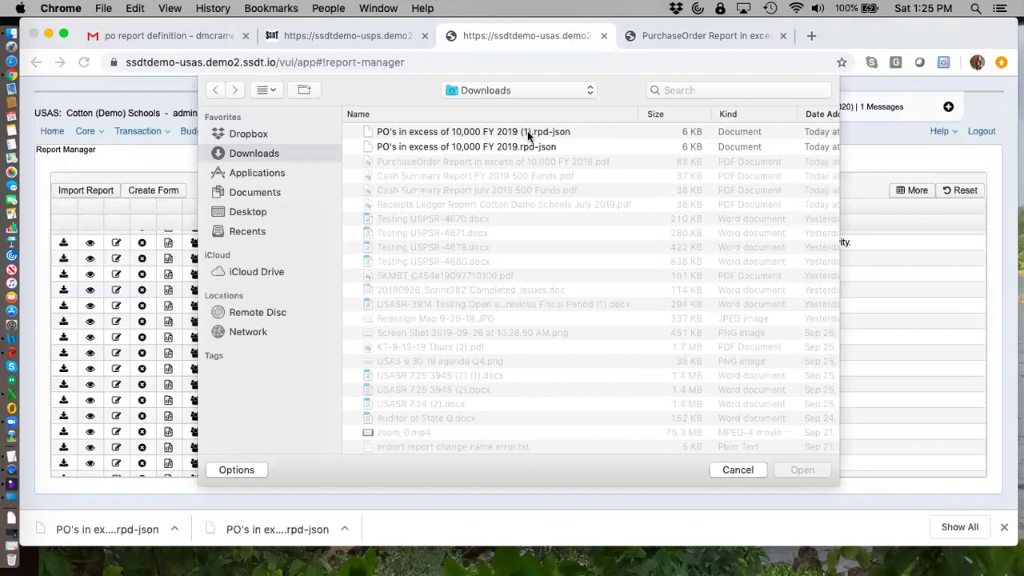
left_click(430, 133)
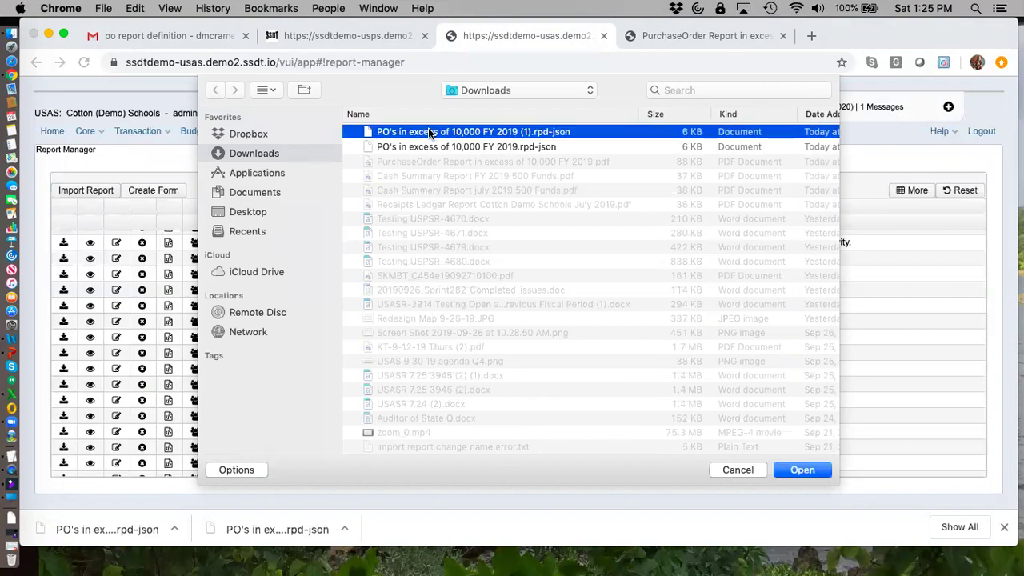
left_click(801, 469)
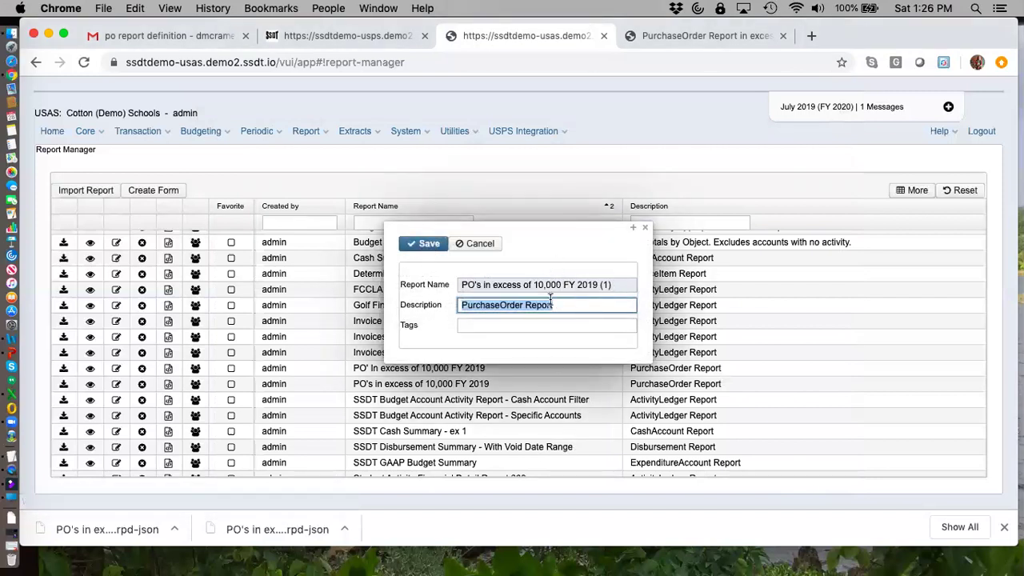
Set the imported report's description to "PurchaseOrder Report in excess of 10,000", tag it "AOS" and save it
left_click(561, 305)
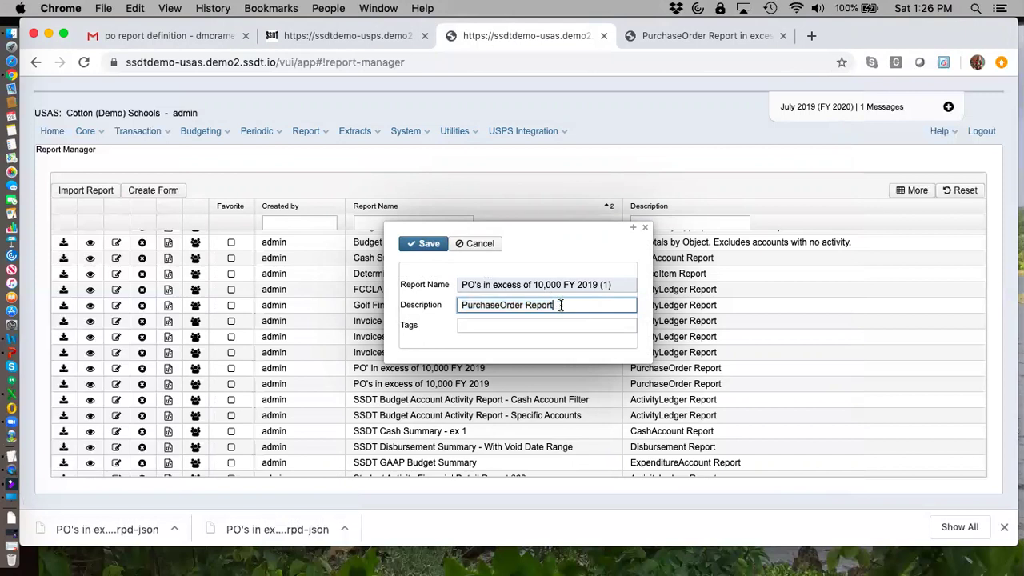
type("in excess of 10,000")
left_click(480, 324)
type("AOS")
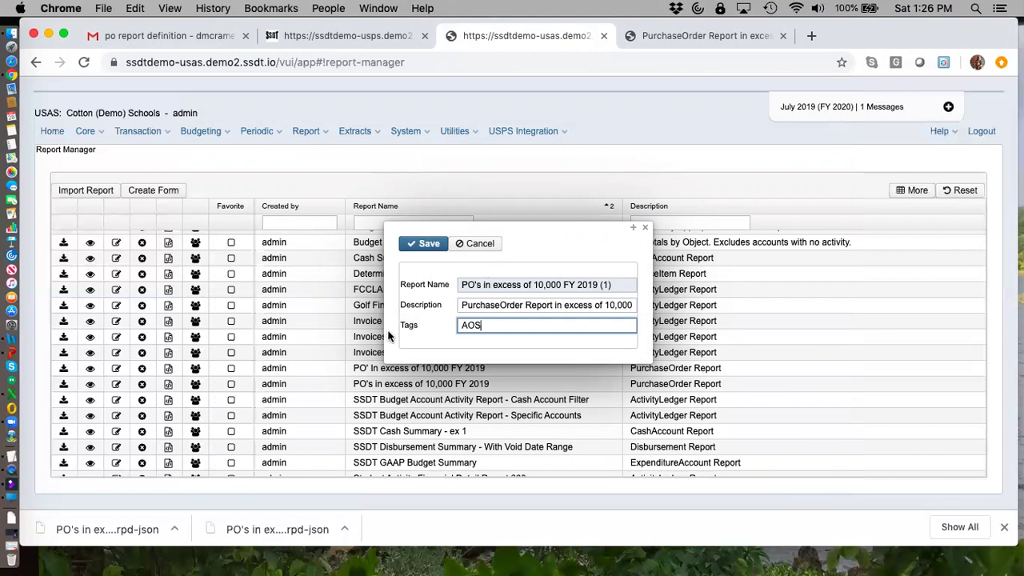
left_click(424, 245)
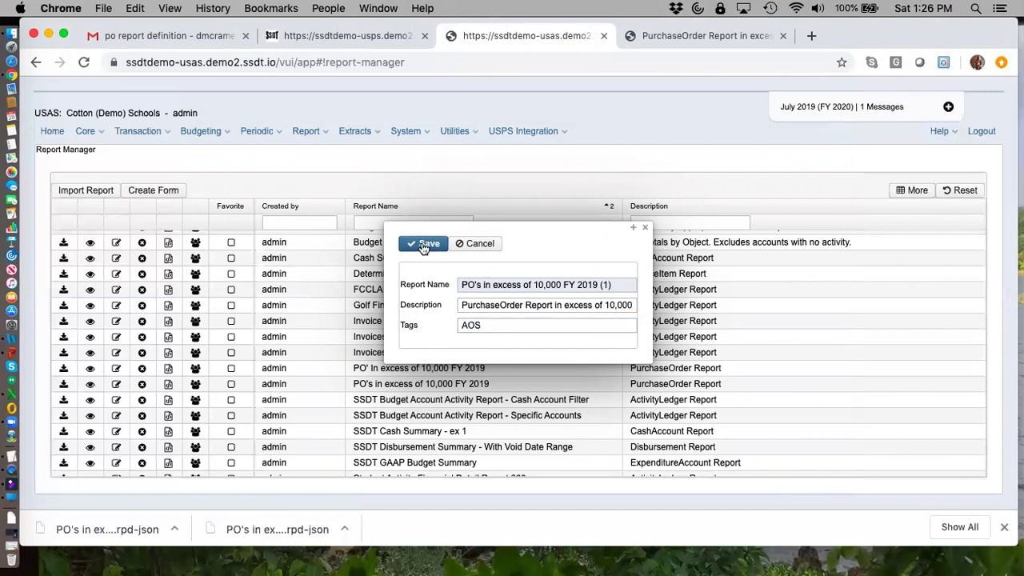
left_click(645, 228)
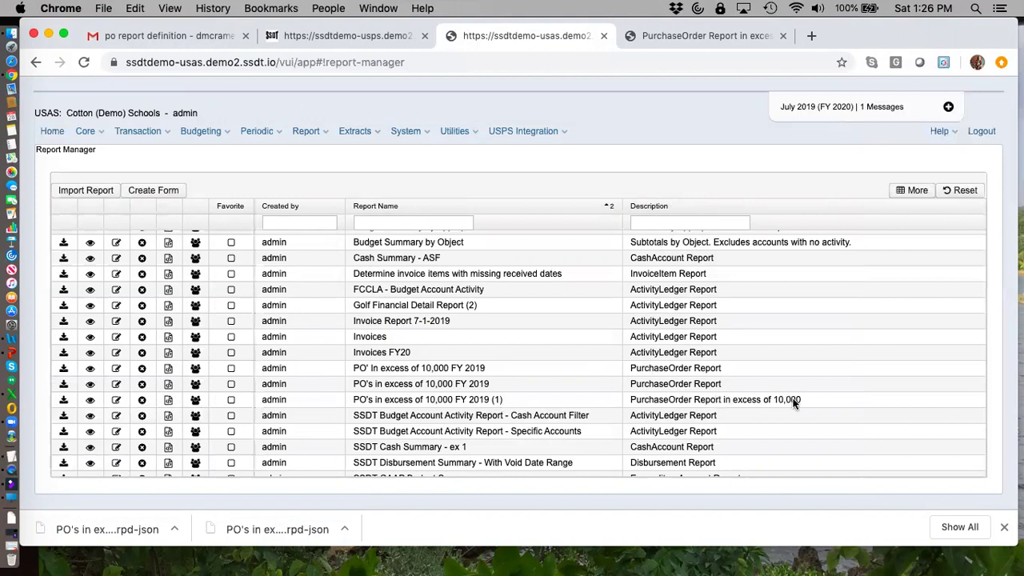
Check the imported report's description and tag in the Report Manager grid, and filter the Tags column by "aos"
scroll(794, 404, "right", 3)
scroll(794, 404, "down", 1)
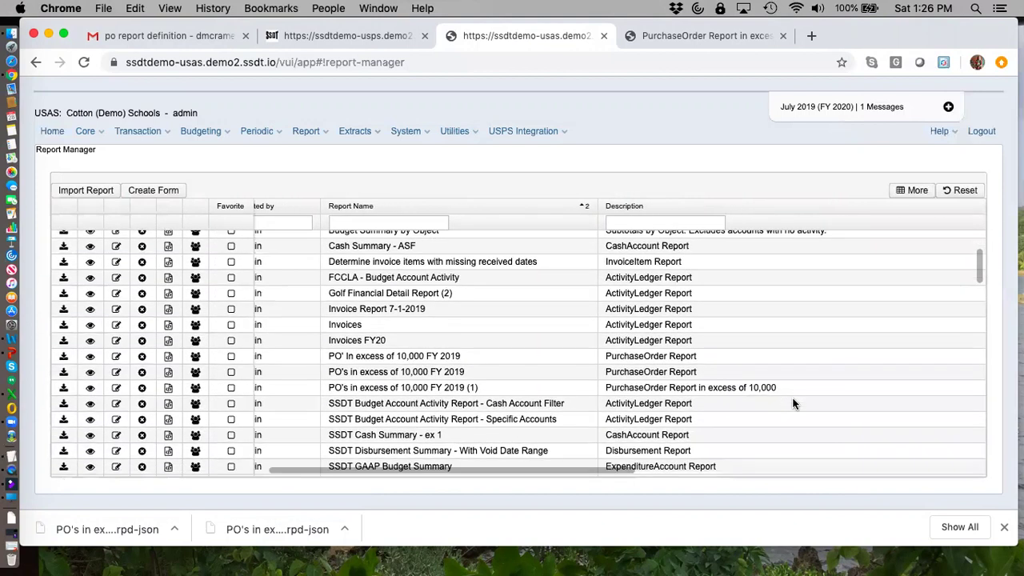
scroll(794, 404, "right", 4)
scroll(795, 404, "up", 2)
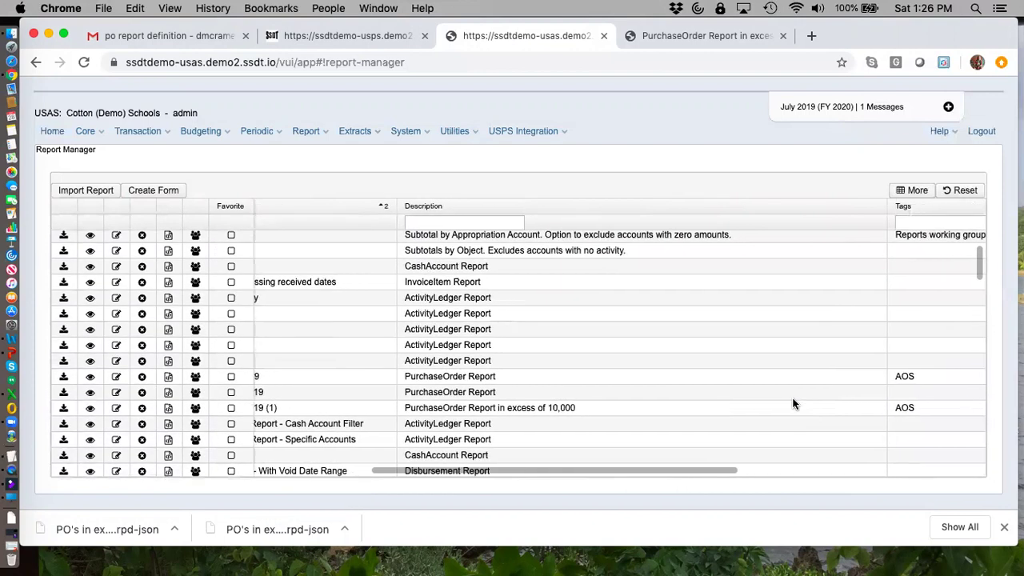
scroll(794, 404, "right", 3)
scroll(794, 404, "up", 1)
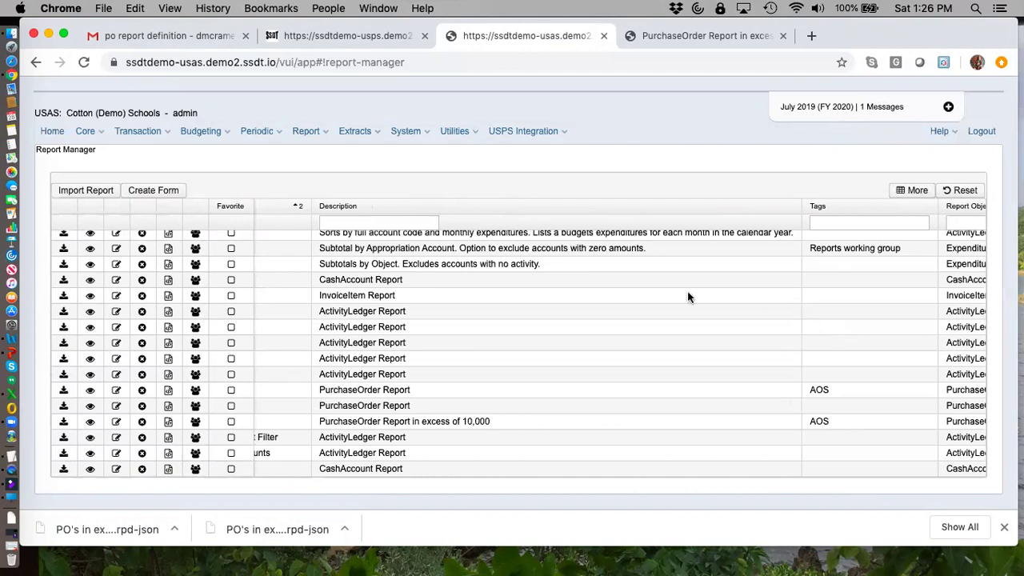
left_click(858, 221)
type("aos")
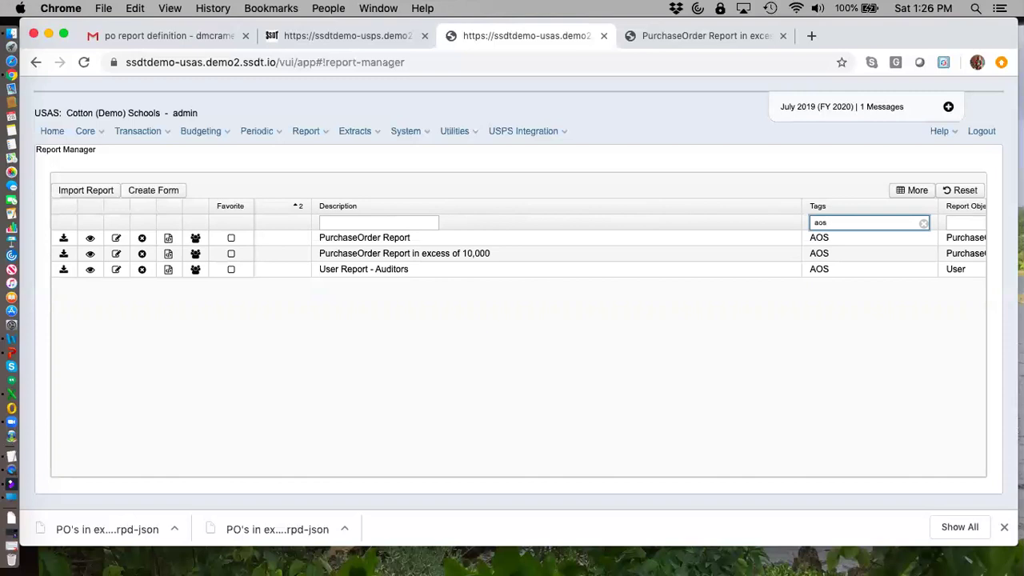
Mark all the AOS-tagged reports as favorites and view the report links on the home page
left_click(231, 256)
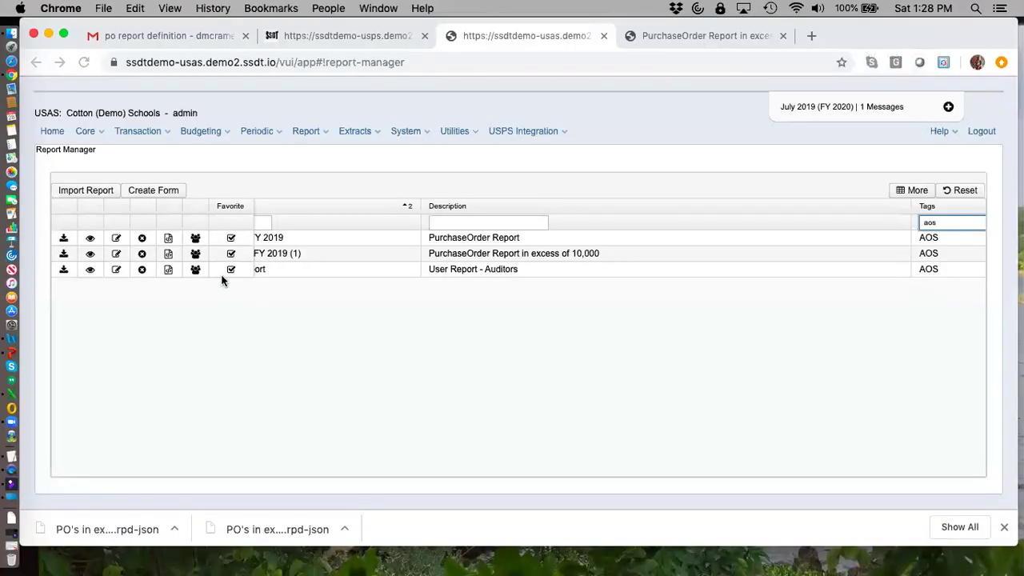
left_click(52, 133)
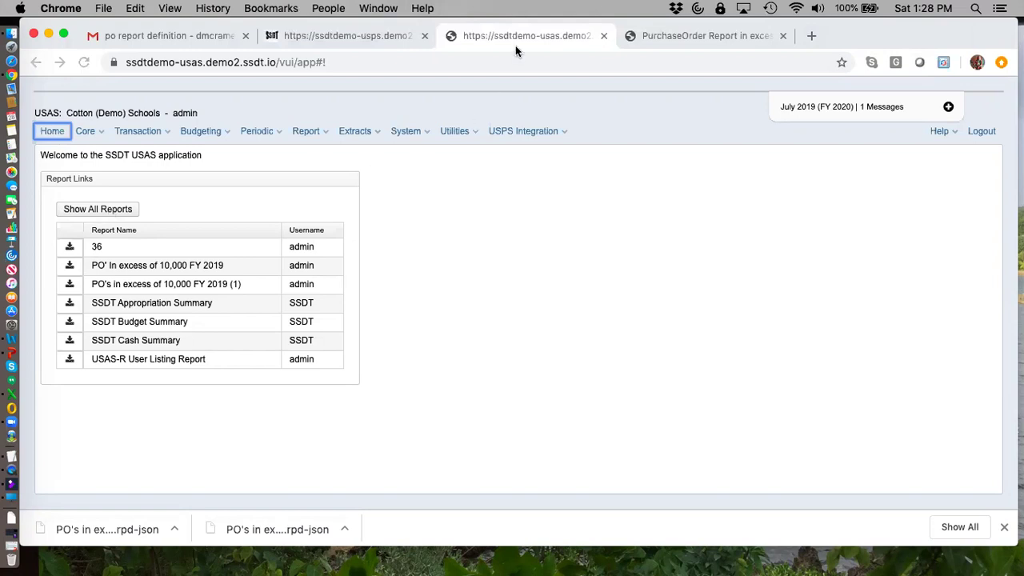
Open the Receipts grid, filter Received From by "county" and look through the matching receipts
left_click(324, 131)
mouse_move(166, 132)
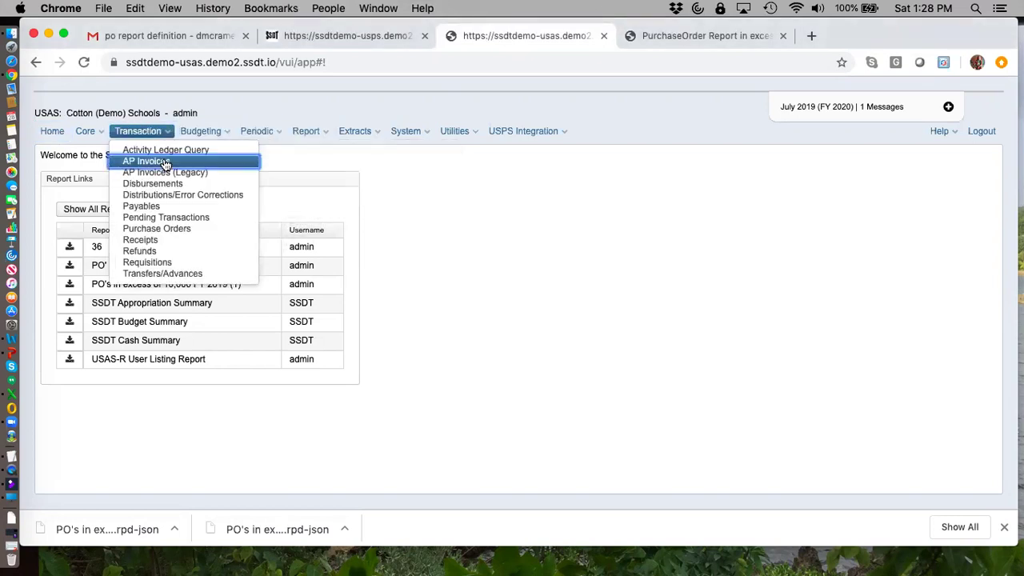
left_click(163, 241)
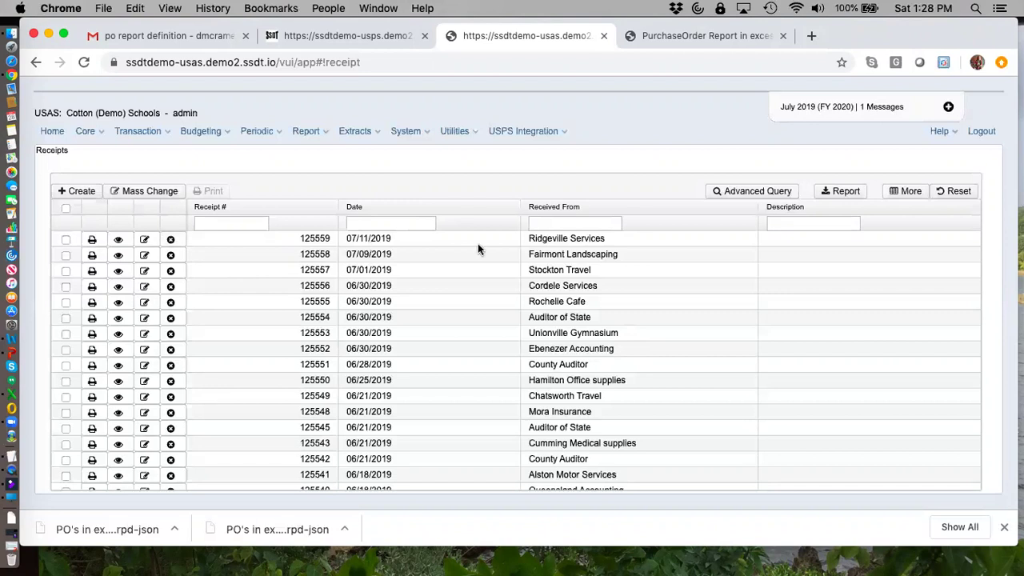
left_click(547, 223)
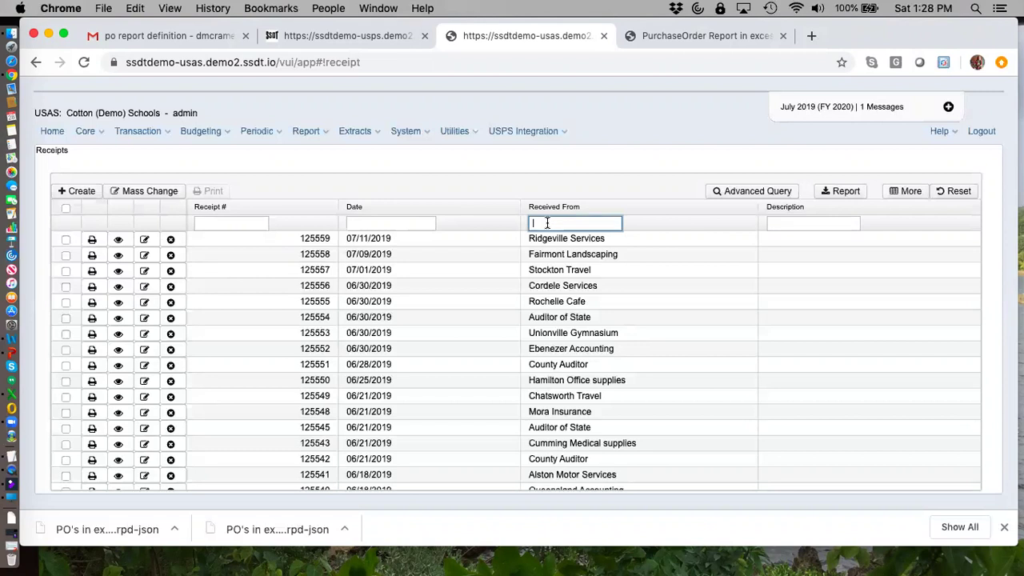
type("county")
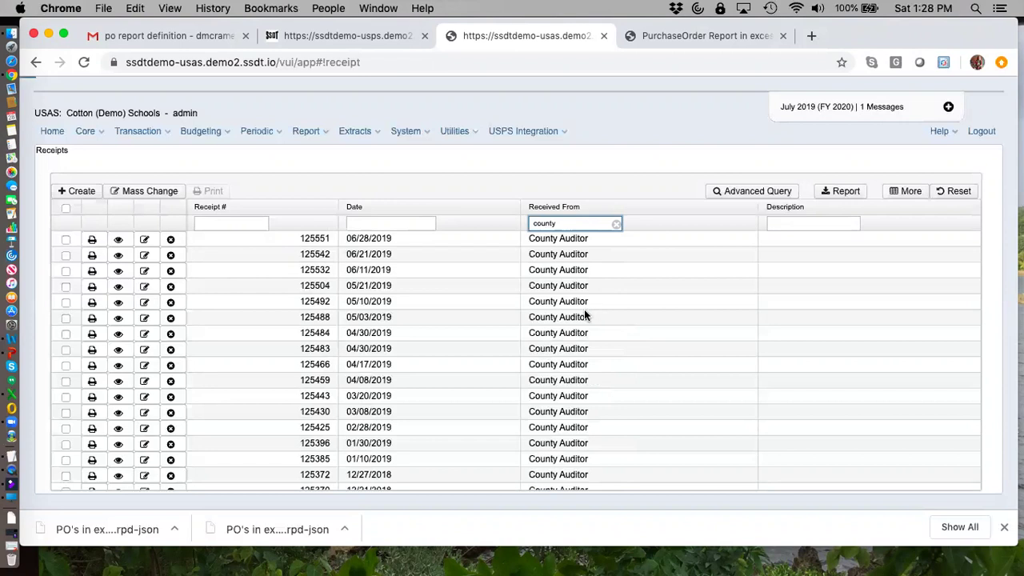
scroll(581, 317, "down", 5)
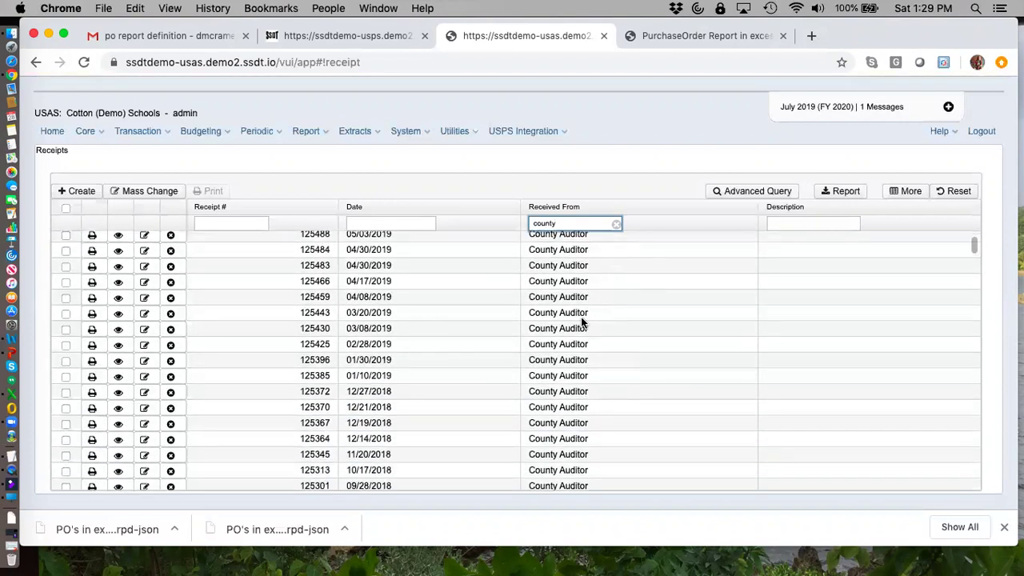
scroll(580, 317, "down", 5)
scroll(581, 317, "up", 10)
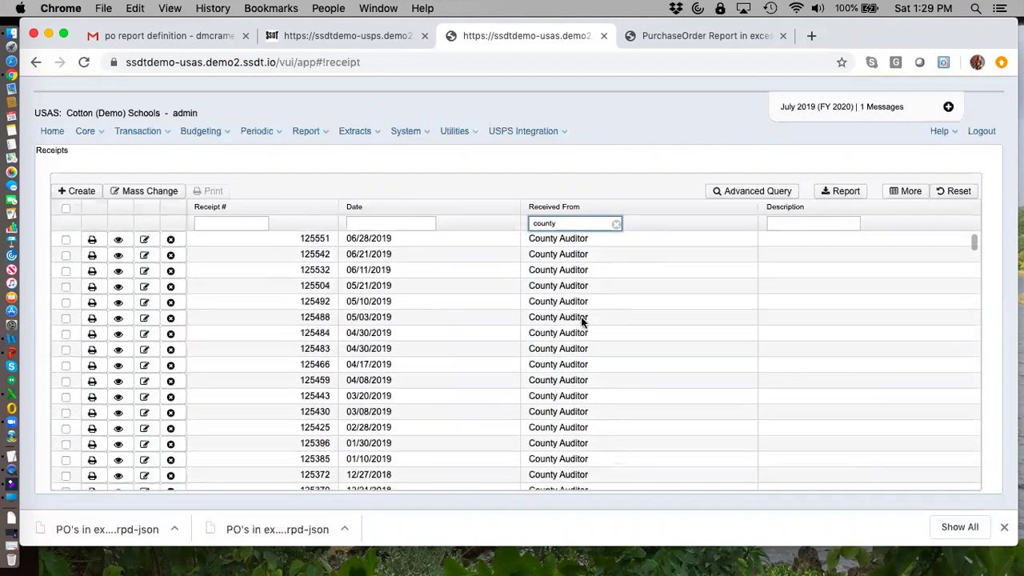
Filter the Receipts grid's Date column by ".between 7/1/2018,6/30/2019" and look through the matching receipts
left_click(378, 222)
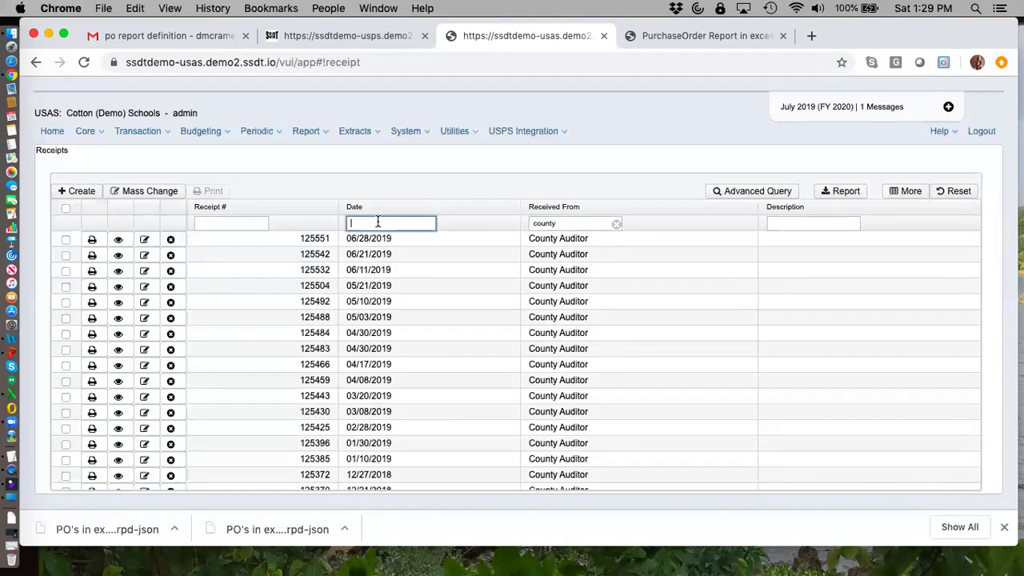
type(".betwe")
type("en ")
type("7/")
type("1/201")
type("8,")
key("BackSpace")
key("BackSpace")
key("BackSpace")
key("BackSpace")
key("BackSpace")
key("BackSpace")
key("BackSpace")
type("6/30")
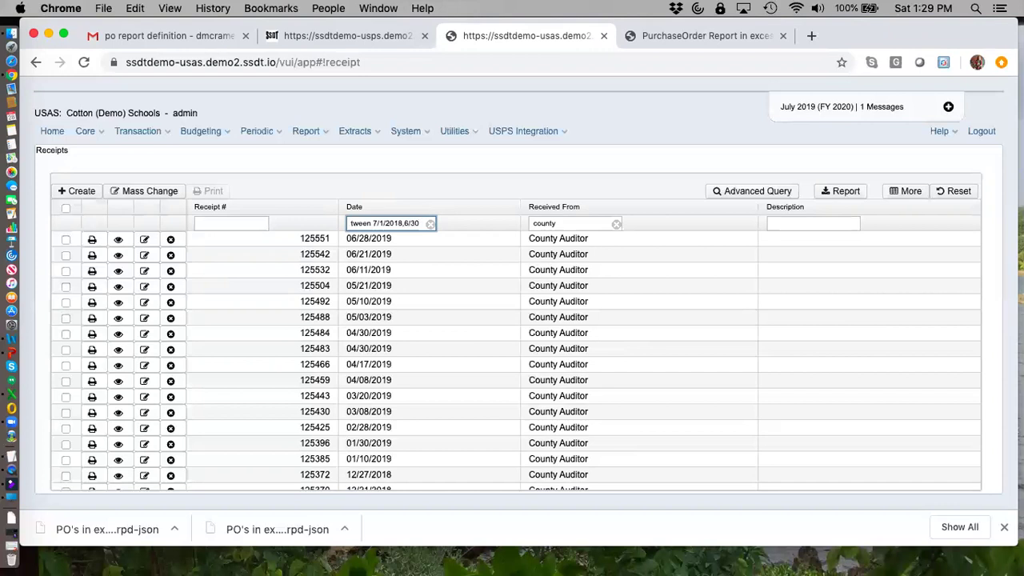
type("/2019")
scroll(455, 318, "down", 5)
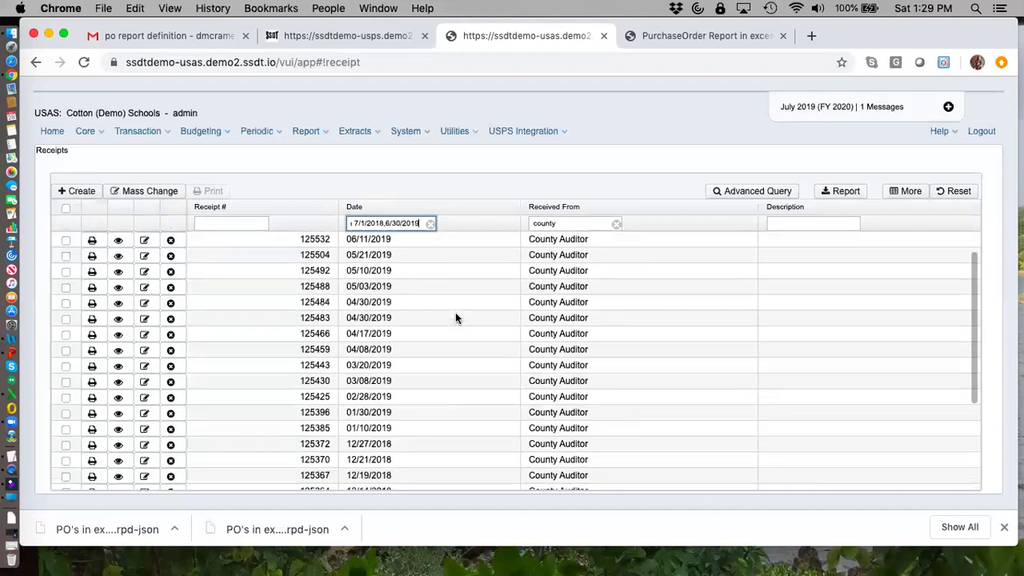
scroll(456, 318, "up", 5)
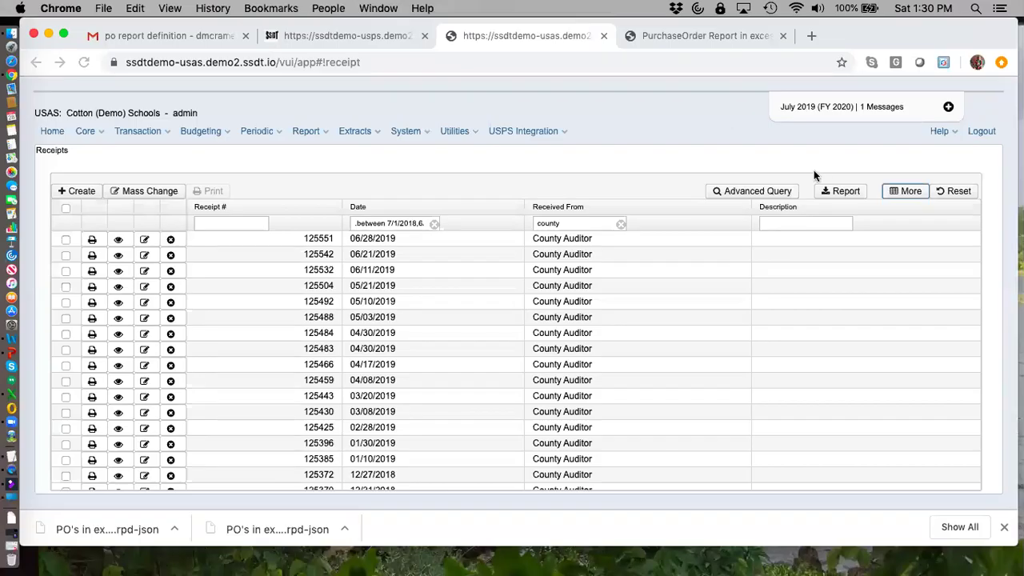
Add the Created User's Username column to the Receipts grid and check the listed usernames
left_click(902, 192)
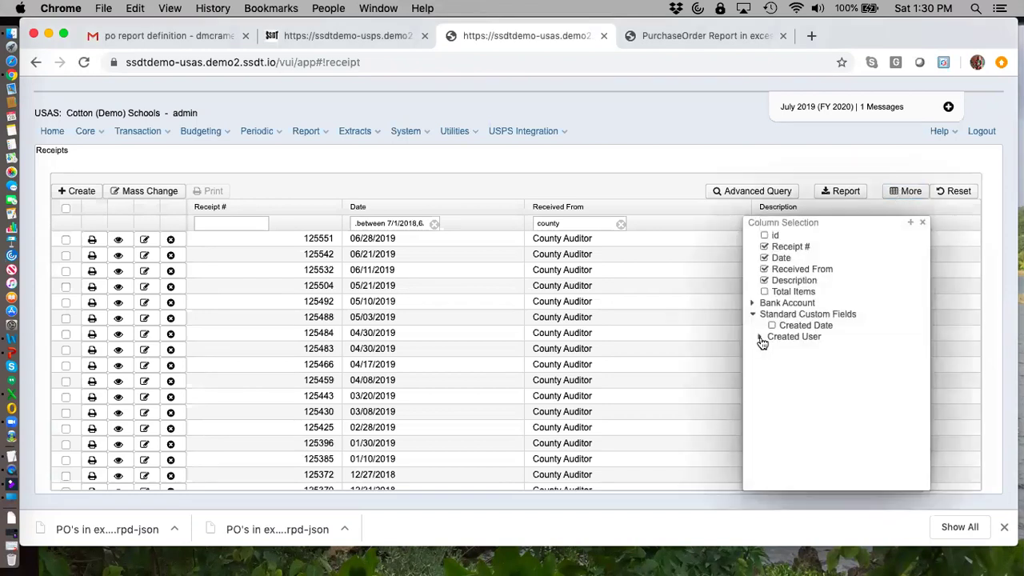
left_click(760, 338)
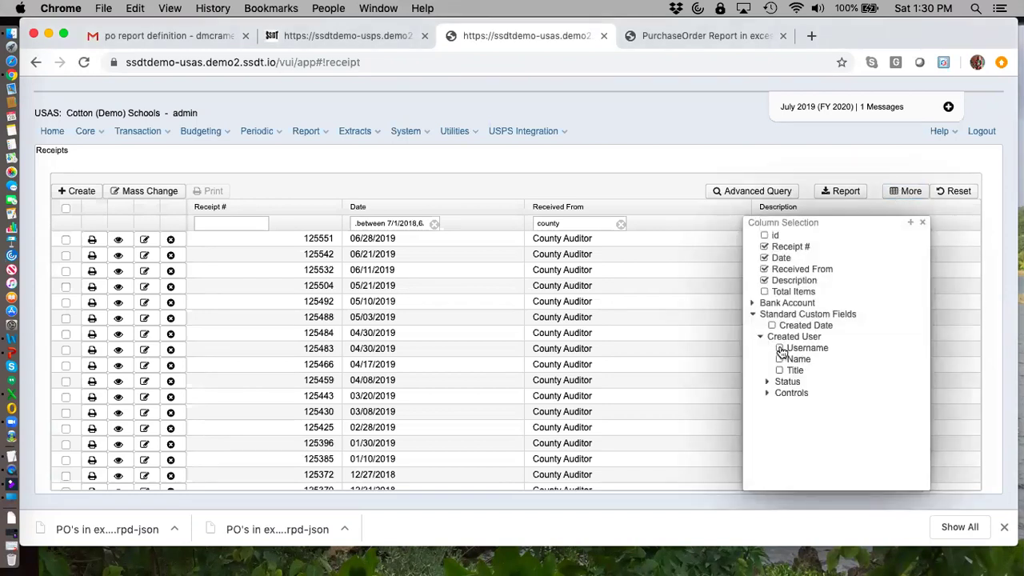
left_click(780, 350)
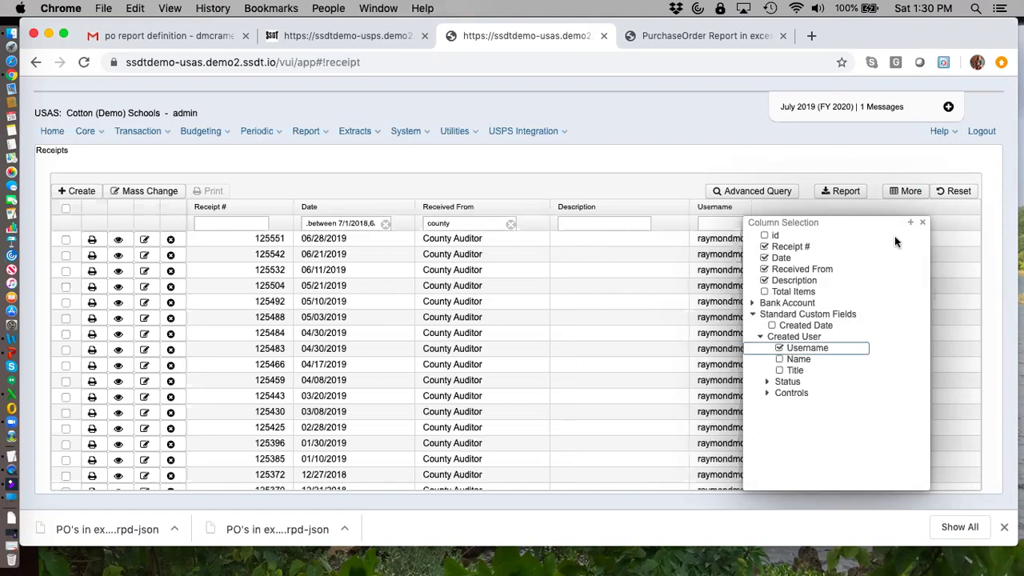
left_click(926, 225)
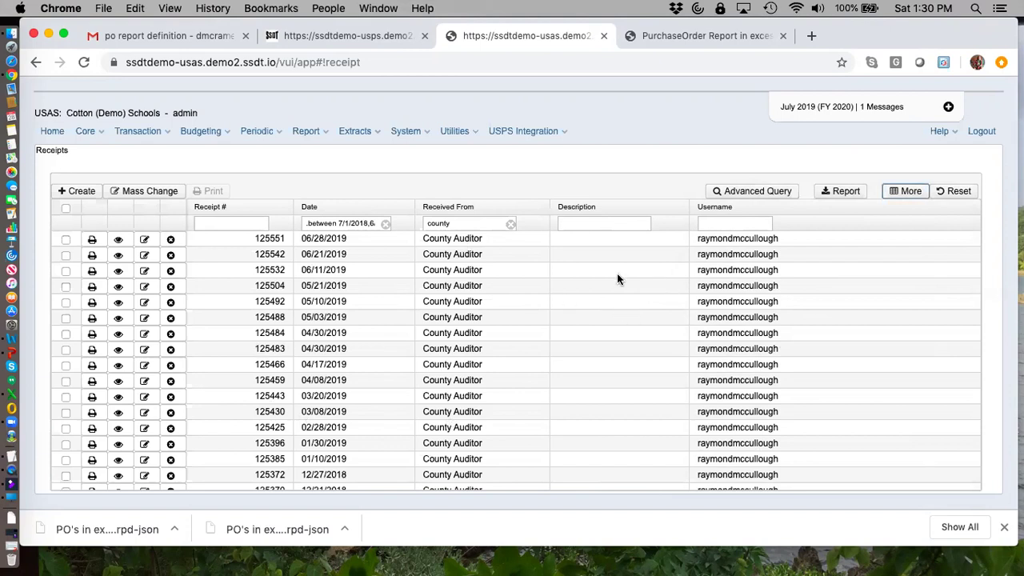
scroll(617, 275, "down", 5)
scroll(617, 274, "up", 5)
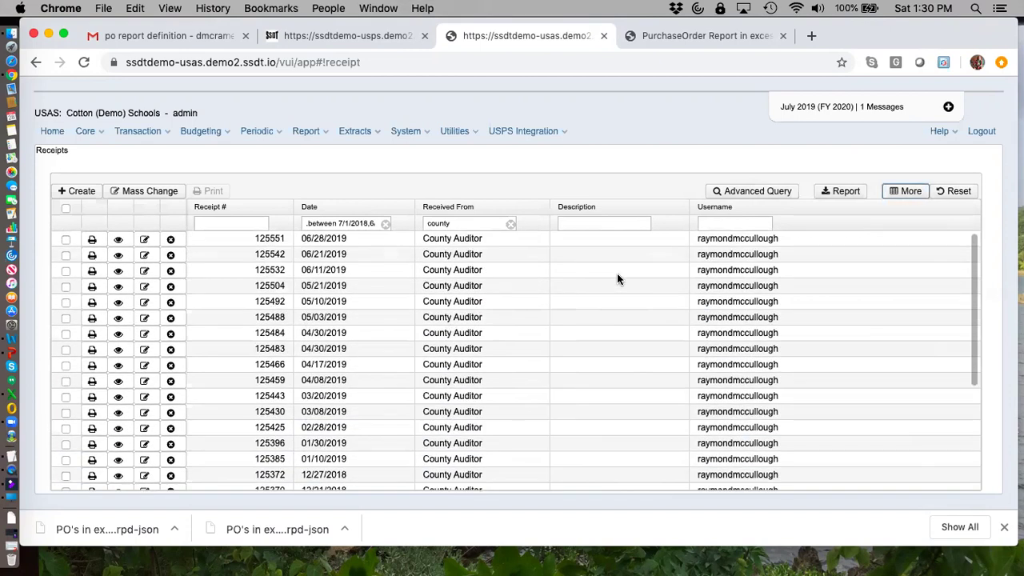
Remove the Description column from the Receipts grid
left_click(905, 190)
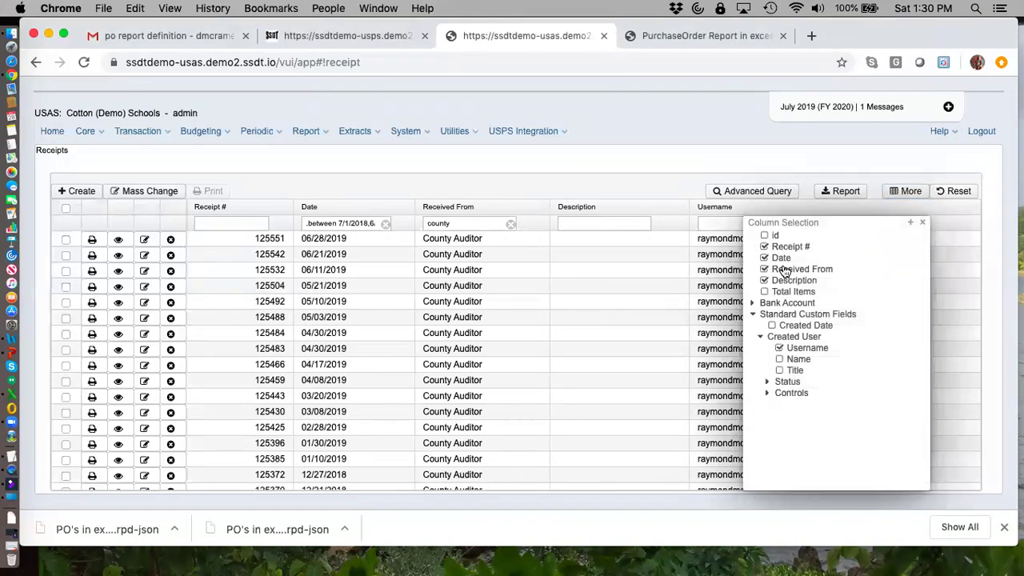
left_click(766, 281)
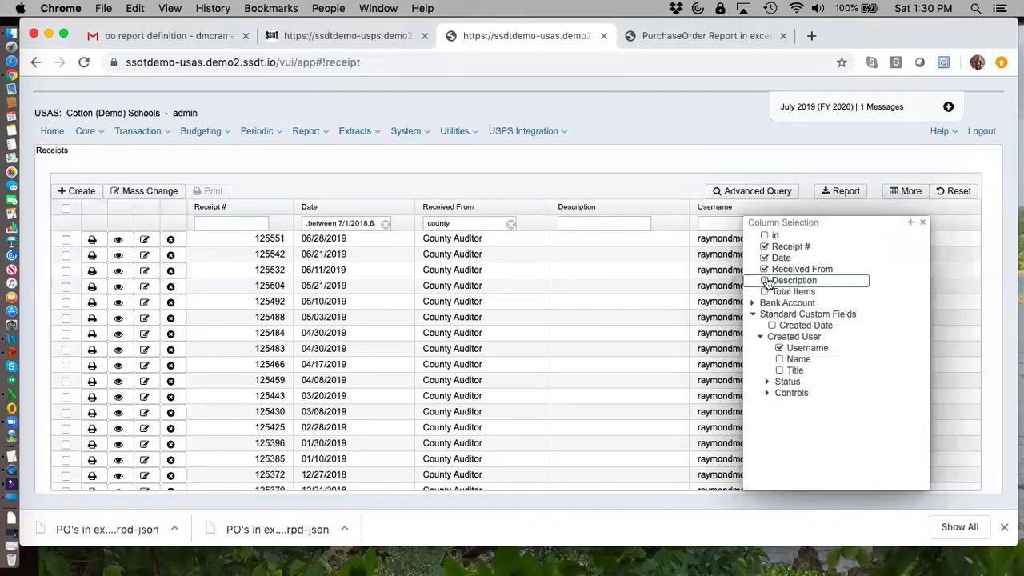
left_click(924, 224)
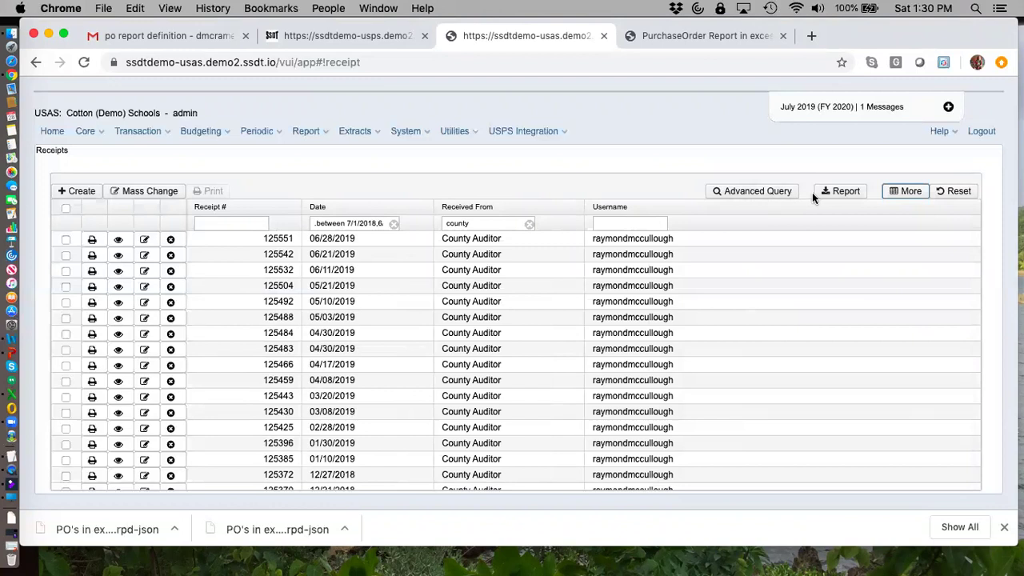
Generate a landscape PDF report of the filtered receipts named "Receipt Report County Auditor FY 2019", with report options shown
left_click(840, 192)
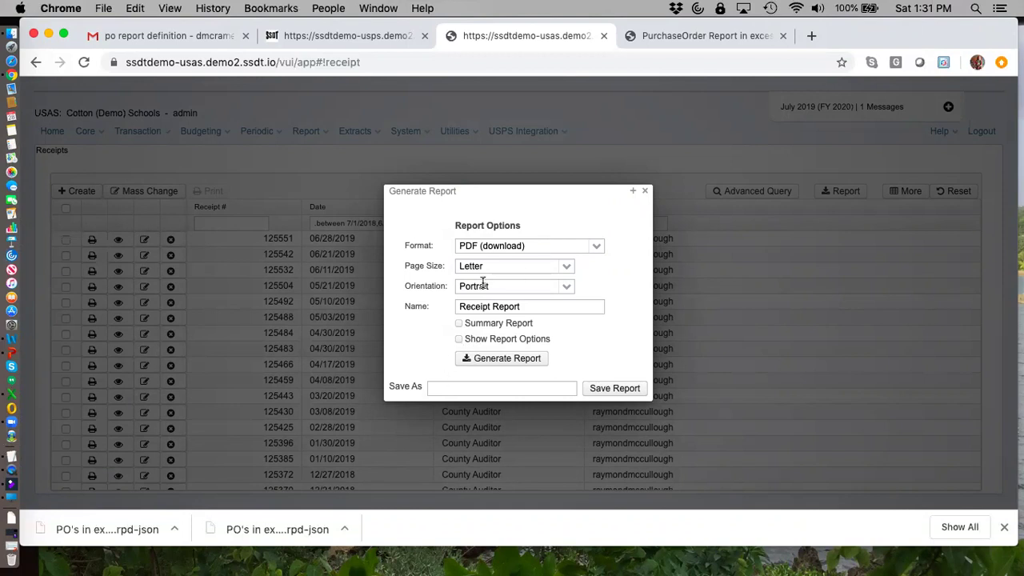
left_click(460, 343)
left_click(535, 308)
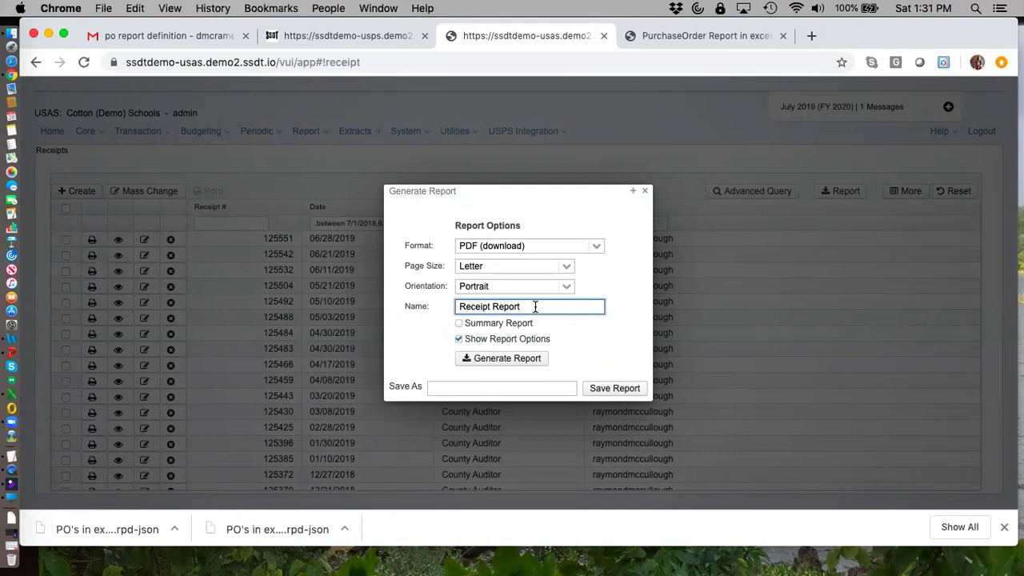
type("County Auditor FY 2019")
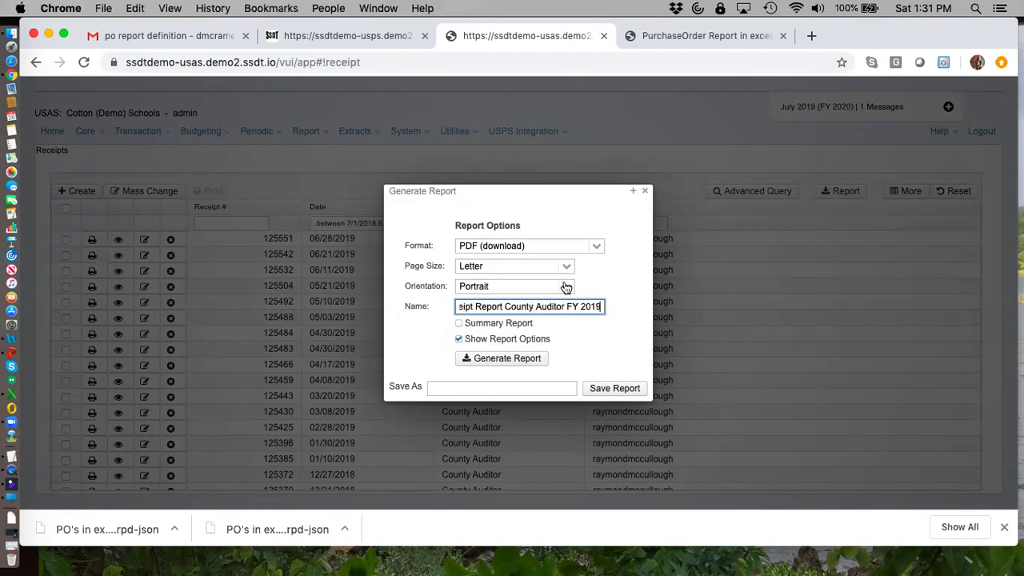
left_click(565, 288)
left_click(524, 316)
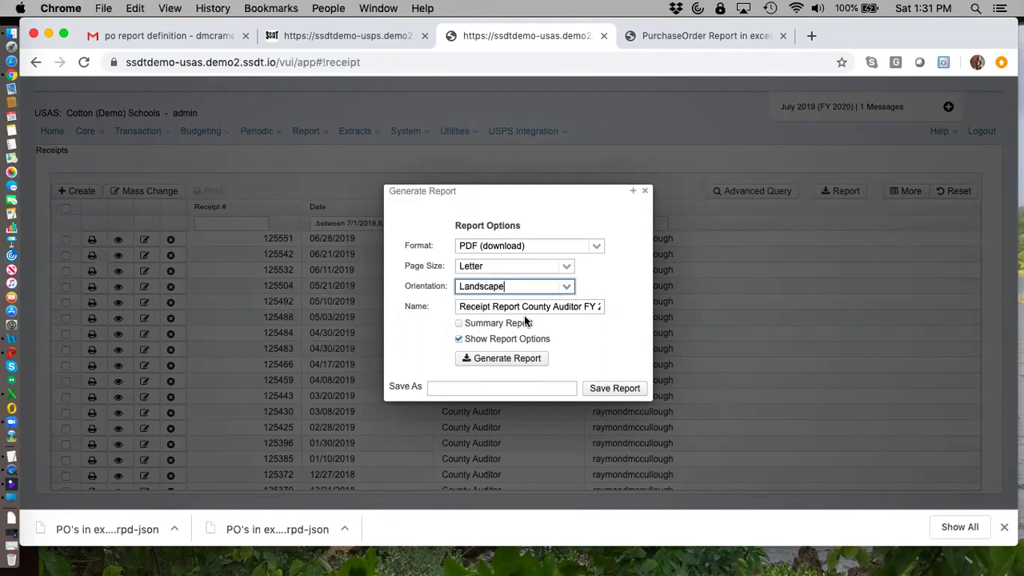
left_click(513, 359)
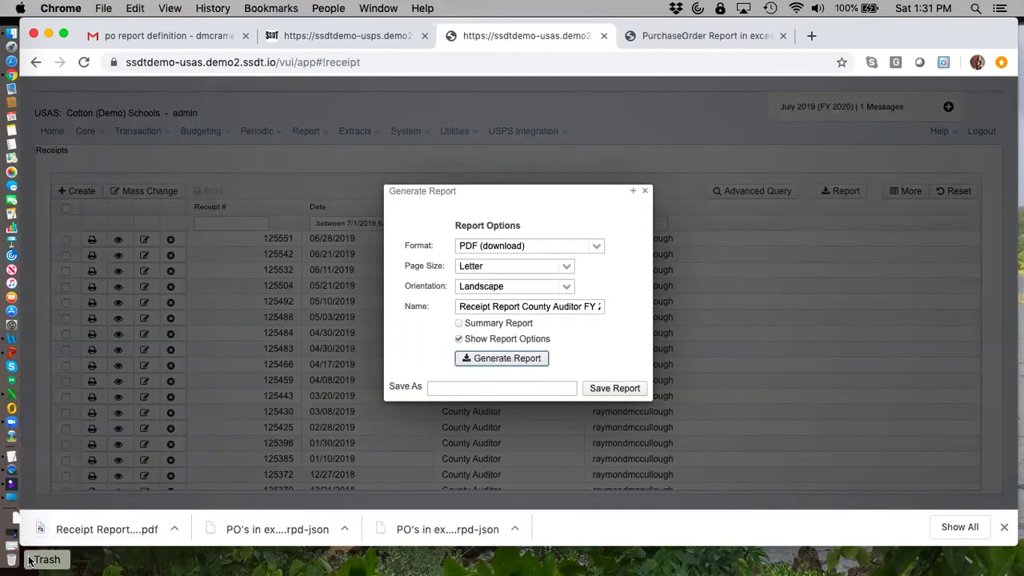
Open the generated County Auditor receipt PDF, review its options page and receipt list, and close it
left_click(73, 530)
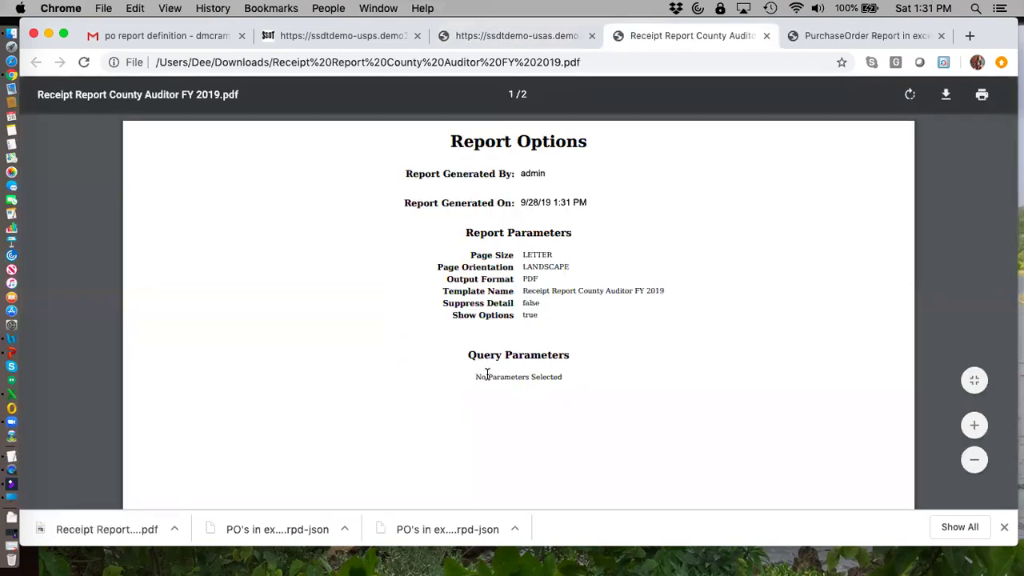
scroll(670, 378, "down", 10)
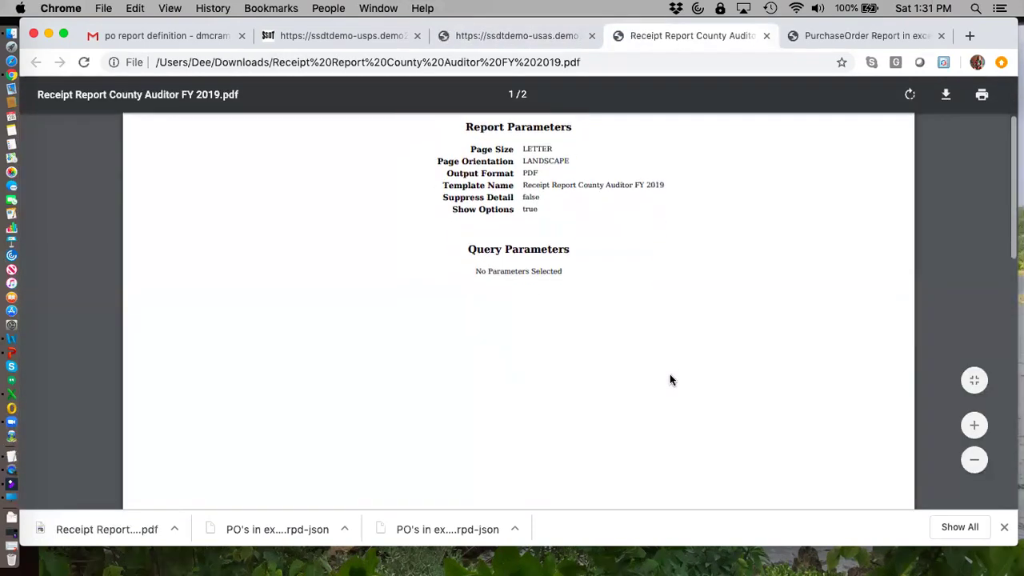
scroll(670, 374, "down", 4)
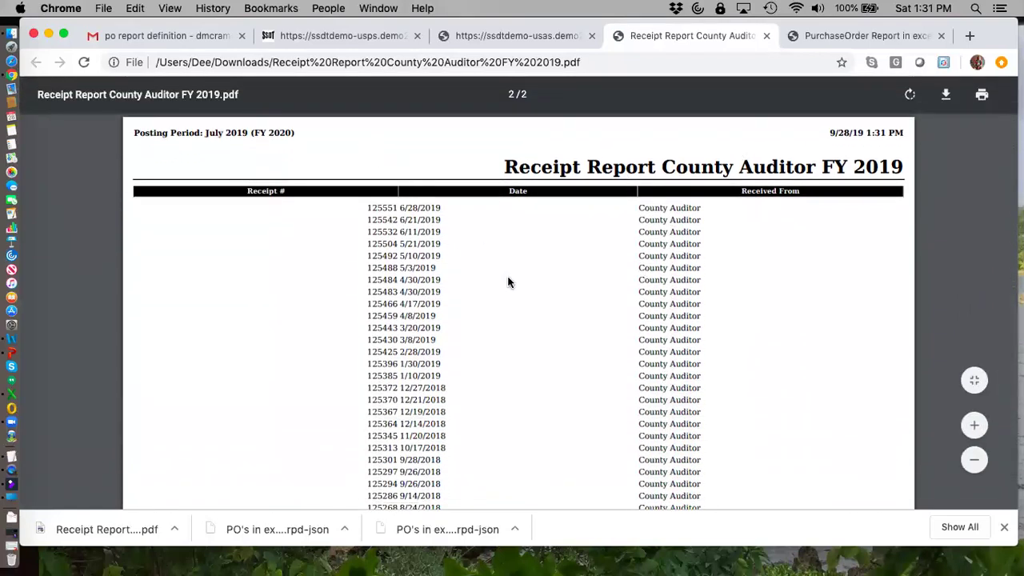
scroll(516, 350, "down", 2)
scroll(516, 350, "down", 2)
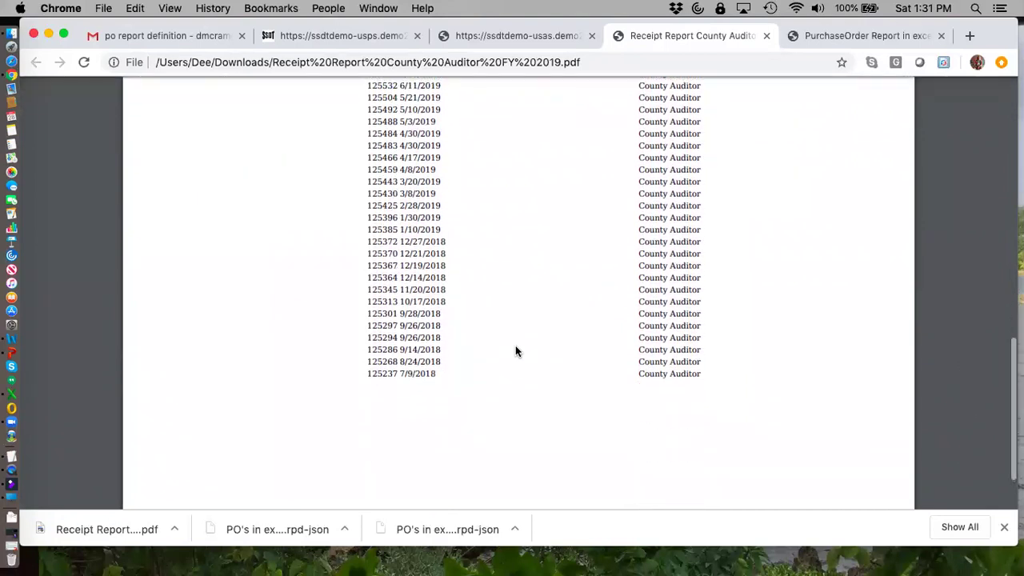
scroll(516, 351, "up", 5)
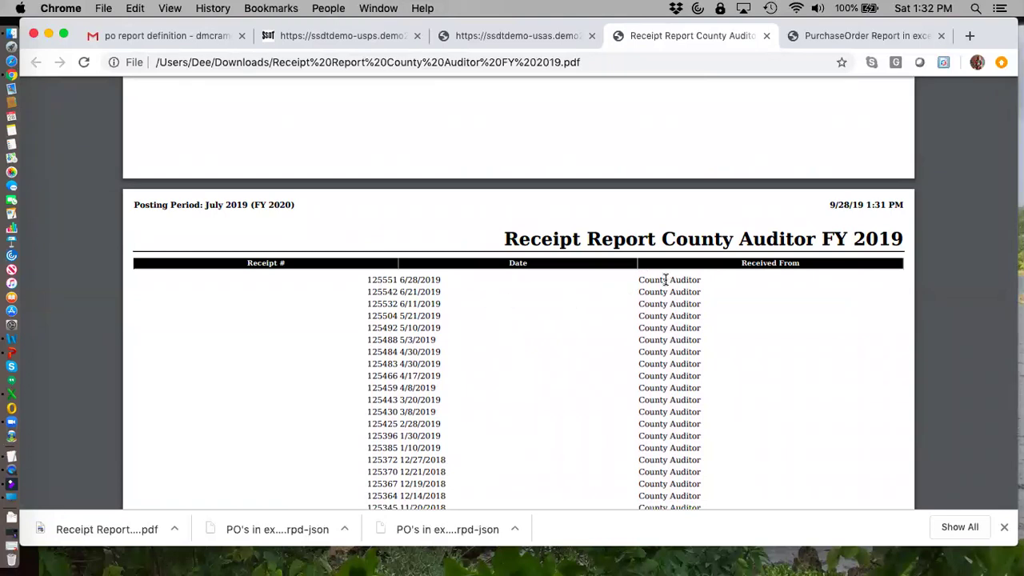
scroll(665, 280, "up", 2)
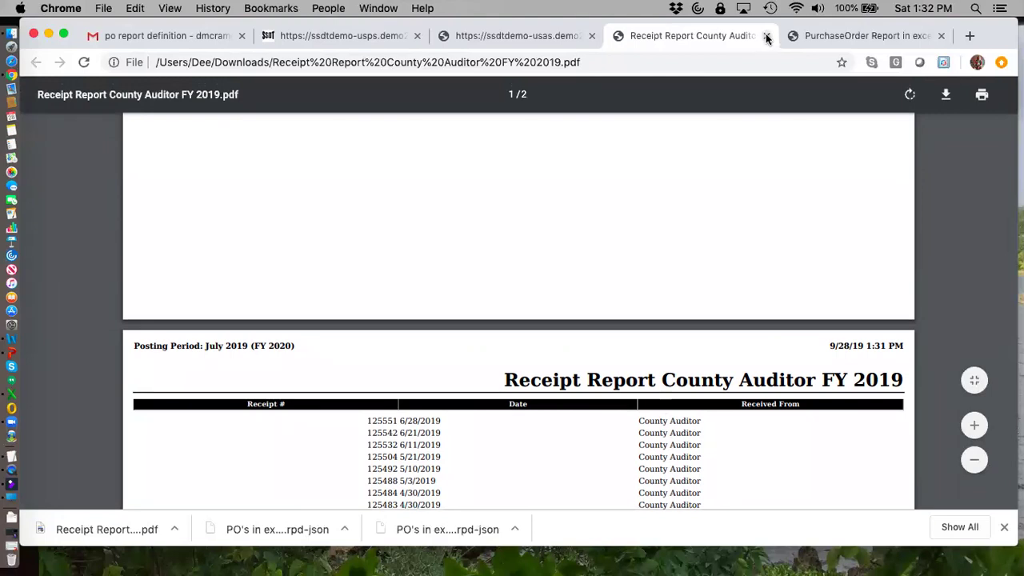
left_click(766, 36)
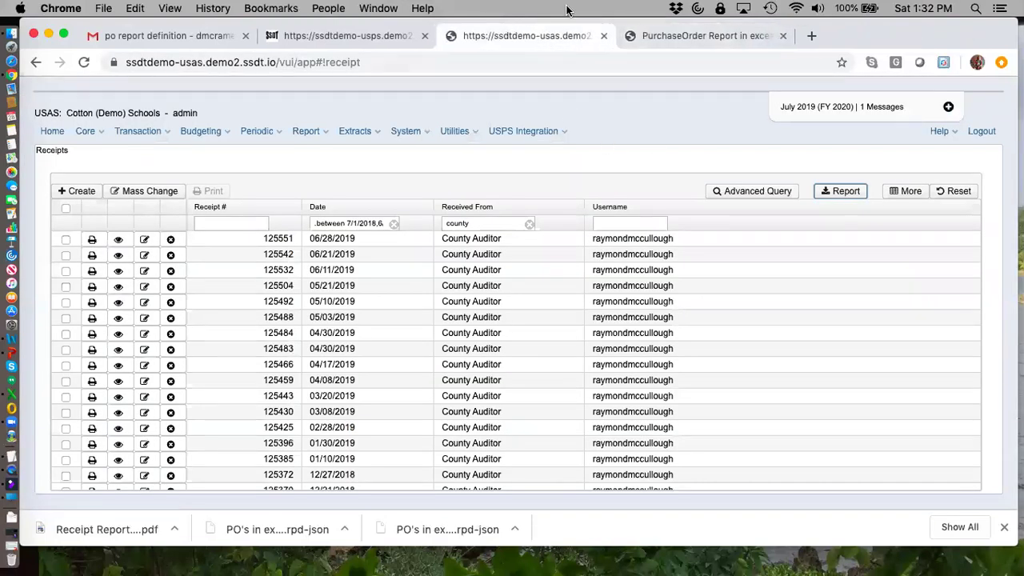
Reload the Receipts grid, review the columns of the open PurchaseOrder report PDF and close the PDF
key("super+r")
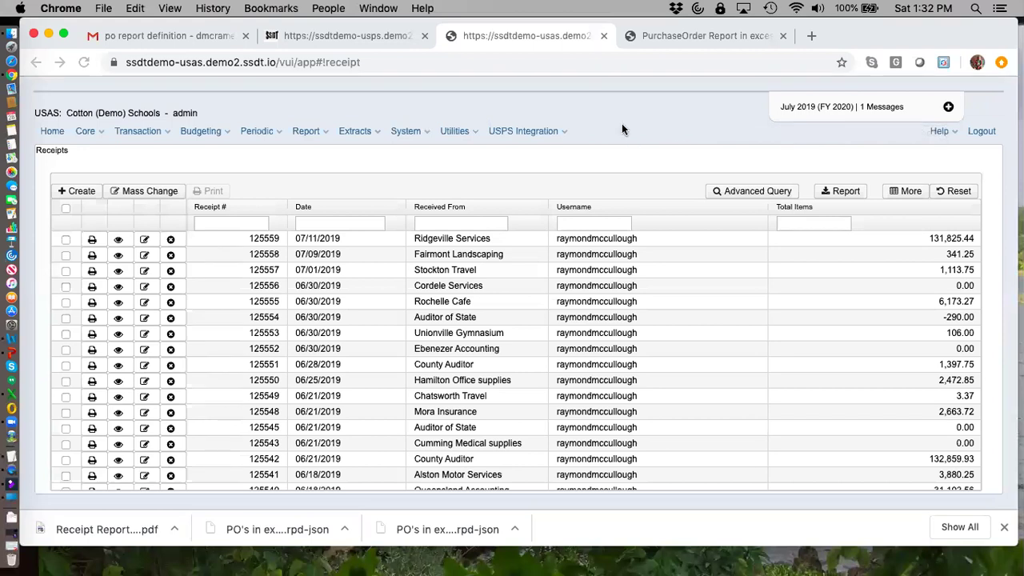
left_click(760, 36)
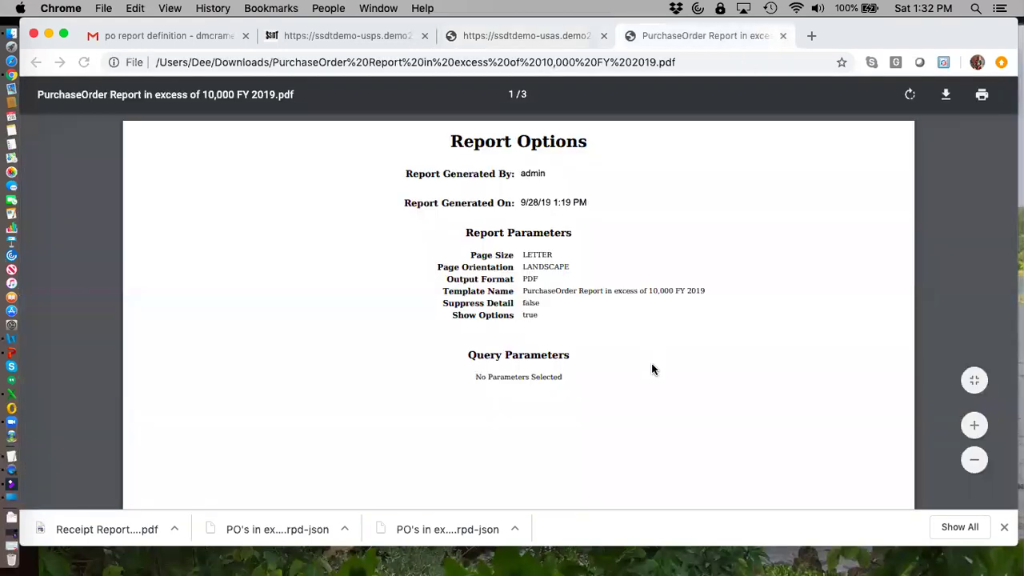
scroll(650, 368, "down", 10)
scroll(651, 368, "down", 1)
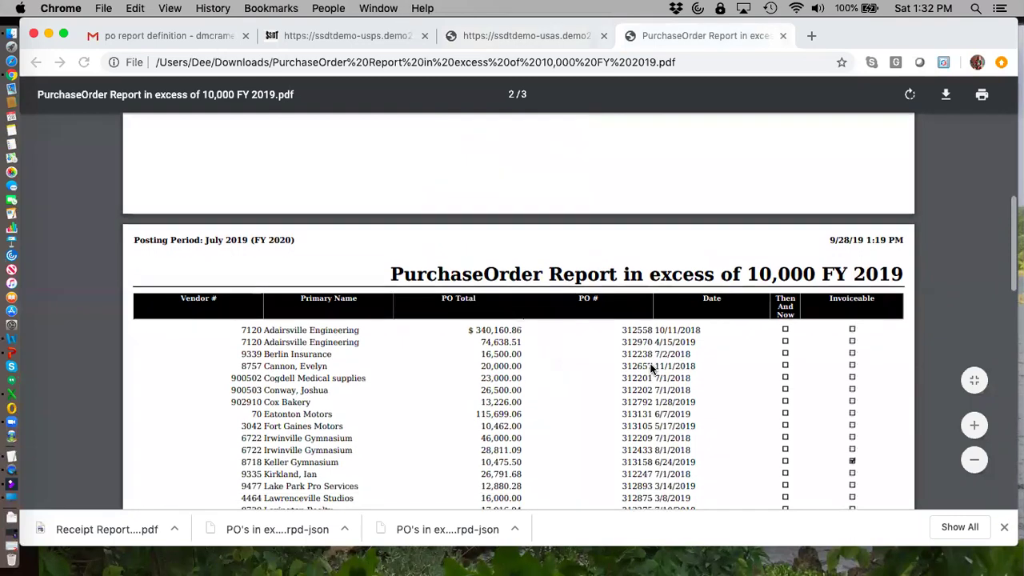
scroll(650, 368, "up", 1)
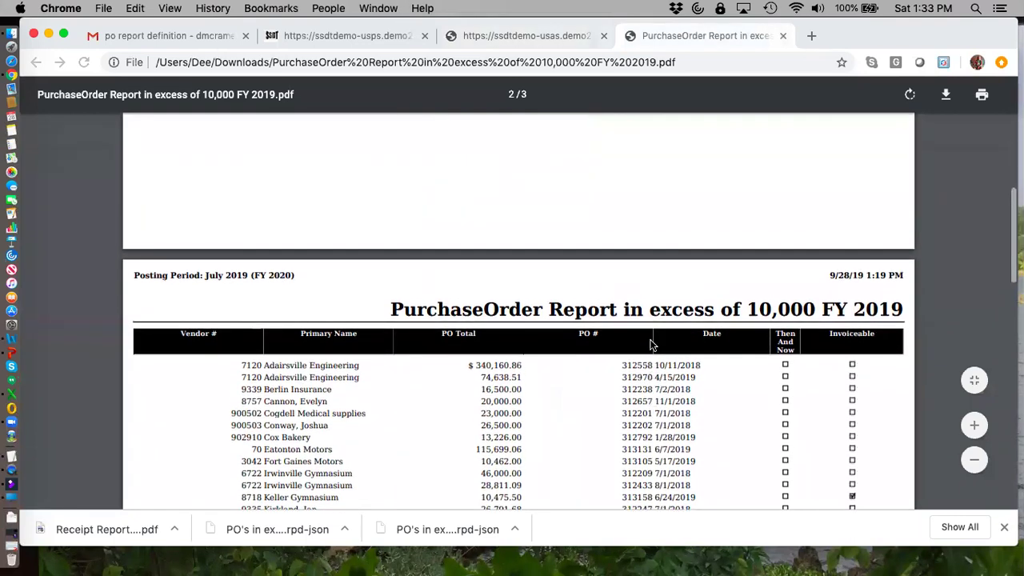
left_click(783, 36)
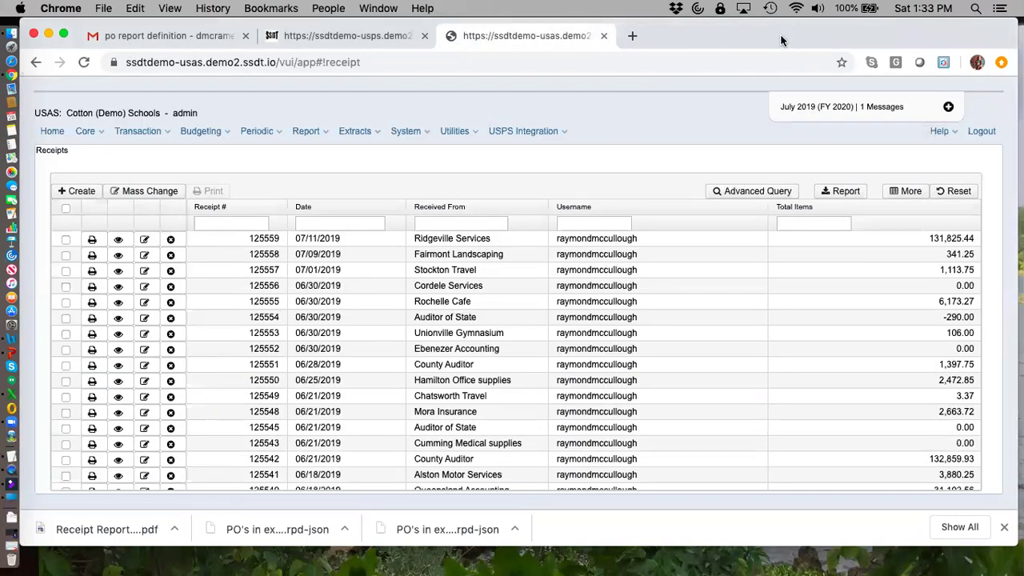
Check the column selection for Total Items and reapply the fiscal-year Date filter and the "county" Received From filter to the receipts
left_click(906, 192)
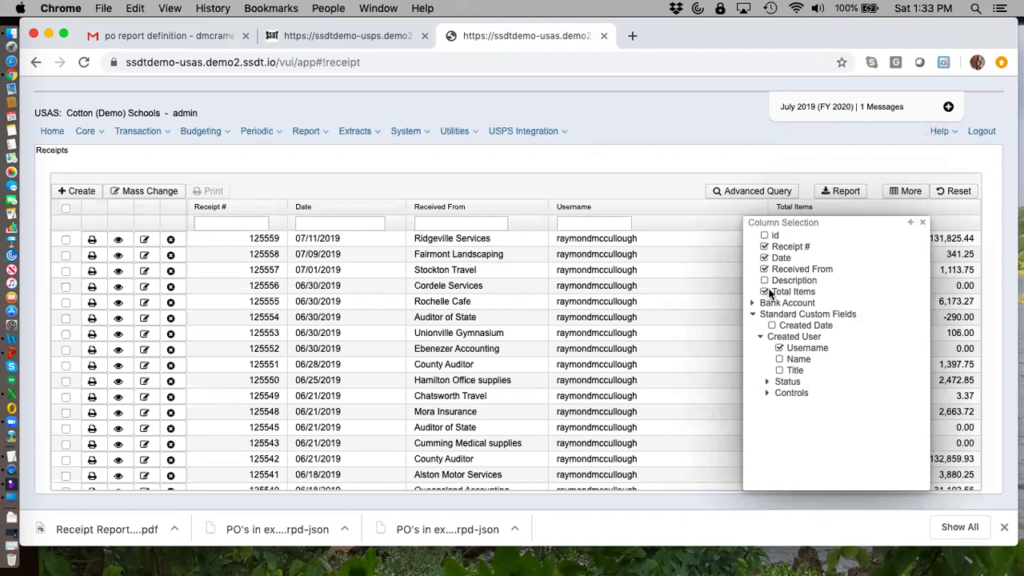
left_click(922, 222)
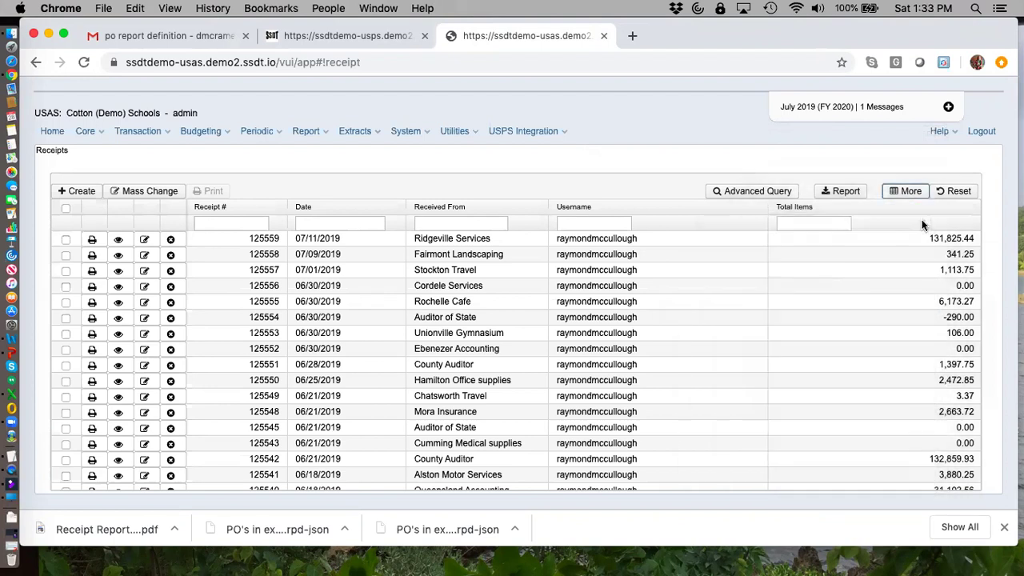
left_click(840, 192)
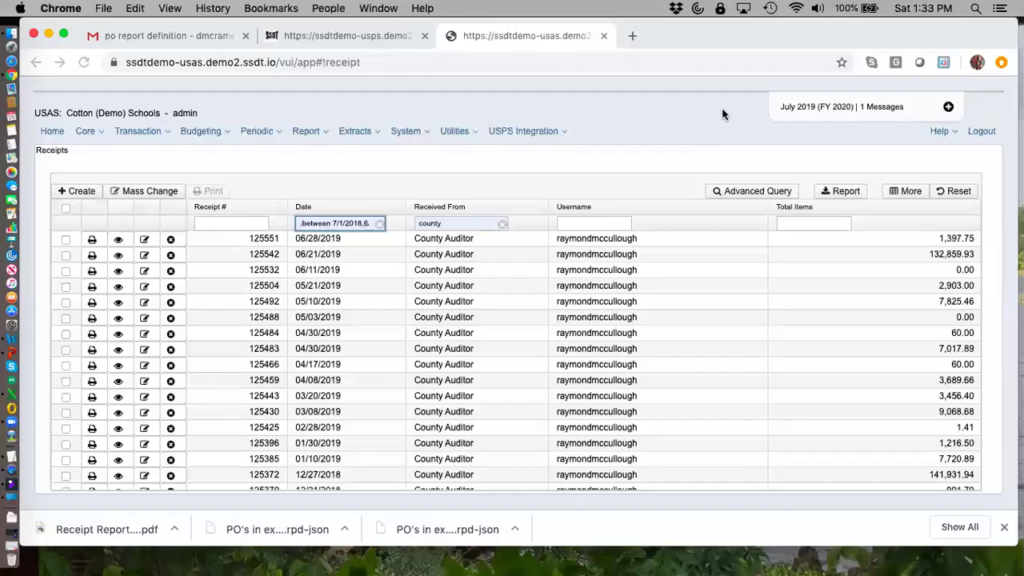
Generate a landscape PDF of the filtered receipts named "Receipt Report County Auditor FY 2019", including the report options
left_click(823, 194)
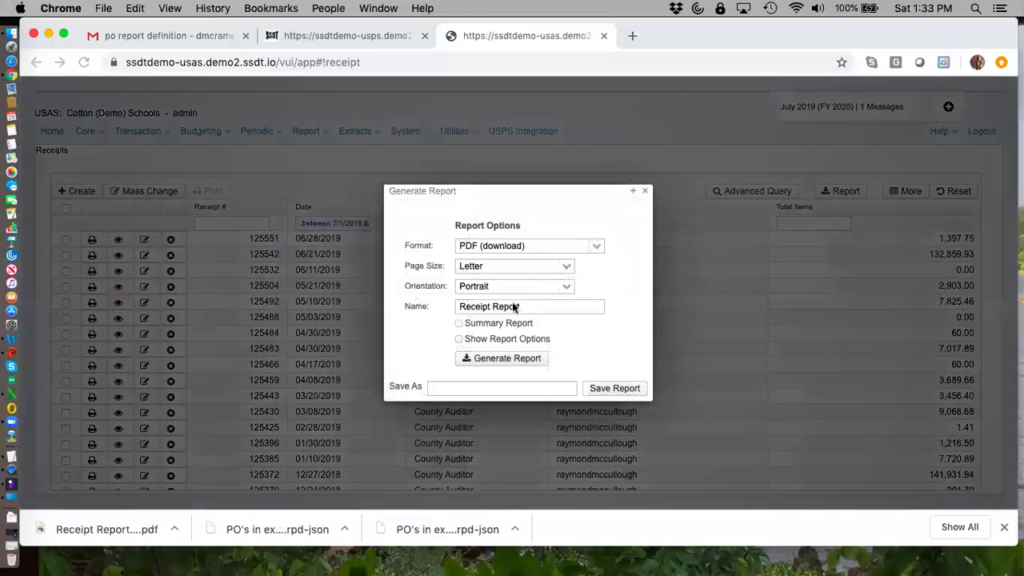
left_click(566, 288)
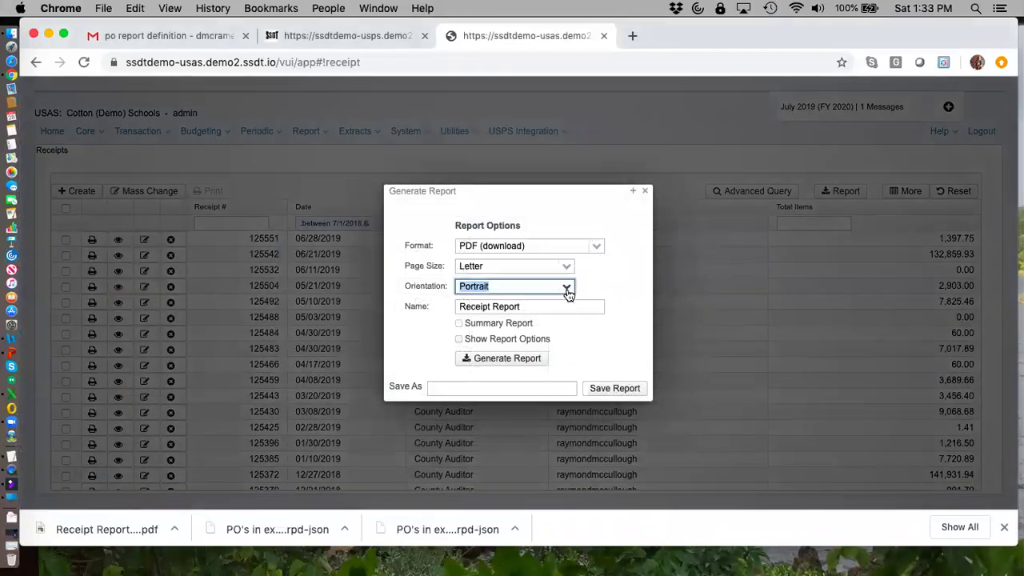
left_click(561, 317)
left_click(560, 305)
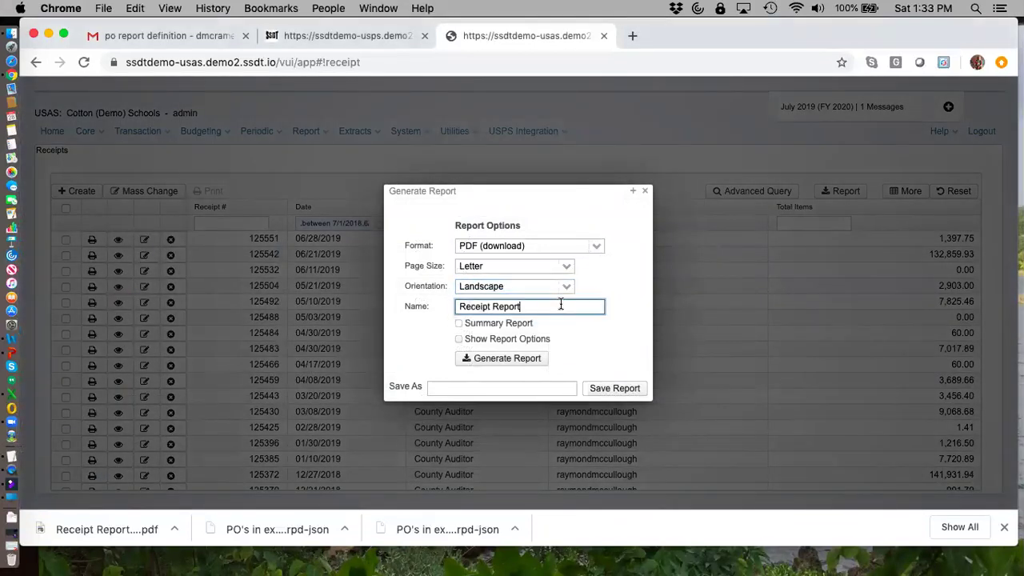
type("County Auditor FY 2018")
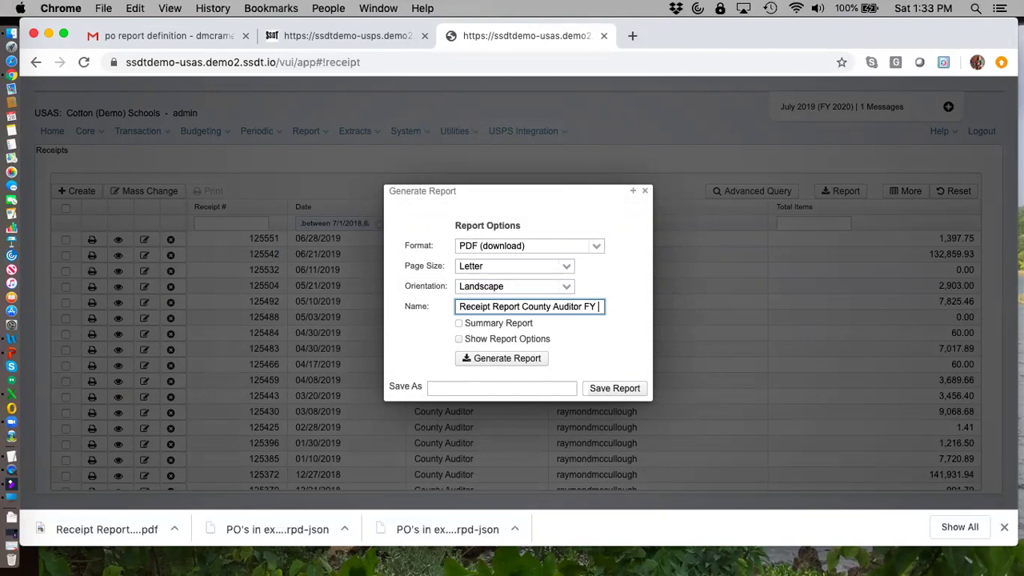
key("BackSpace")
type("9")
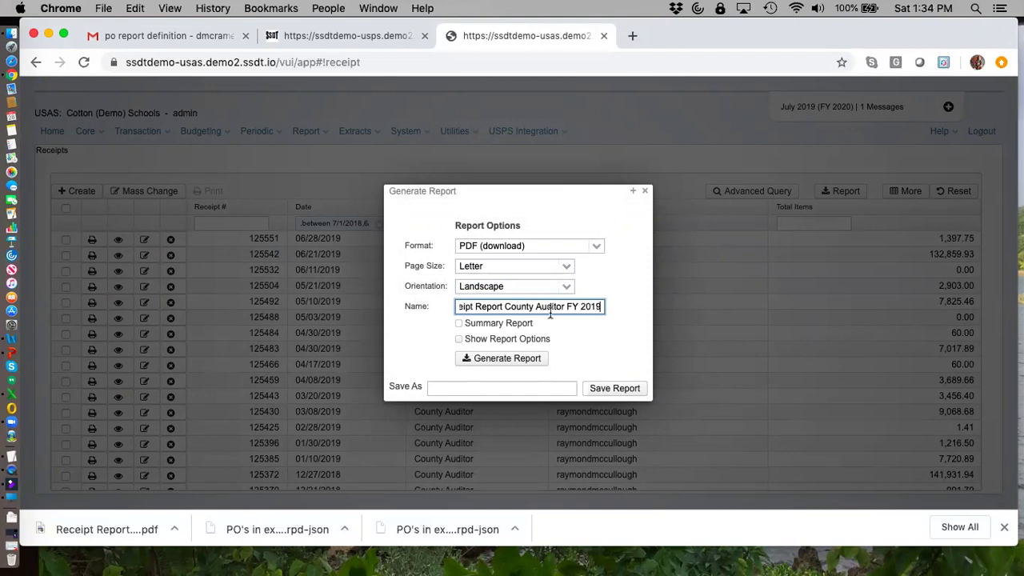
left_click(460, 342)
left_click(489, 360)
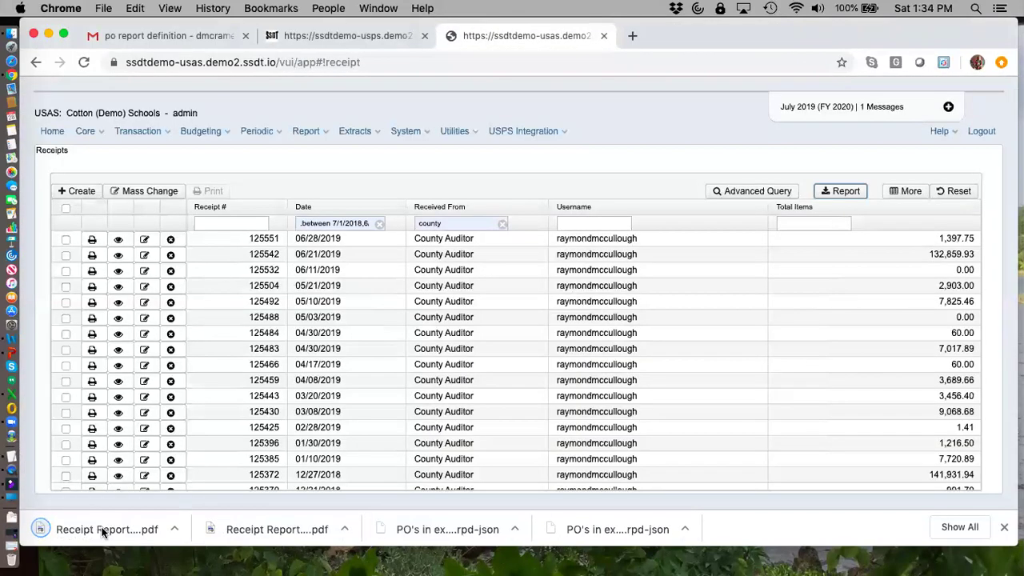
Open the newly generated County Auditor receipt PDF, review its columns, receipt list and grand total, and close it
left_click(102, 529)
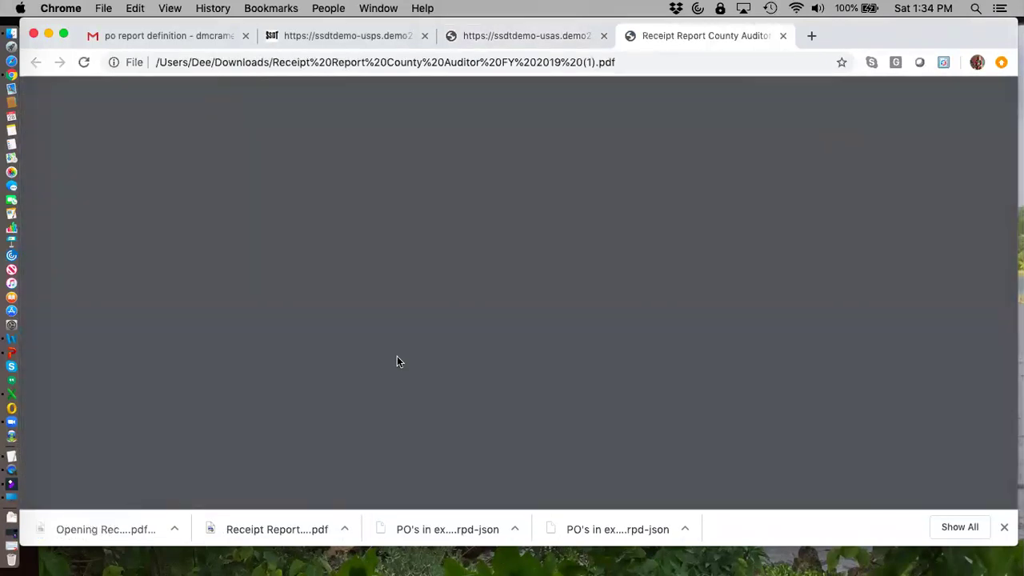
scroll(428, 340, "down", 3)
scroll(429, 340, "down", 10)
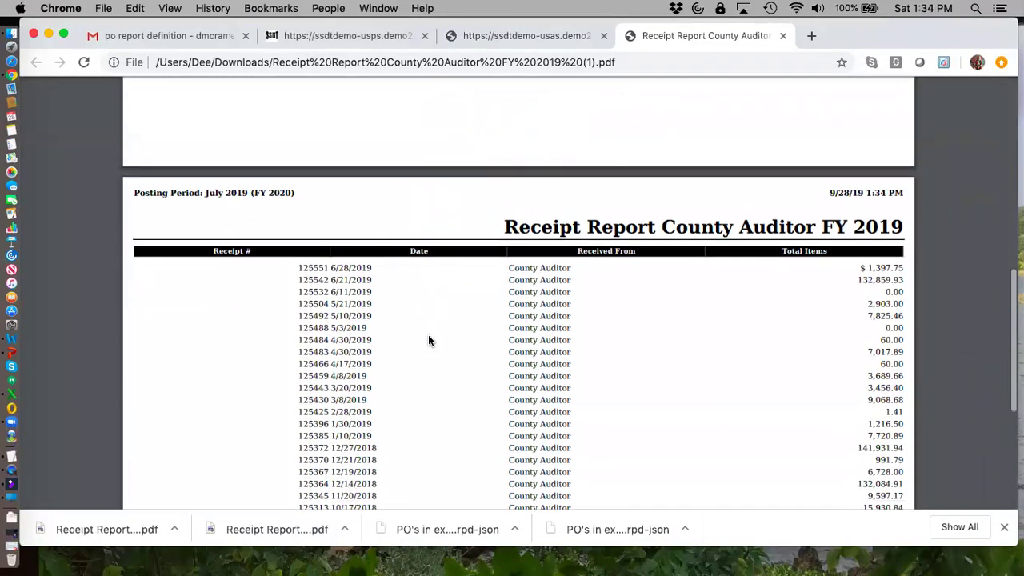
scroll(428, 341, "down", 1)
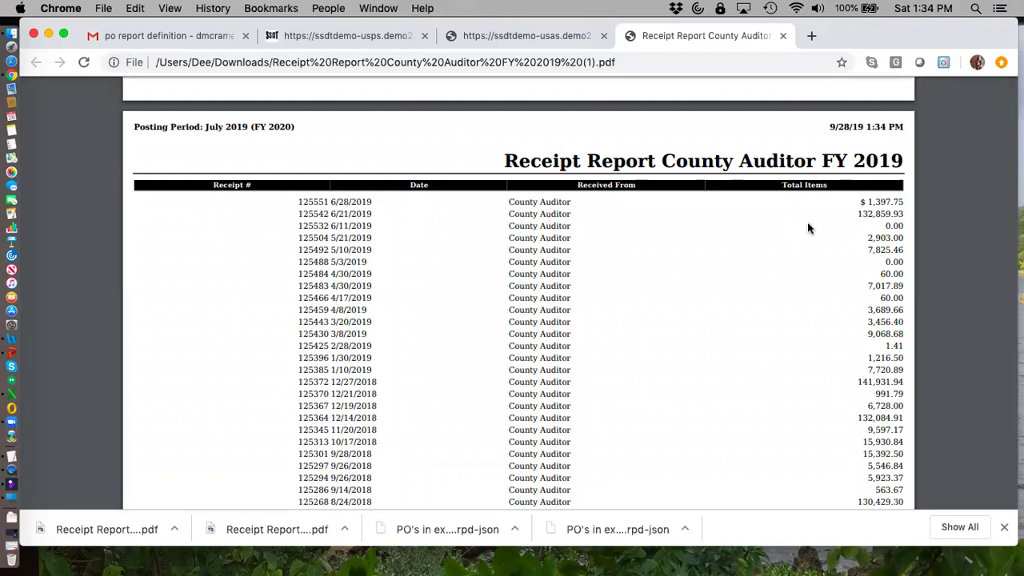
scroll(824, 277, "down", 3)
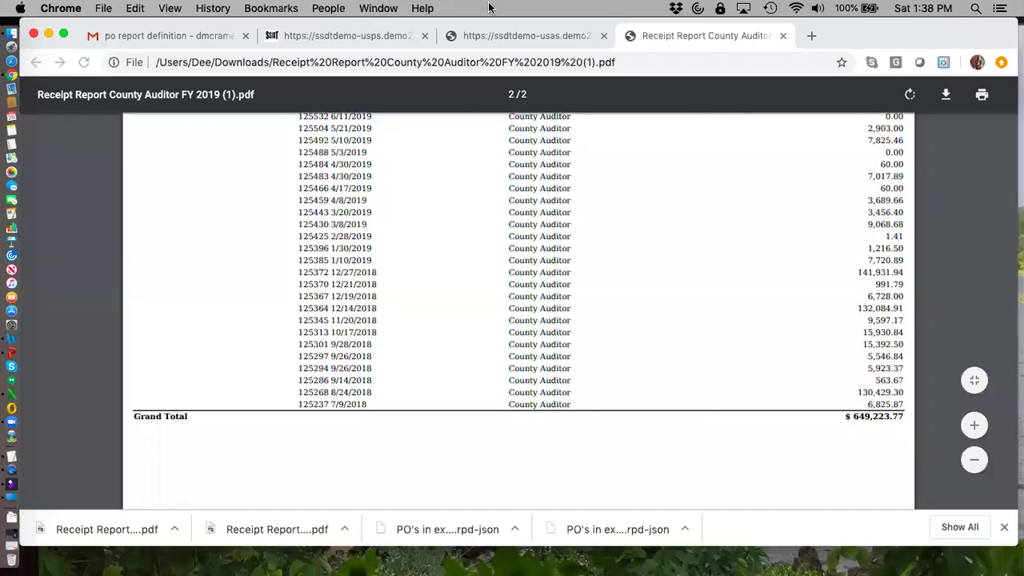
left_click(783, 36)
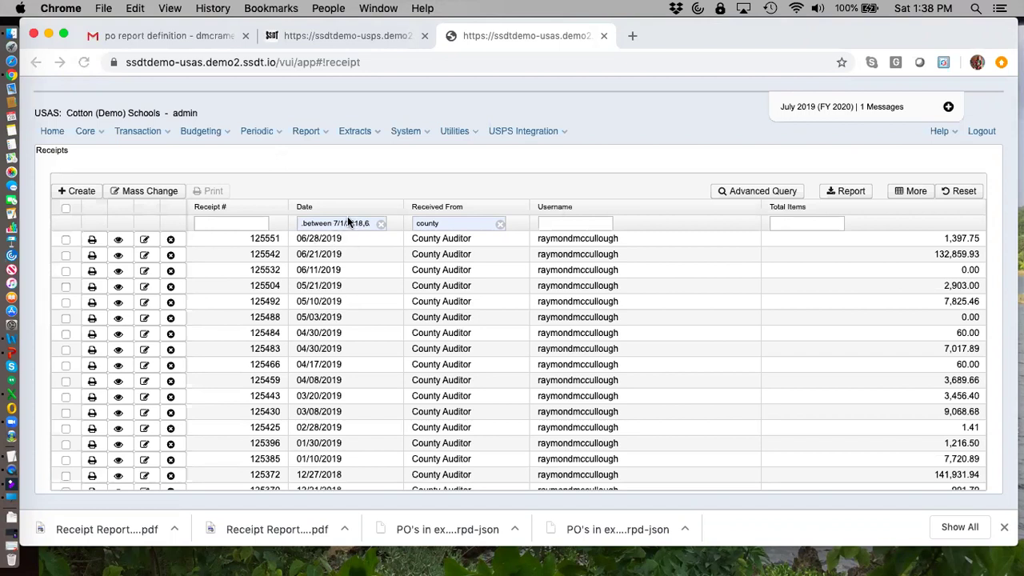
Set the receipts Date filter to between 7/1/2019 and 9/30/2019 and clear the Received From filter
left_click(347, 223)
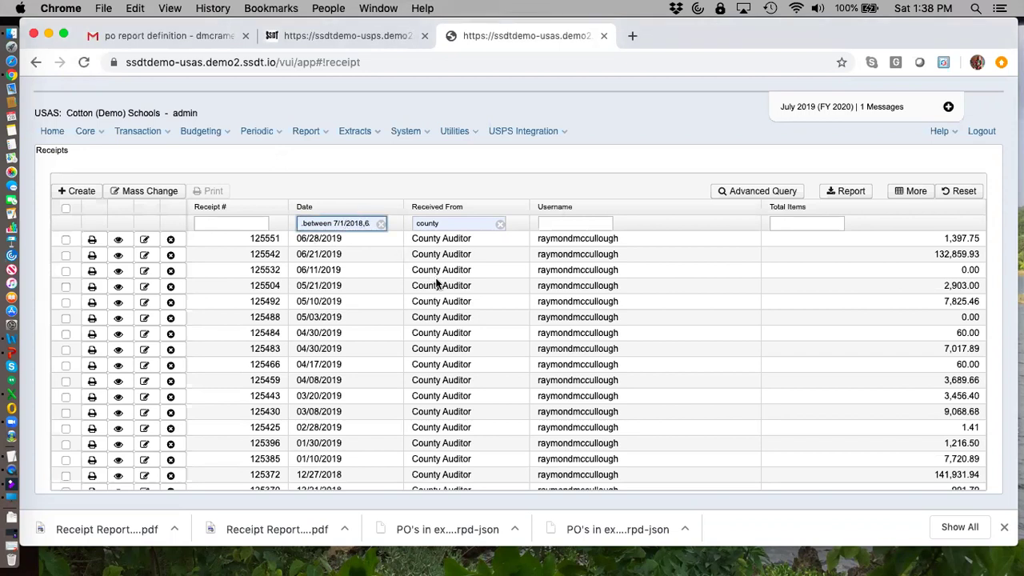
key("BackSpace")
key("BackSpace")
type("9")
key("Right")
key("Right")
key("Right")
key("Right")
key("Right")
key("Right")
key("Right")
key("Right")
key("Right")
key("Right")
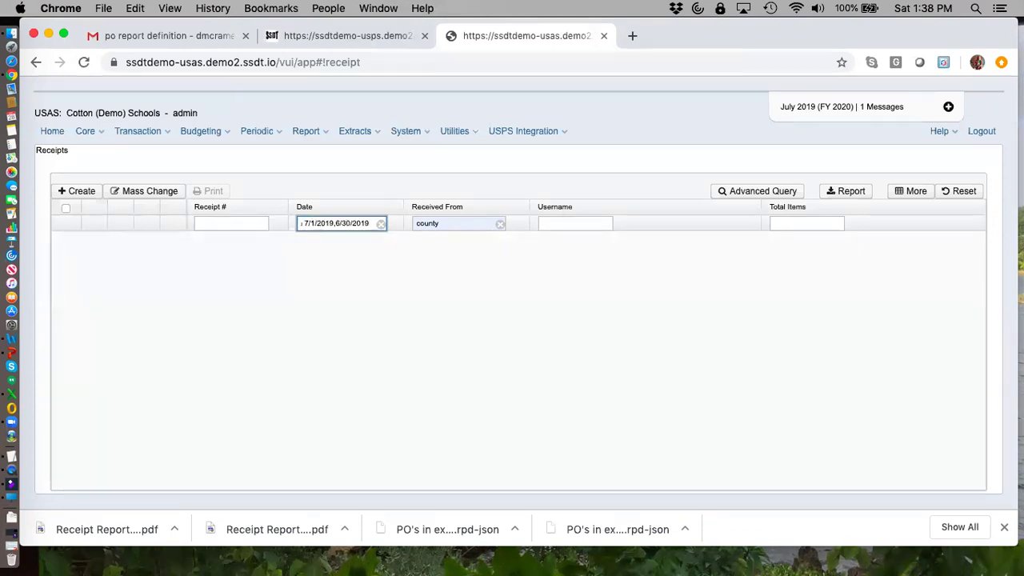
key("Right")
left_click(340, 224)
key("BackSpace")
type("9")
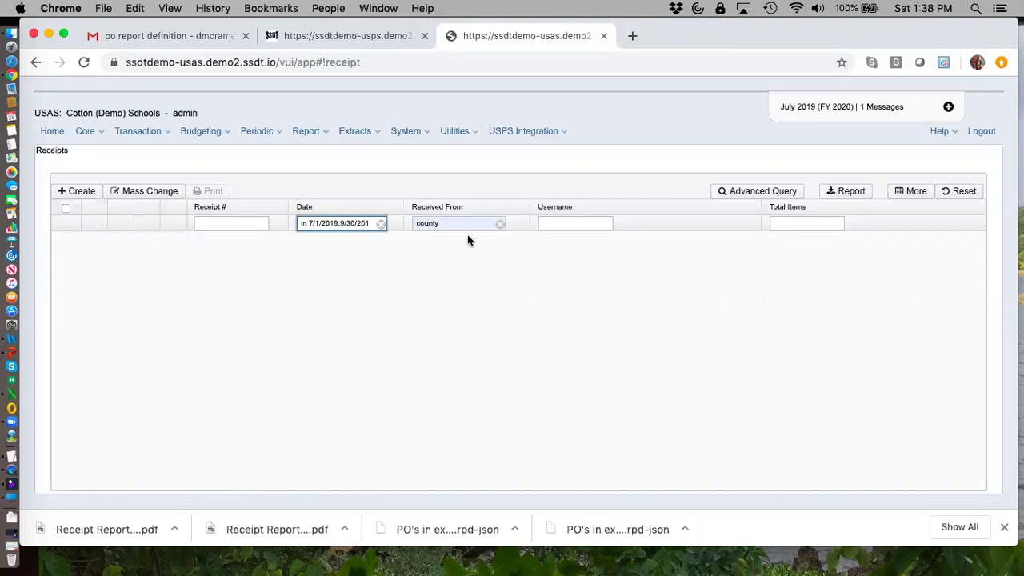
left_click(500, 226)
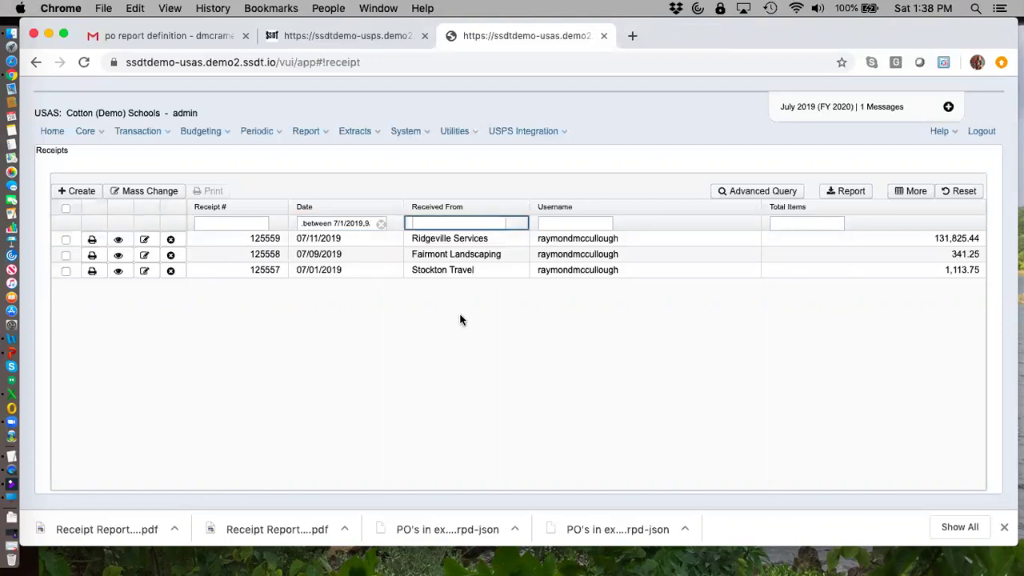
Remove the Username column from the Receipts grid and add the Description column
left_click(912, 196)
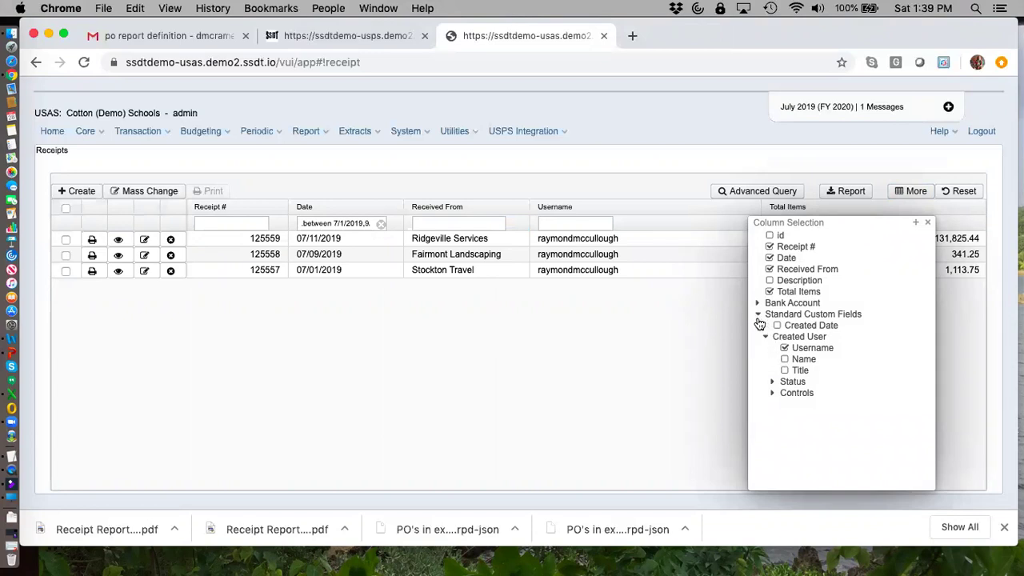
left_click(784, 347)
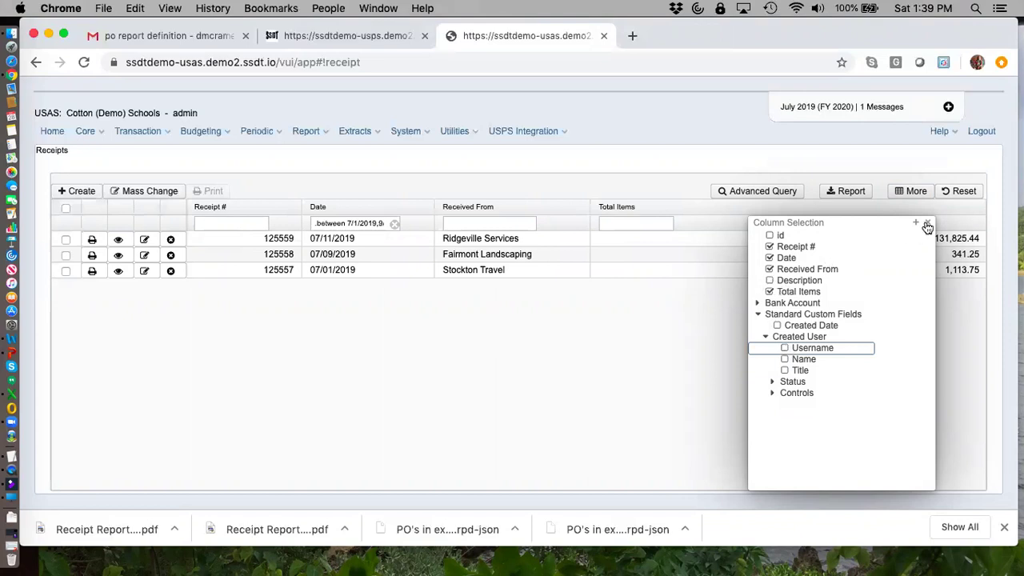
left_click(769, 281)
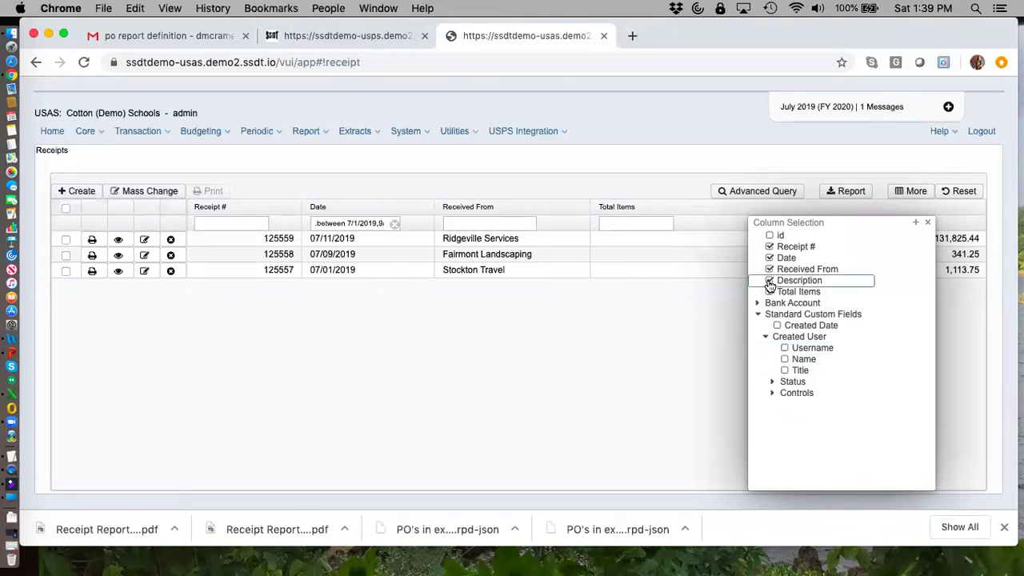
left_click(928, 224)
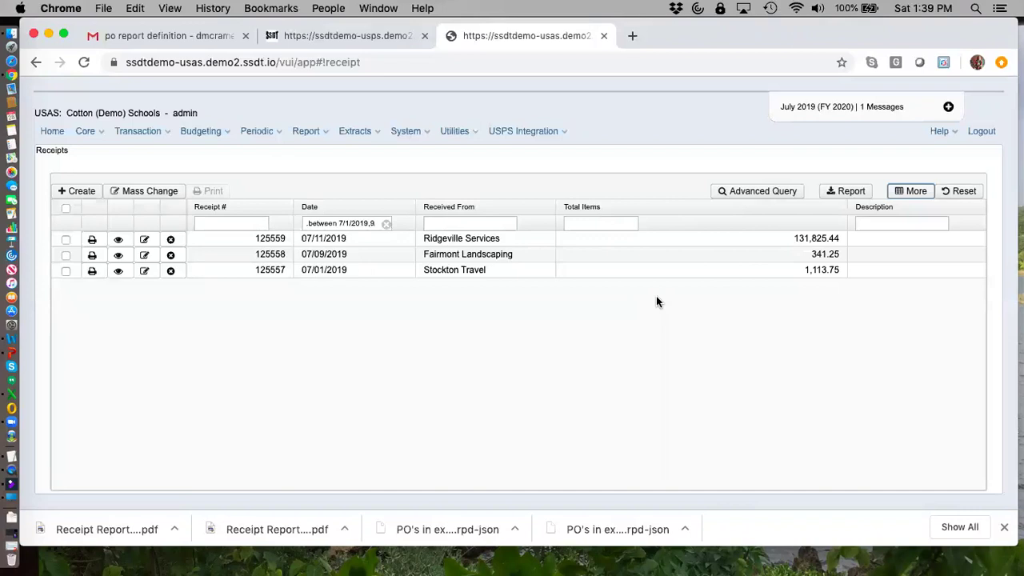
View the Posting Periods grid and the Vendors grid as further sources for grid reports
left_click(101, 134)
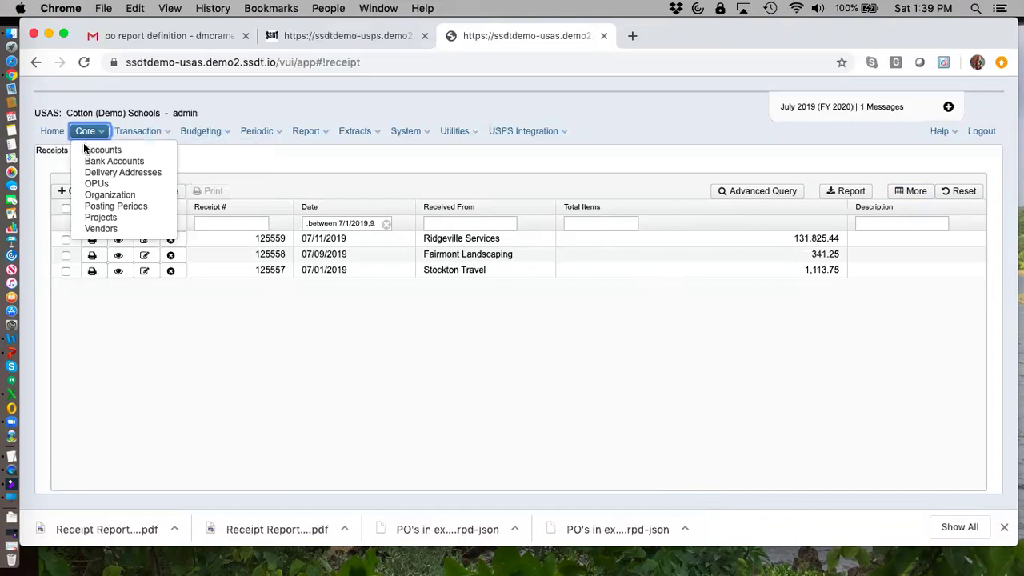
left_click(89, 208)
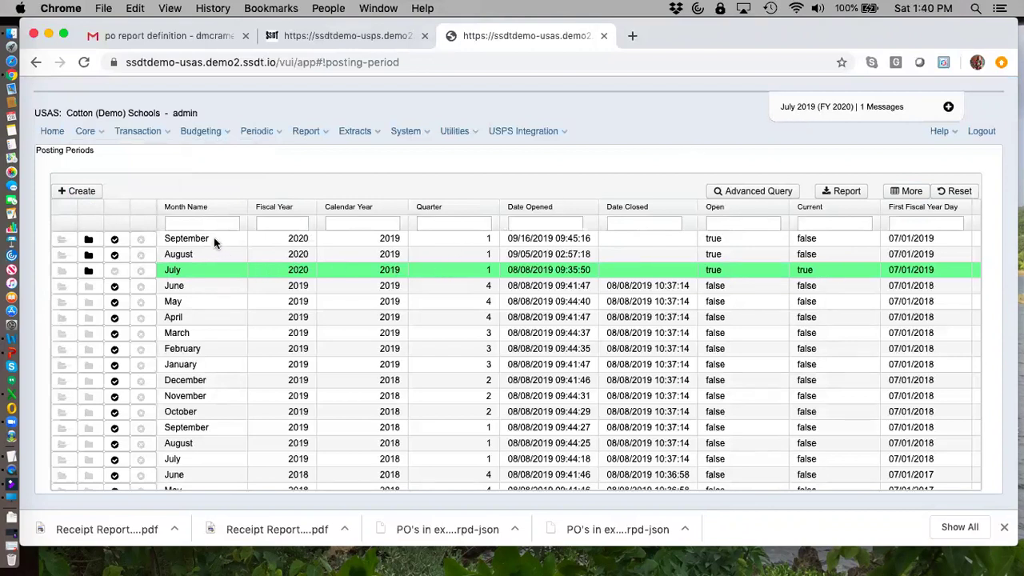
left_click(105, 136)
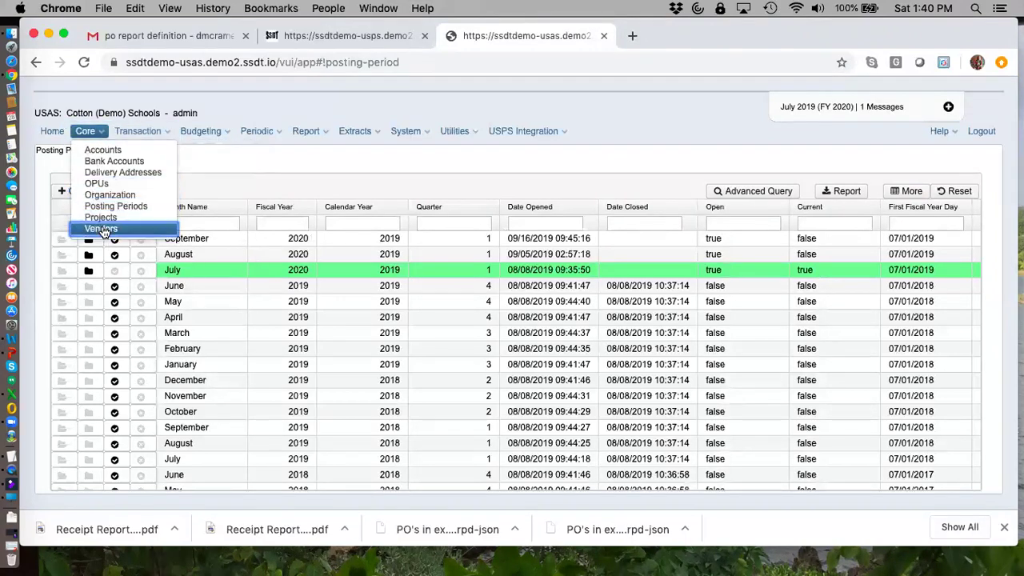
left_click(103, 231)
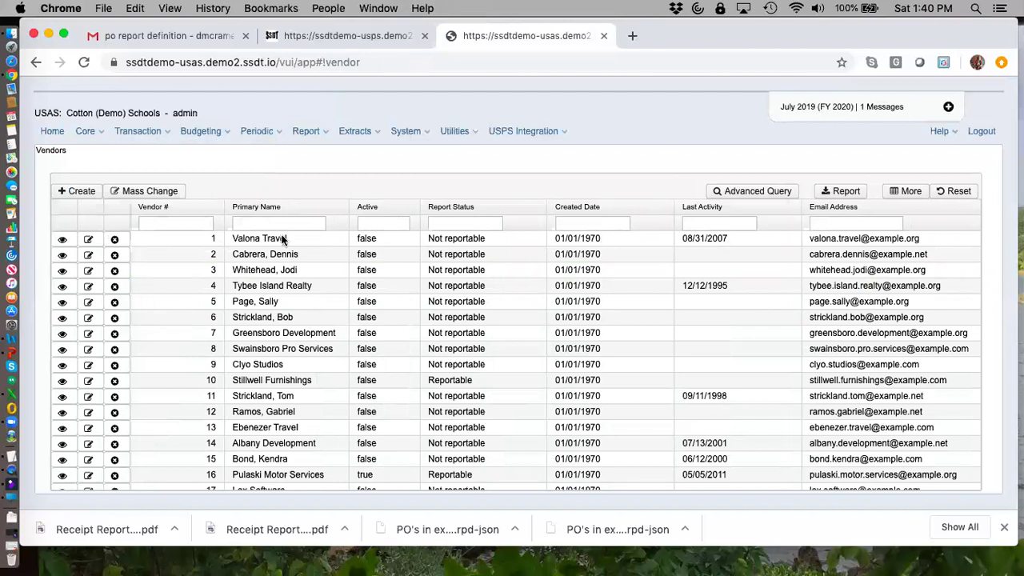
Open the Activity Ledger Query and examine its transaction types, amounts and full account code column
left_click(168, 139)
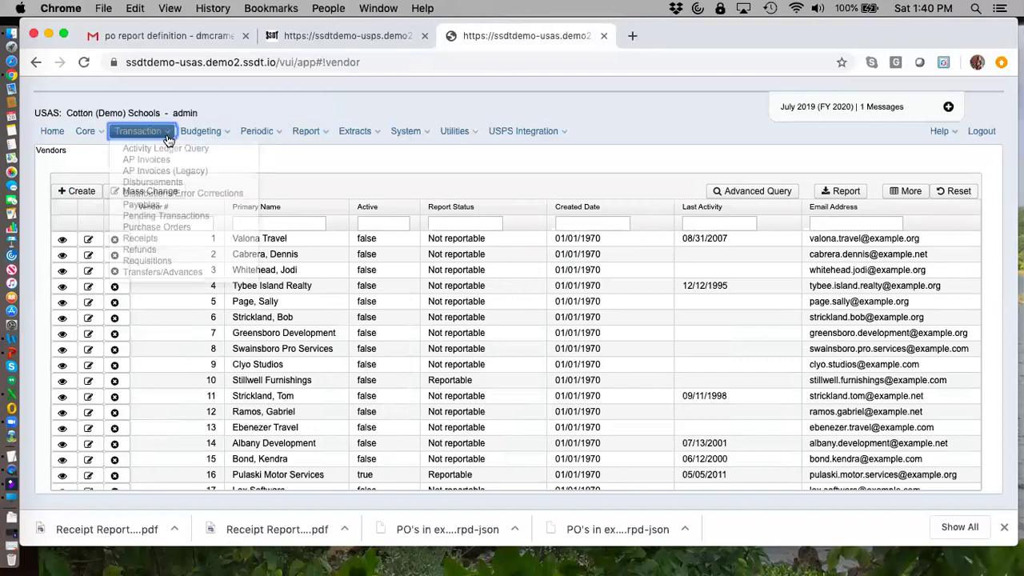
left_click(99, 132)
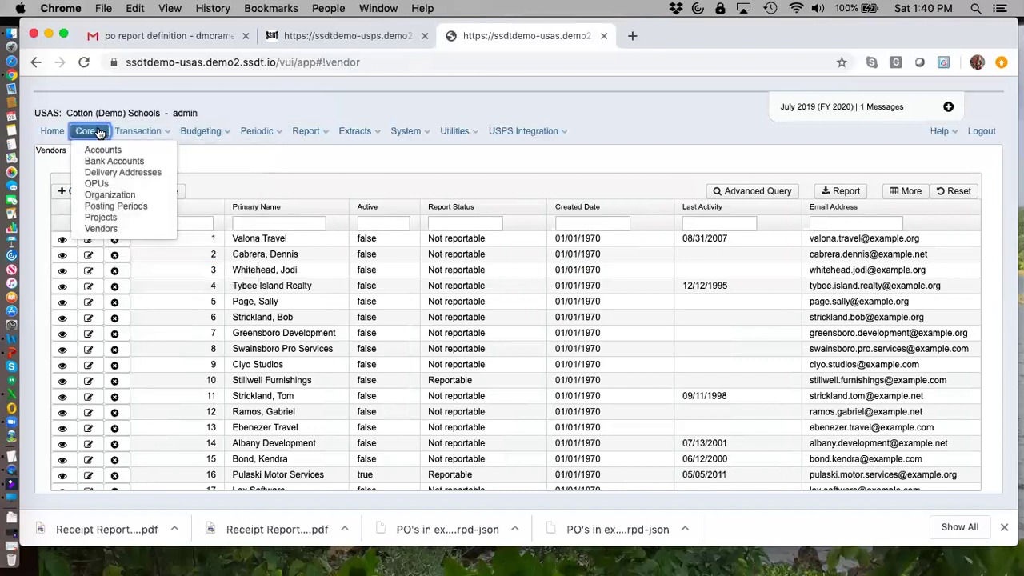
left_click(141, 138)
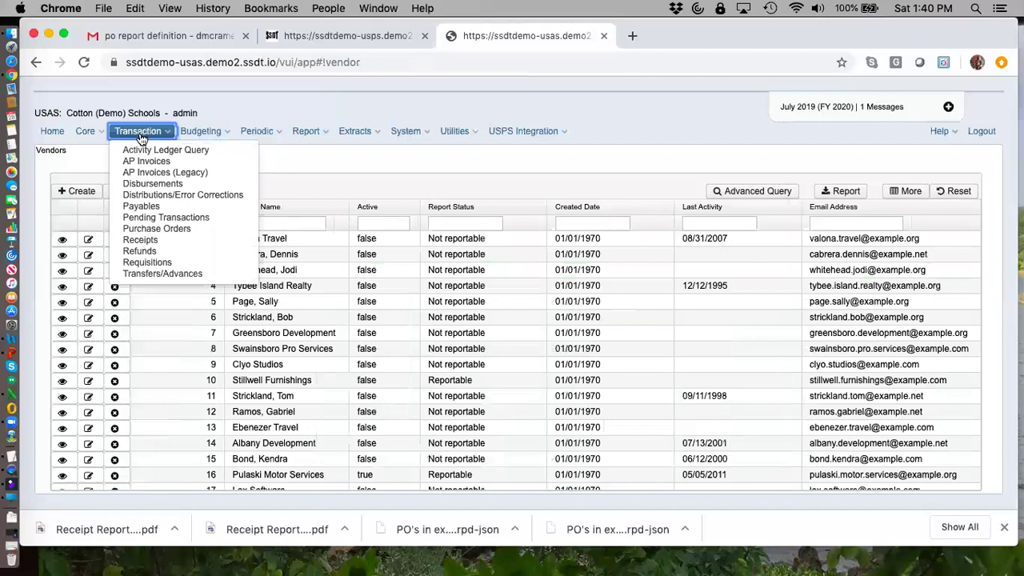
left_click(202, 151)
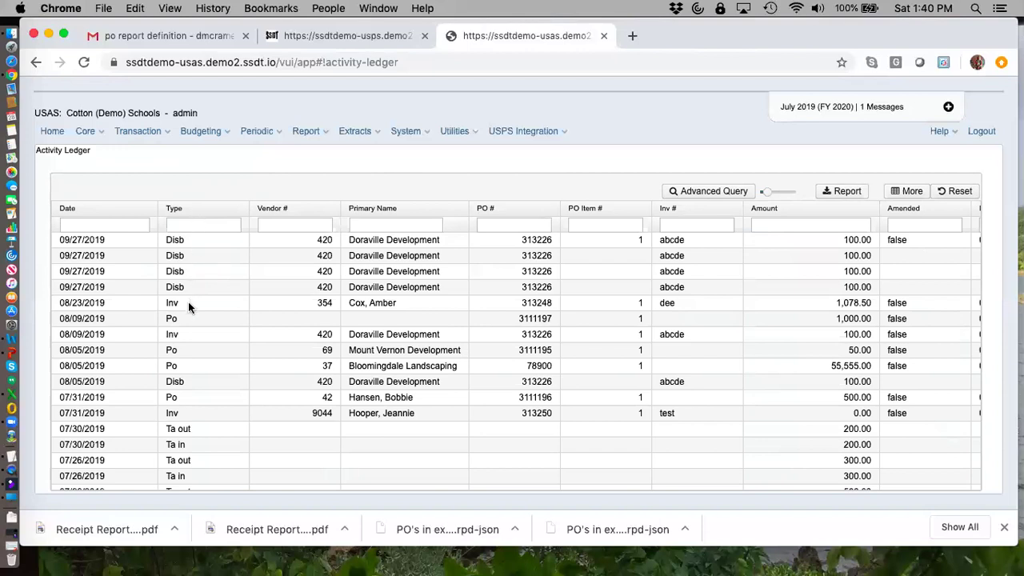
scroll(188, 353, "down", 5)
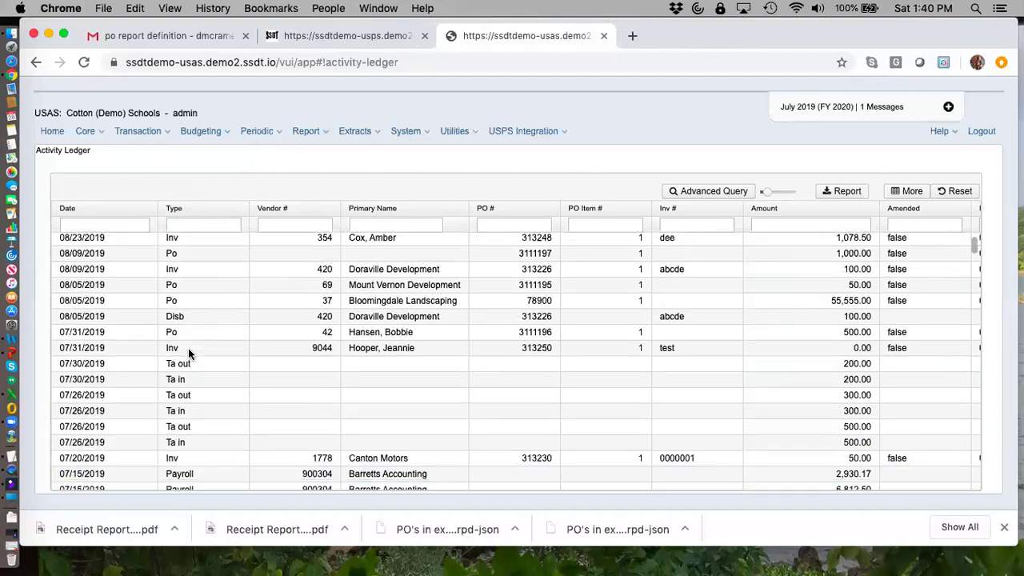
scroll(189, 352, "down", 10)
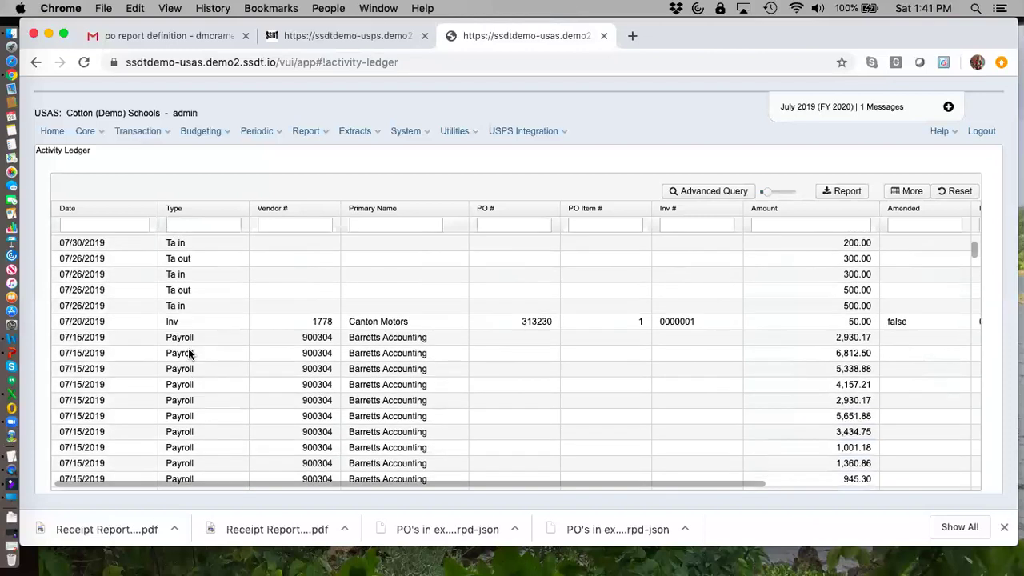
scroll(189, 353, "up", 15)
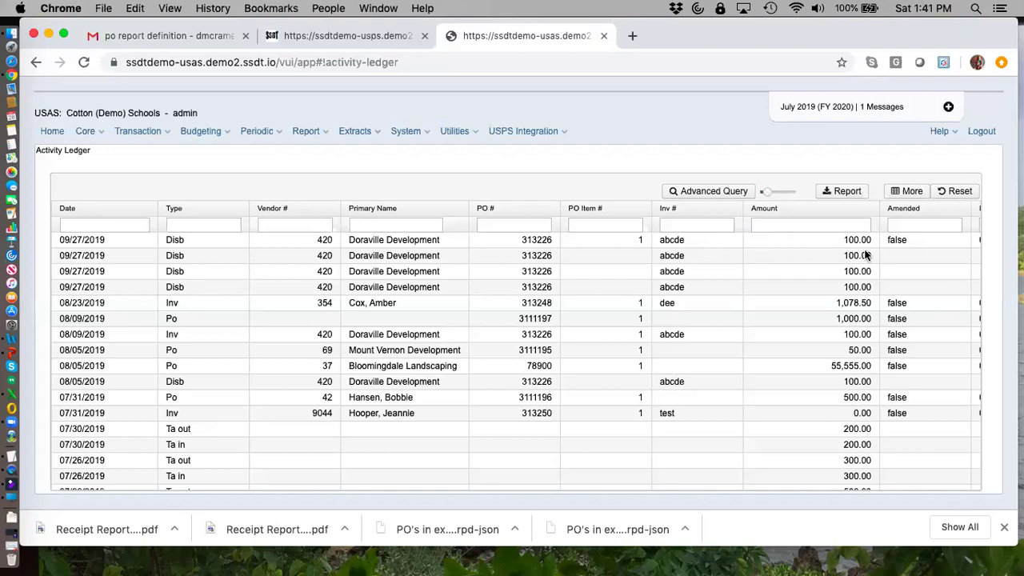
scroll(857, 260, "right", 3)
scroll(855, 264, "right", 3)
scroll(854, 264, "right", 3)
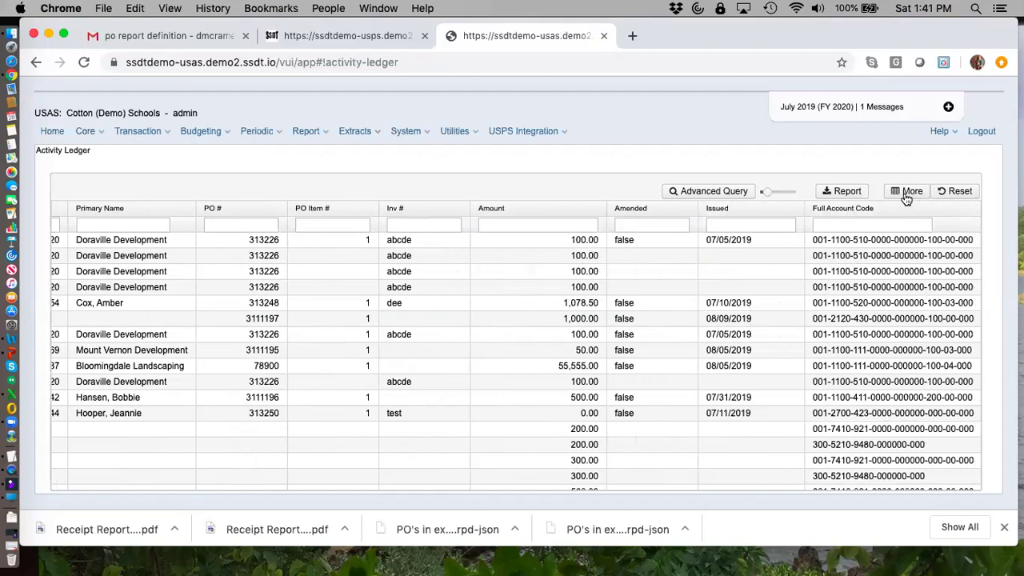
scroll(805, 323, "left", 1)
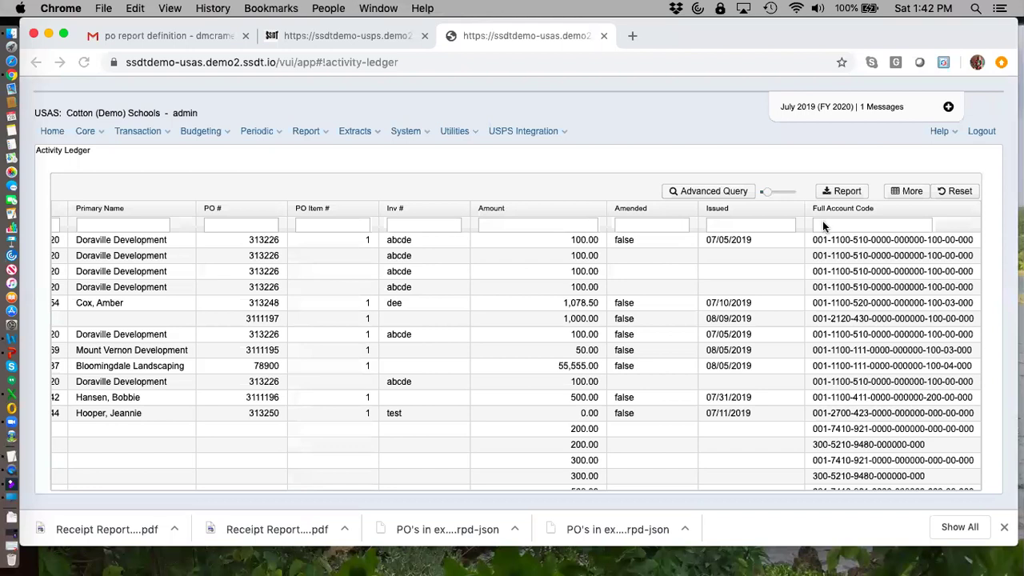
left_click(822, 224)
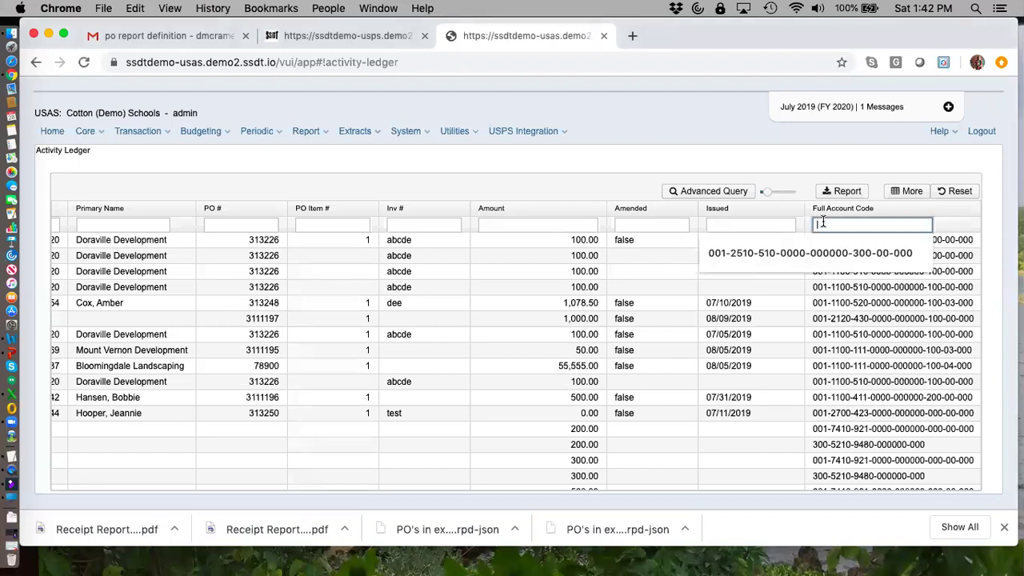
left_click(760, 253)
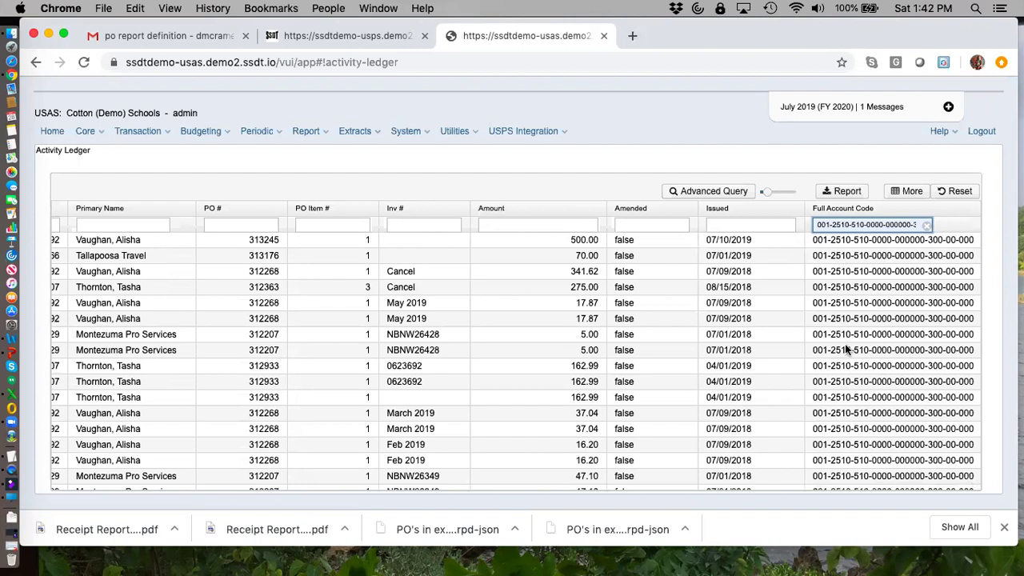
left_click(724, 224)
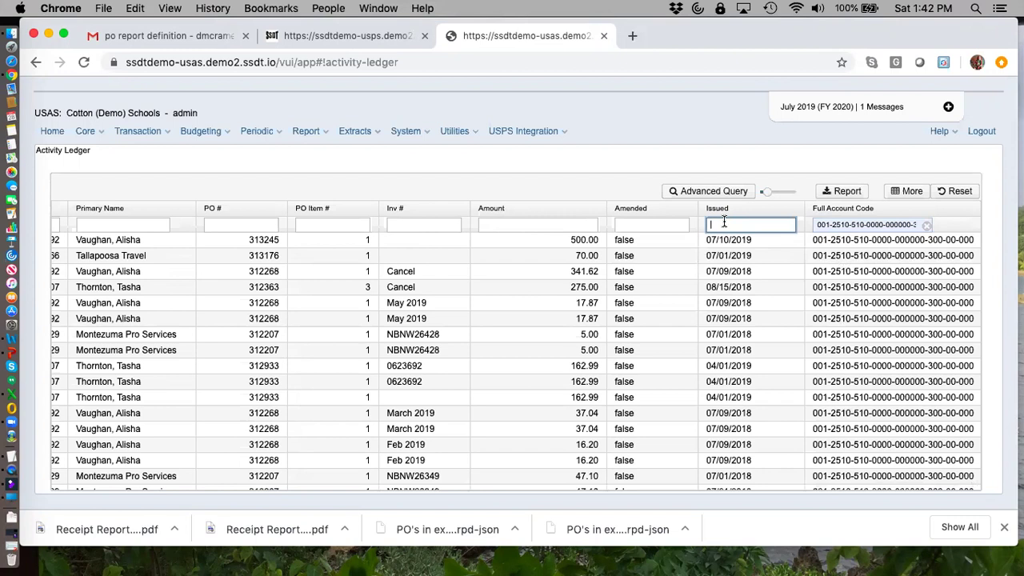
type(".between 7.1.1098")
key("BackSpace")
key("BackSpace")
key("BackSpace")
key("BackSpace")
key("BackSpace")
key("BackSpace")
type("/1/10")
key("BackSpace")
key("BackSpace")
type("2018,6/30/2019")
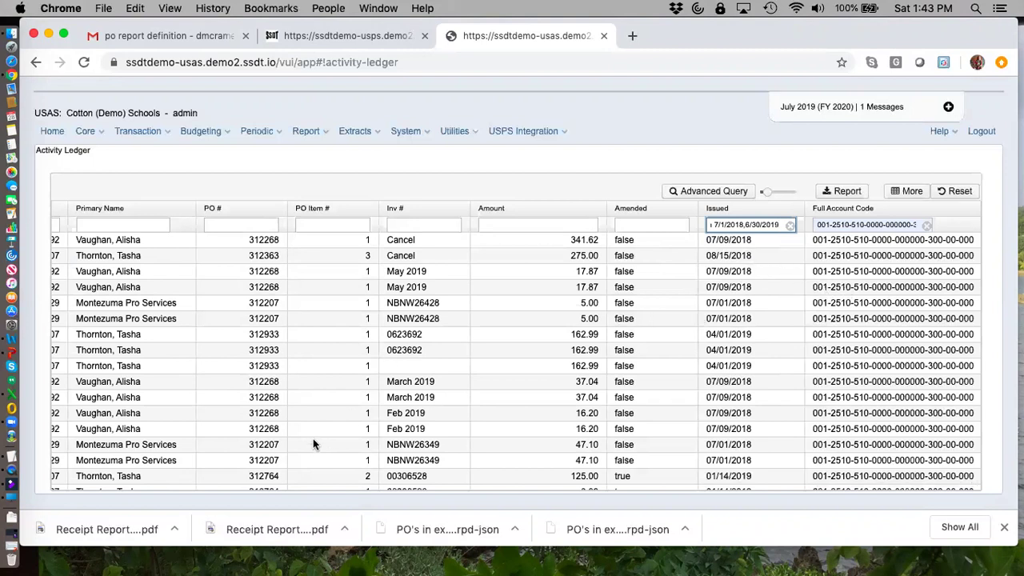
Examine the filtered ledger's transactions across their date, type, vendor, PO, invoice, amount and issued columns
scroll(313, 441, "left", 10)
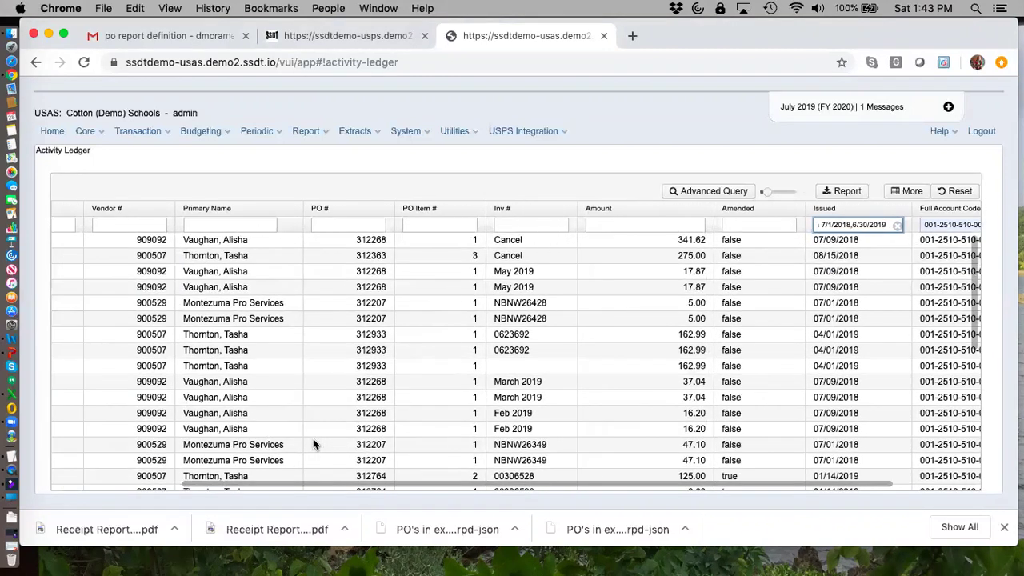
scroll(313, 445, "left", 3)
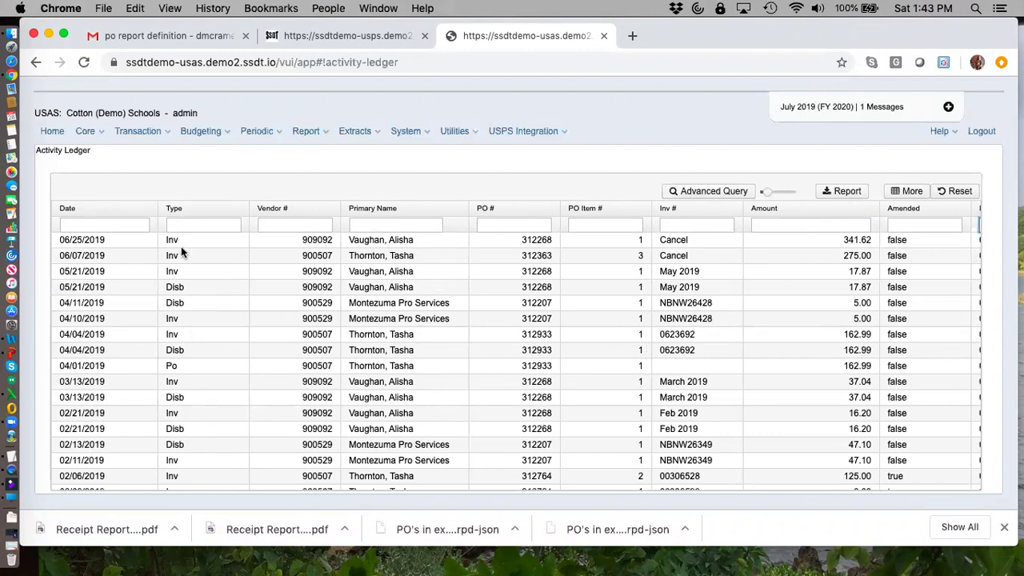
scroll(184, 298, "down", 5)
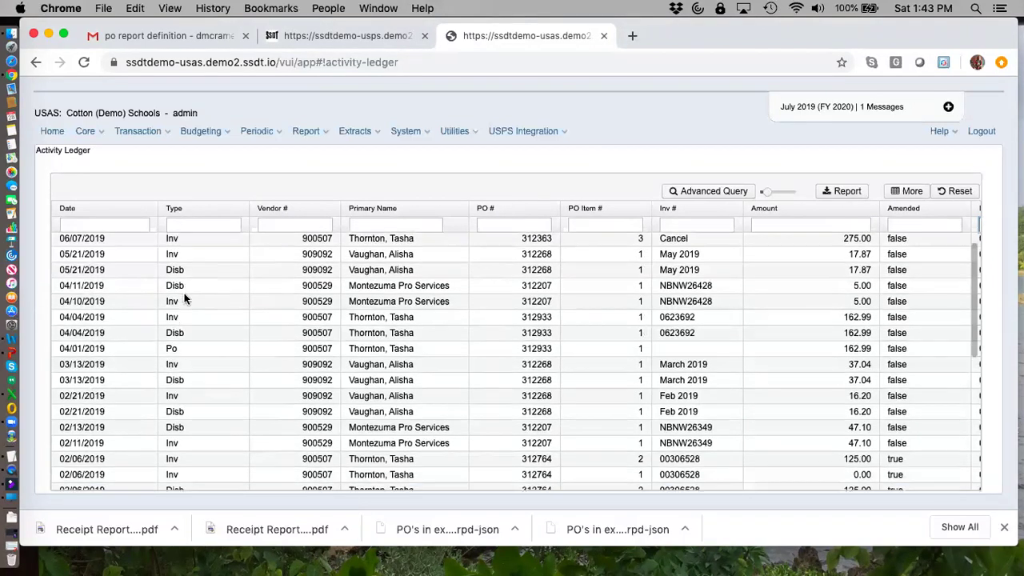
scroll(184, 298, "down", 4)
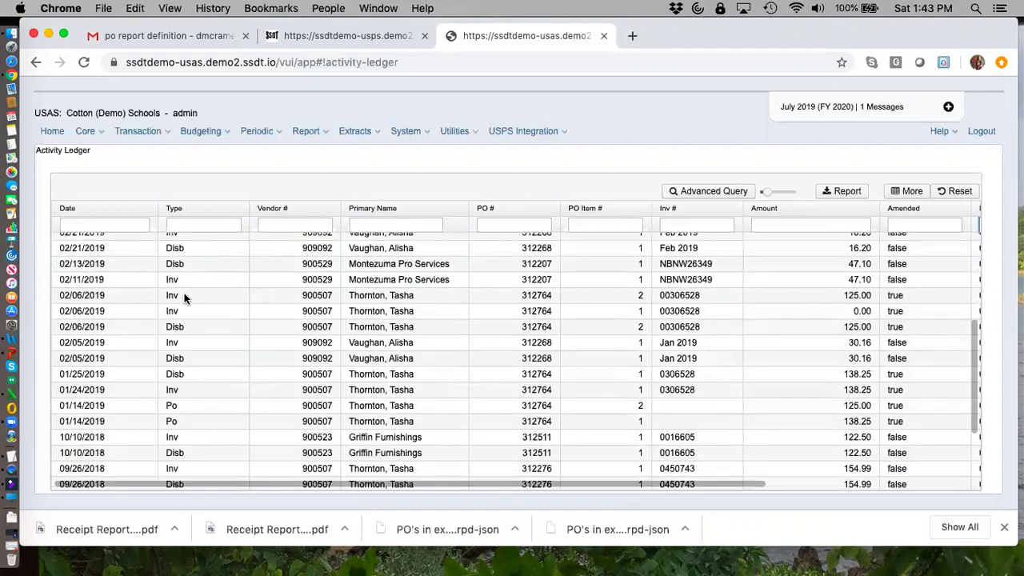
scroll(184, 298, "right", 1)
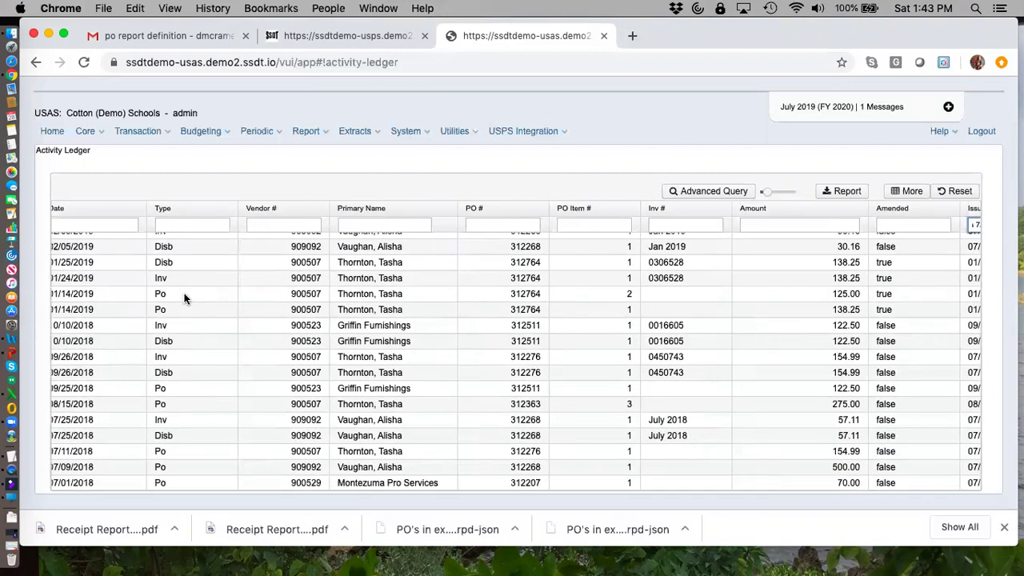
scroll(184, 297, "left", 1)
scroll(184, 297, "up", 10)
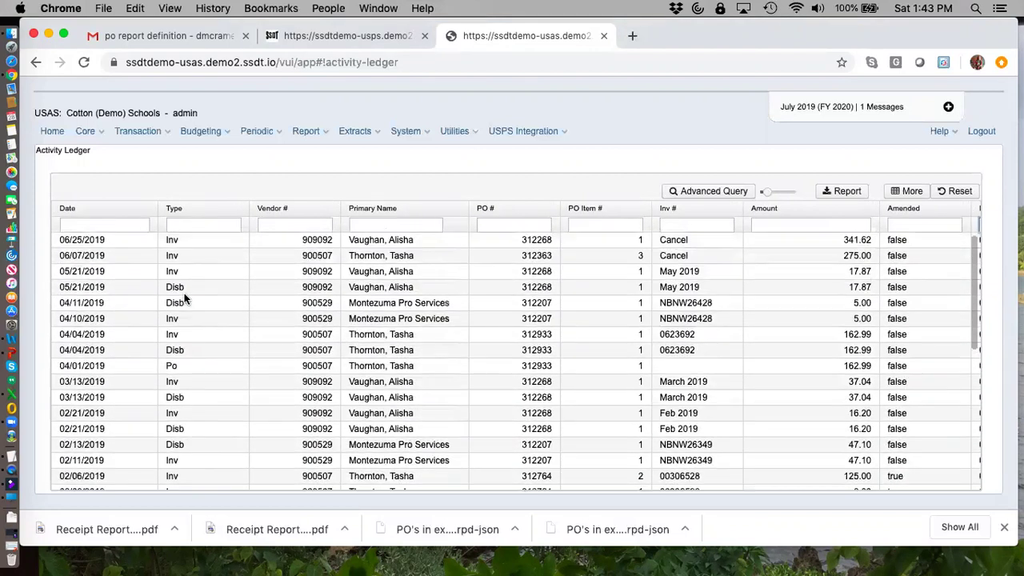
scroll(184, 298, "right", 1)
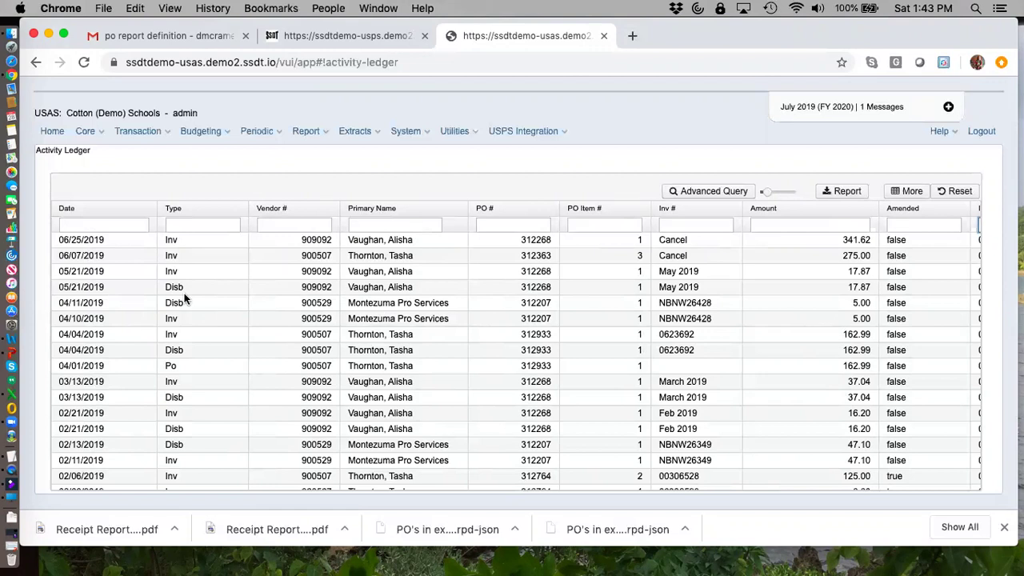
scroll(184, 298, "right", 5)
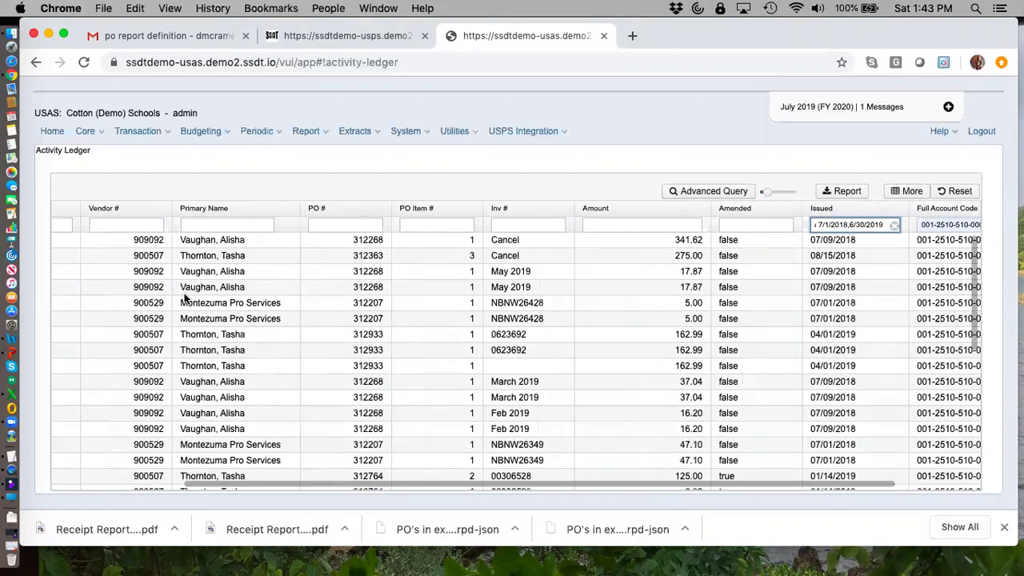
scroll(184, 297, "right", 1)
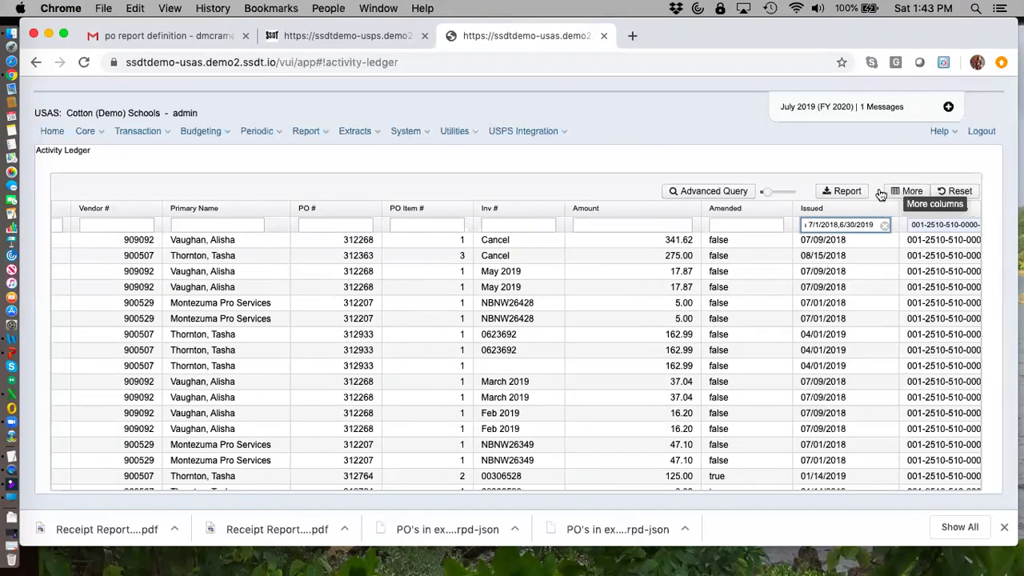
scroll(542, 292, "left", 4)
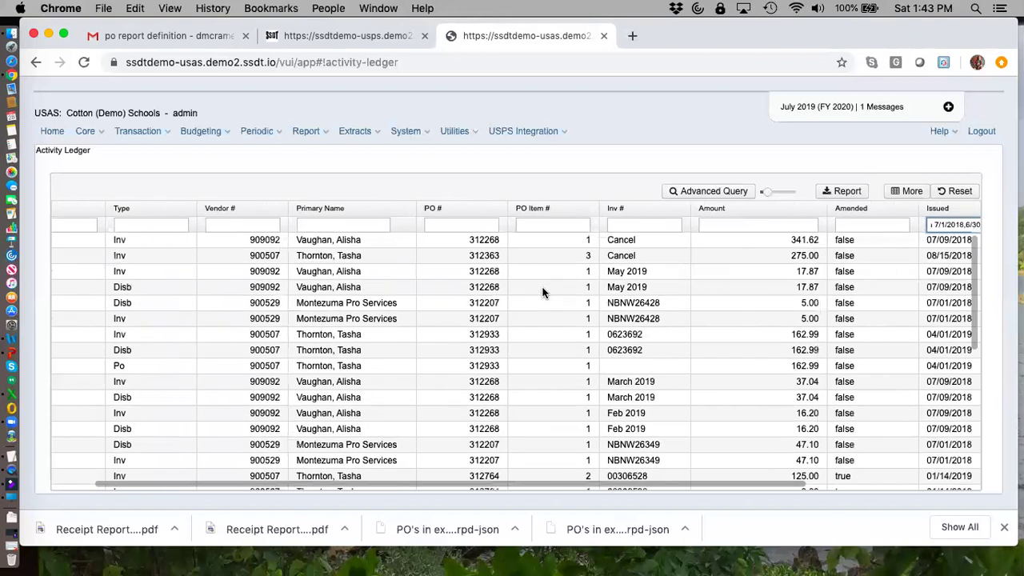
scroll(542, 293, "left", 2)
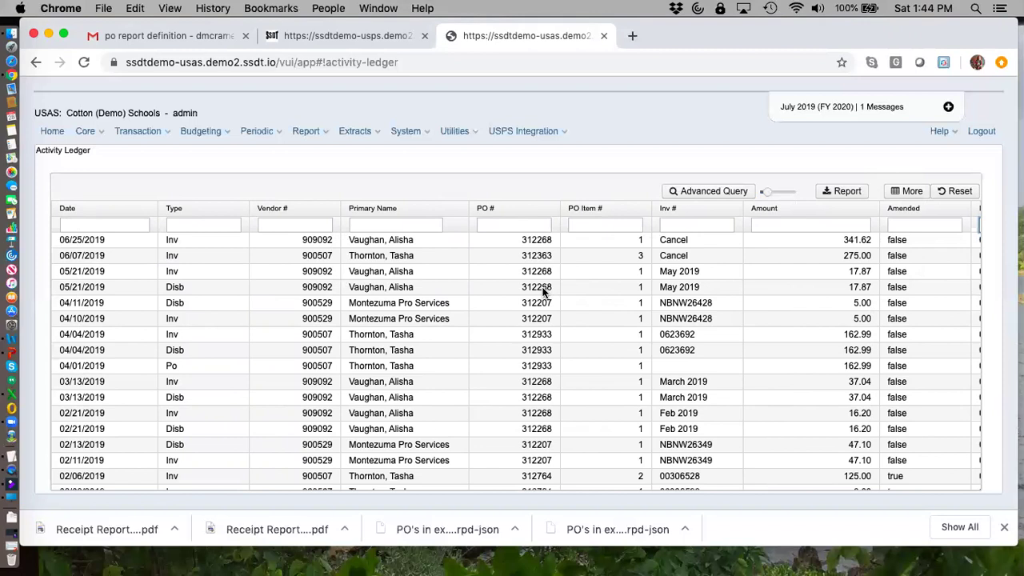
scroll(543, 293, "right", 4)
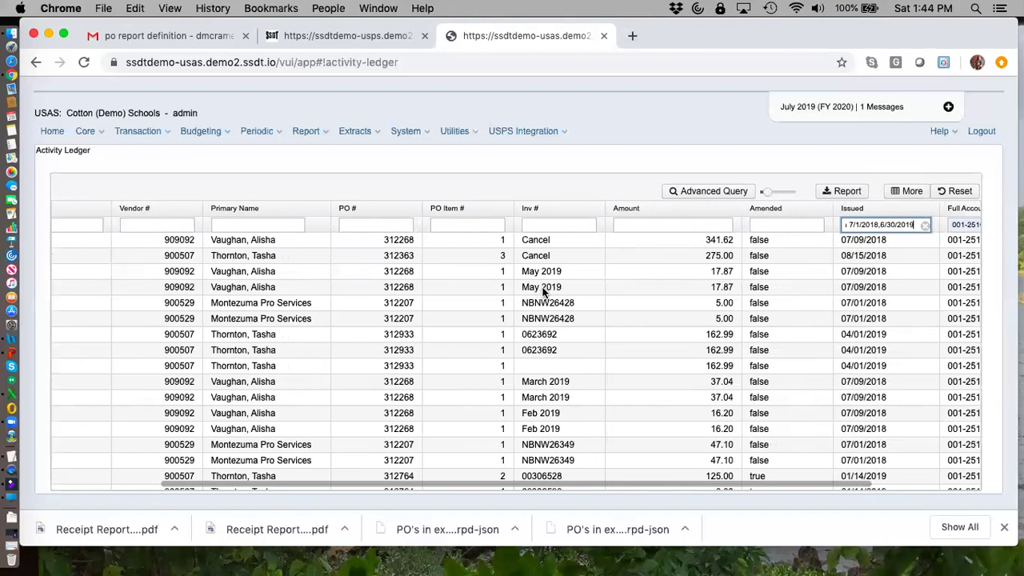
scroll(542, 293, "left", 4)
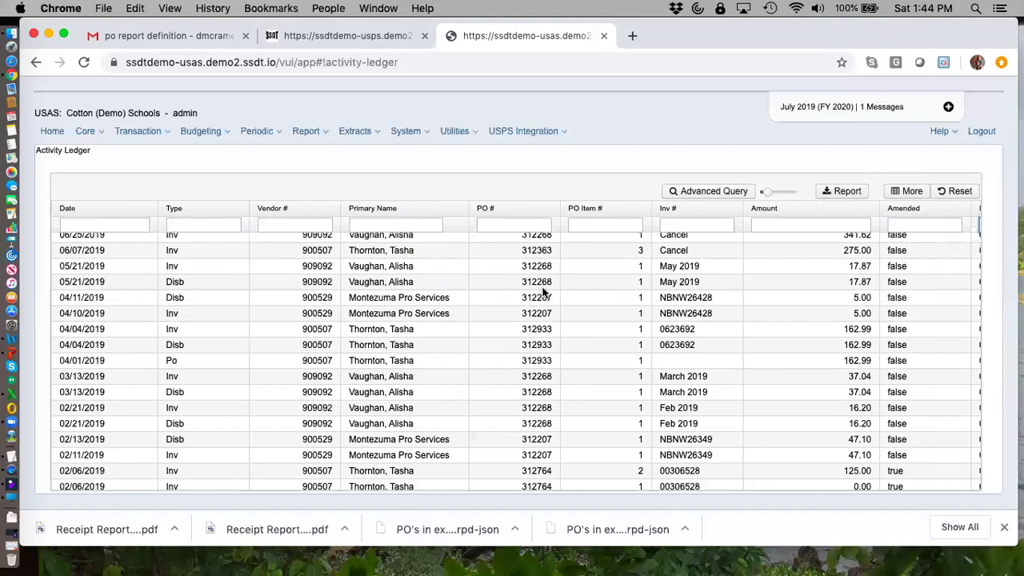
scroll(536, 293, "right", 3)
scroll(529, 295, "left", 1)
scroll(529, 294, "left", 1)
scroll(529, 295, "up", 1)
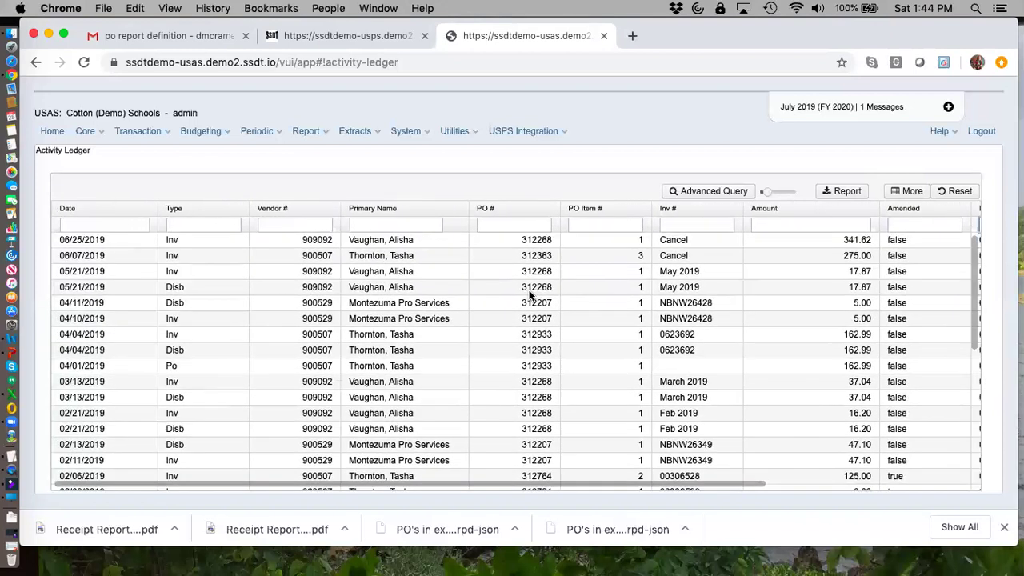
Filter the ledger's transaction Date column to between 7/1/2018 and 6/30/2019 and review the filtered rows
left_click(106, 220)
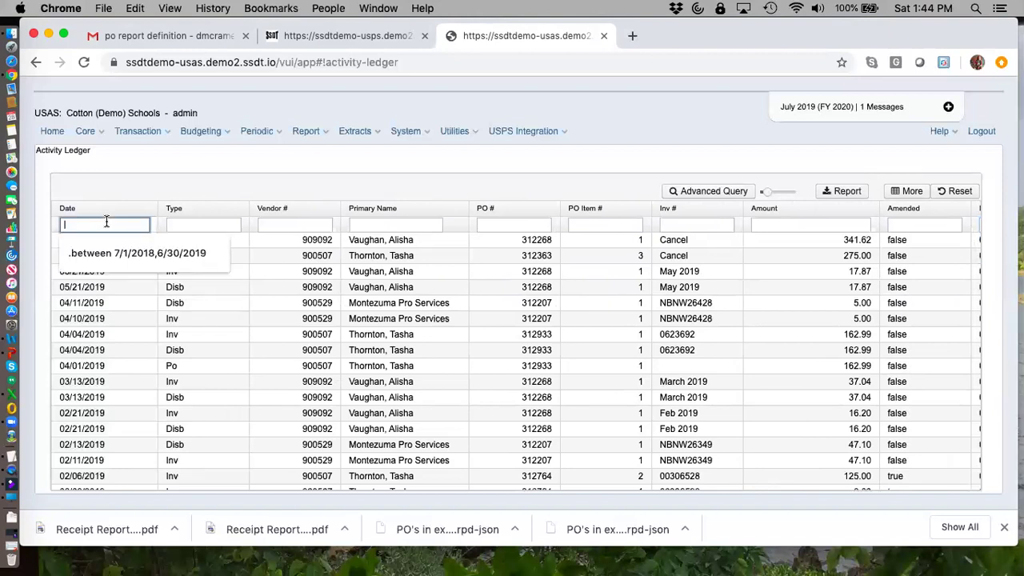
left_click(94, 253)
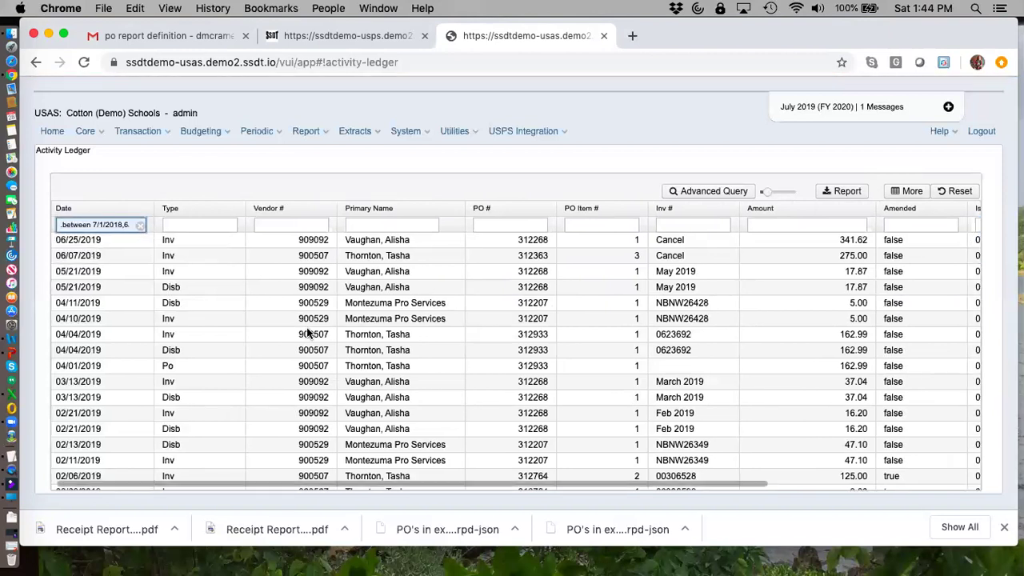
scroll(308, 330, "right", 3)
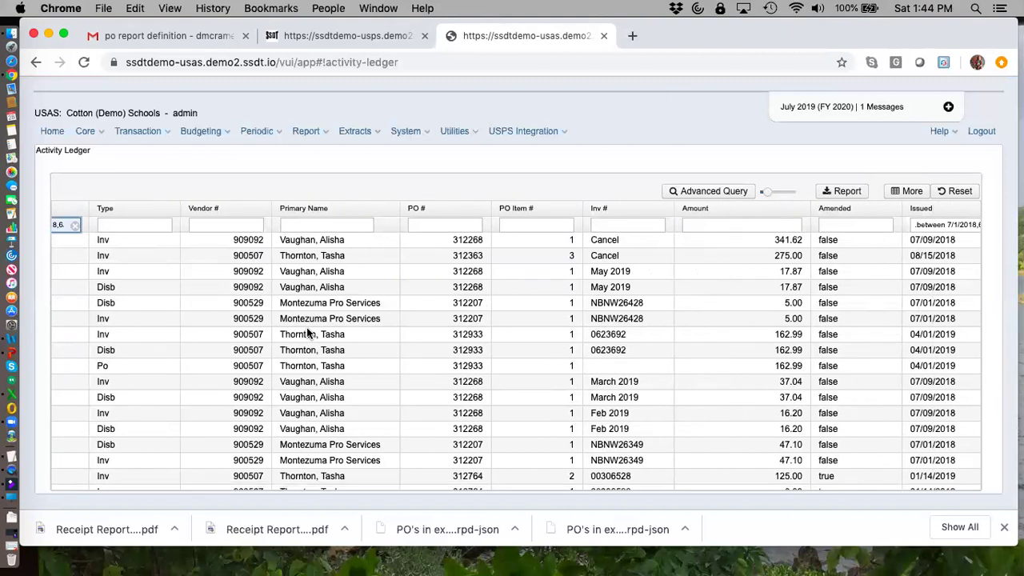
scroll(307, 330, "left", 3)
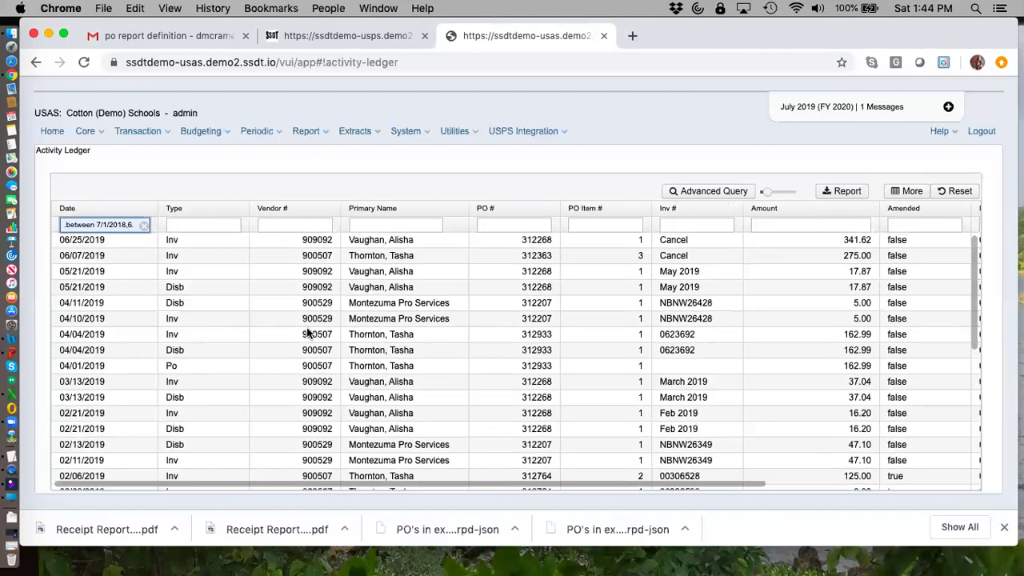